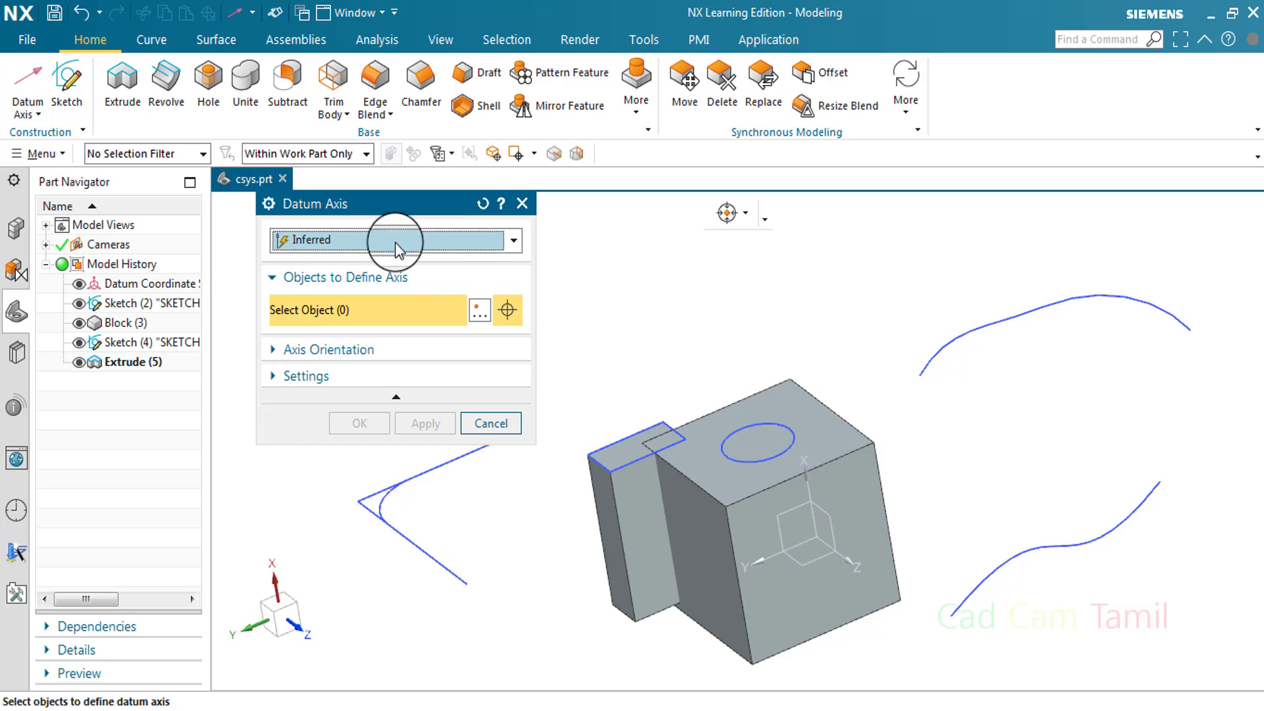
Create an inferred datum axis through the center of the circle on the block's top face, parallel to the block's front vertical edge
left_click(513, 242)
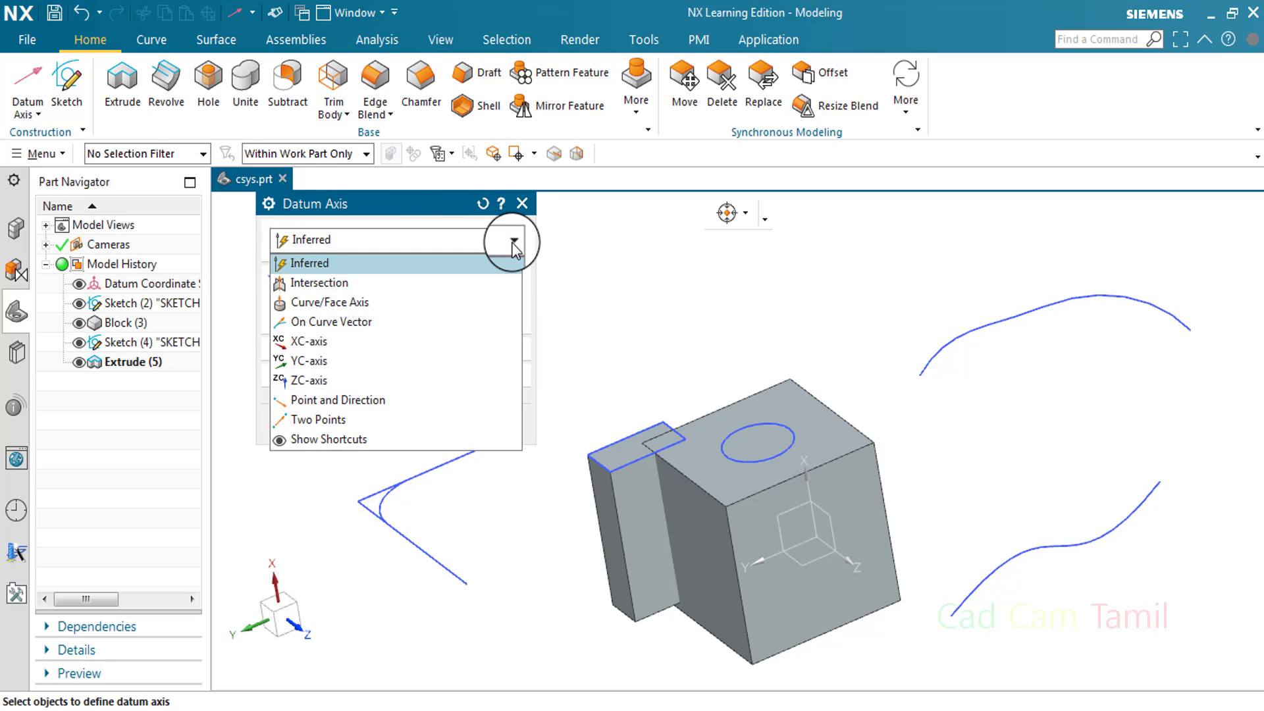
left_click(543, 253)
left_click(748, 220)
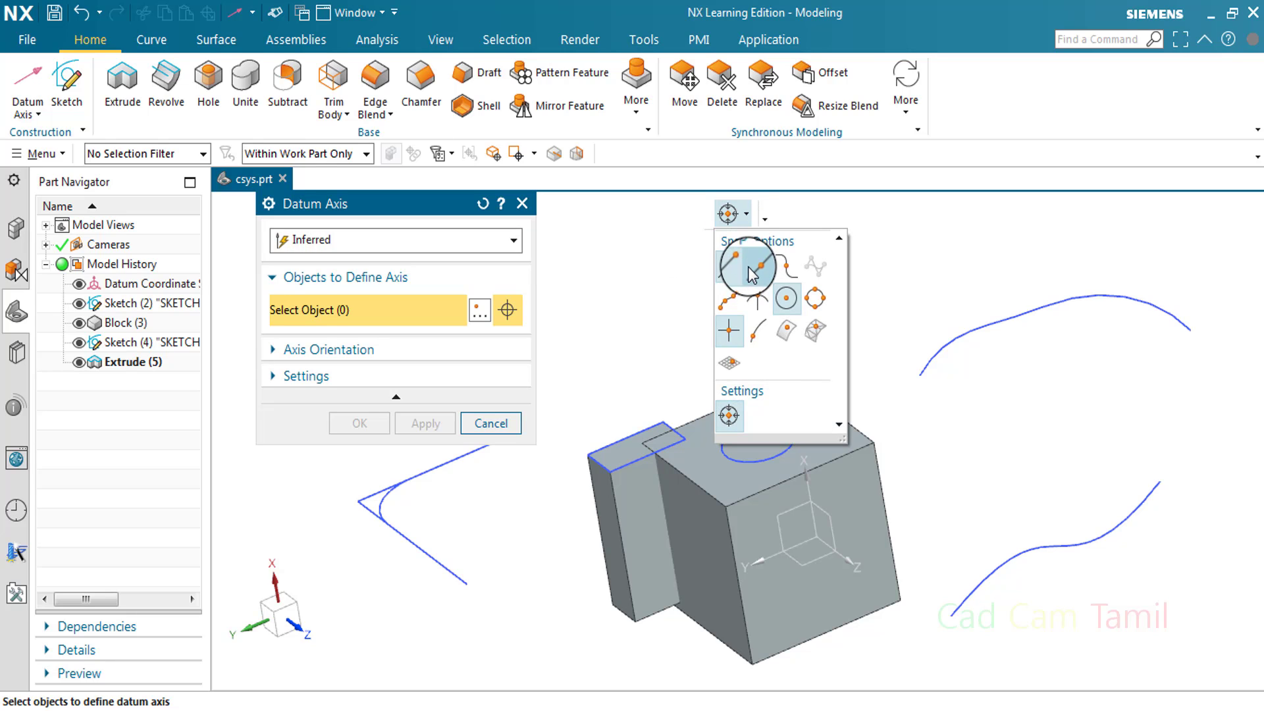
left_click(729, 331)
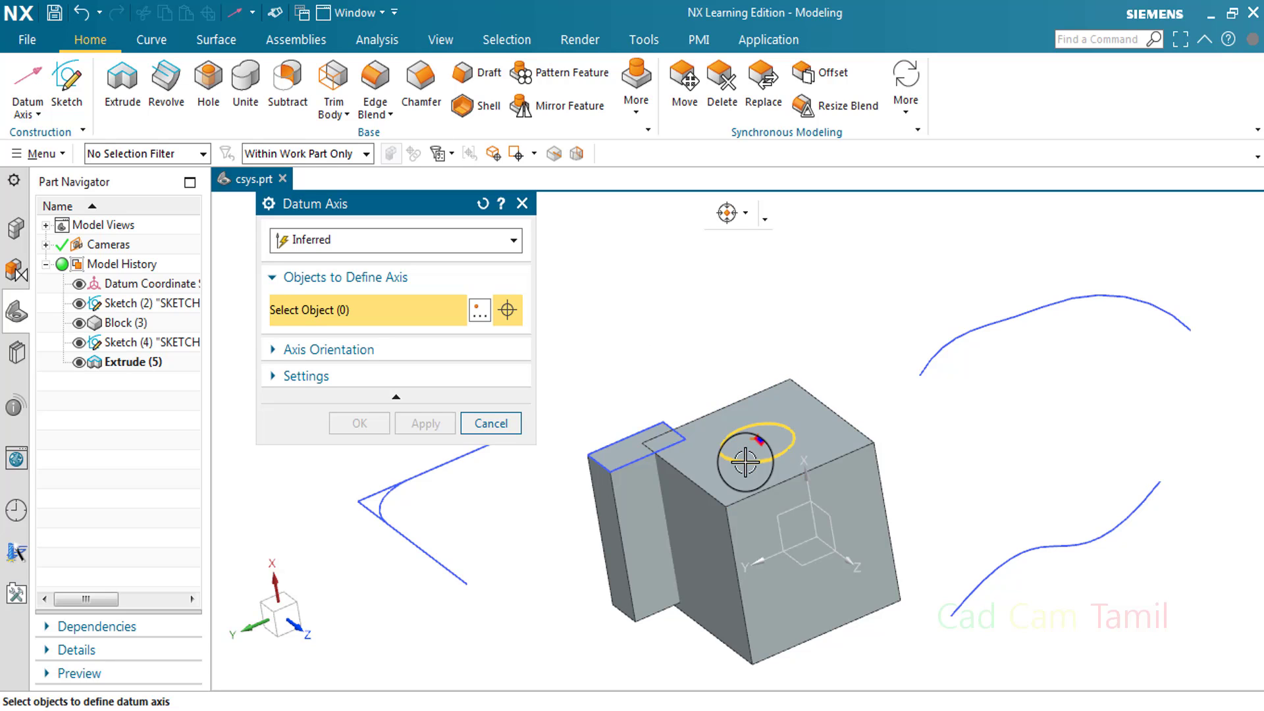
left_click(757, 440)
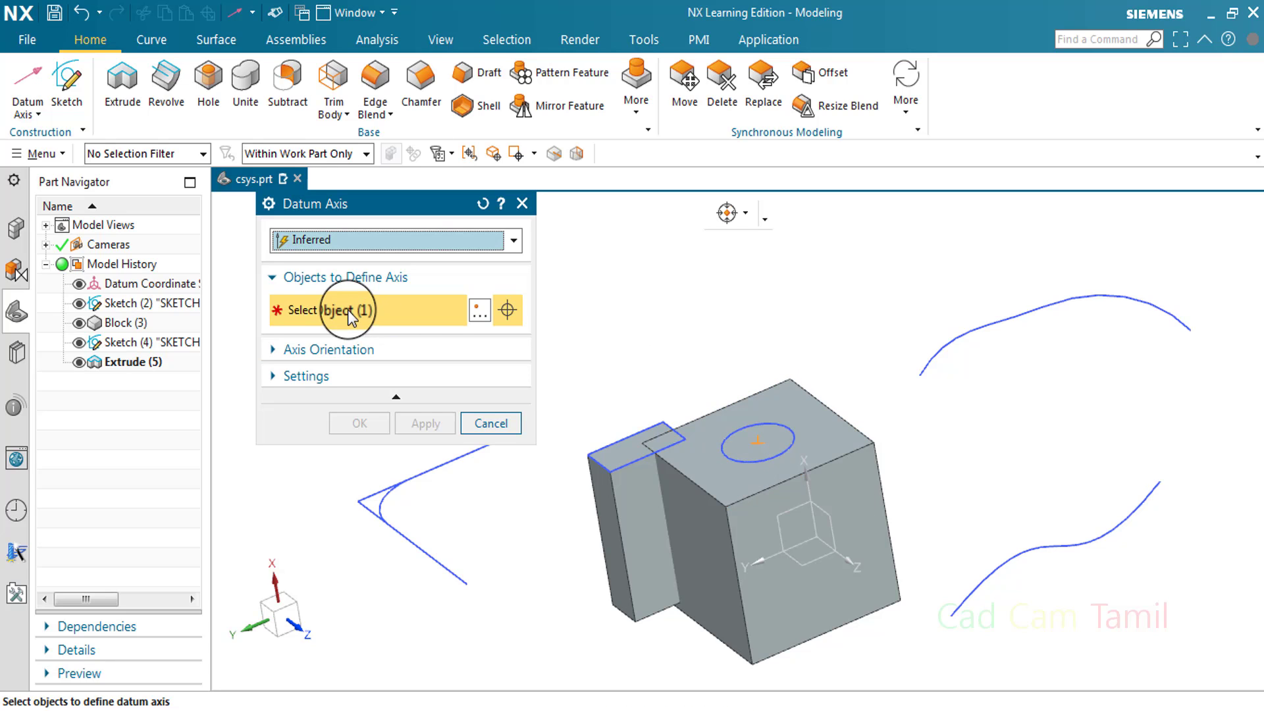
left_click(731, 542)
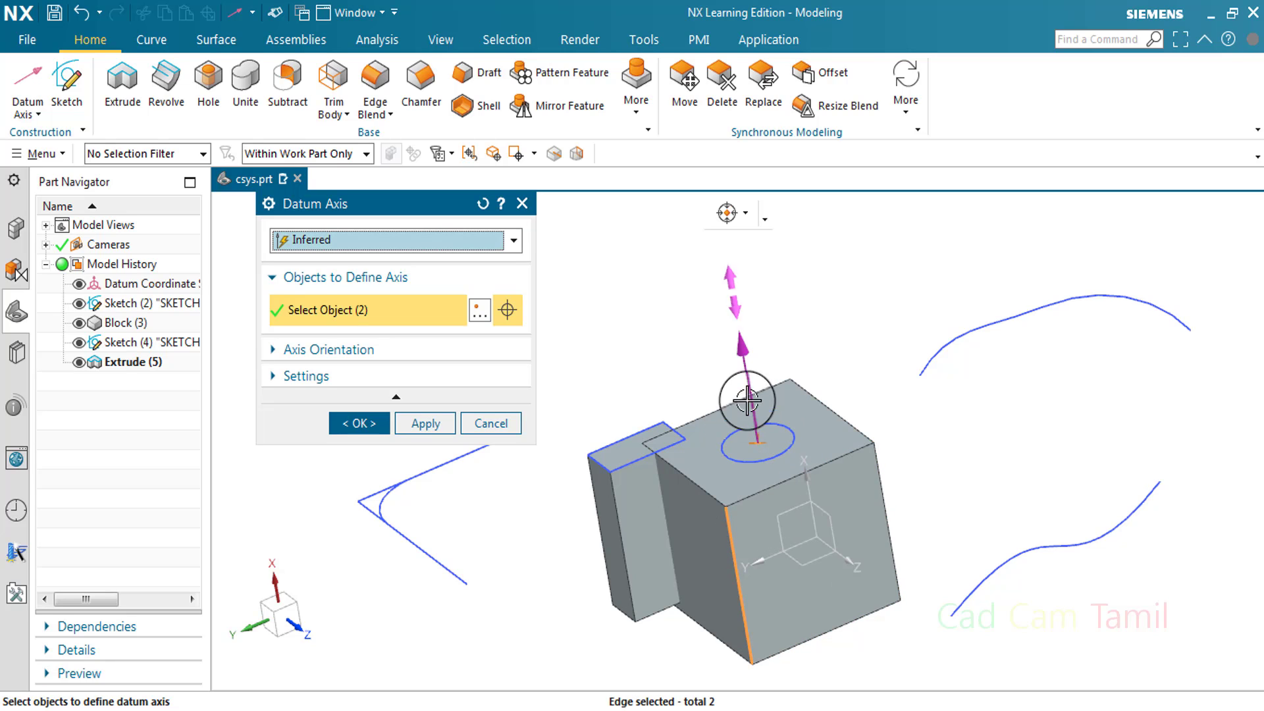
left_click(431, 423)
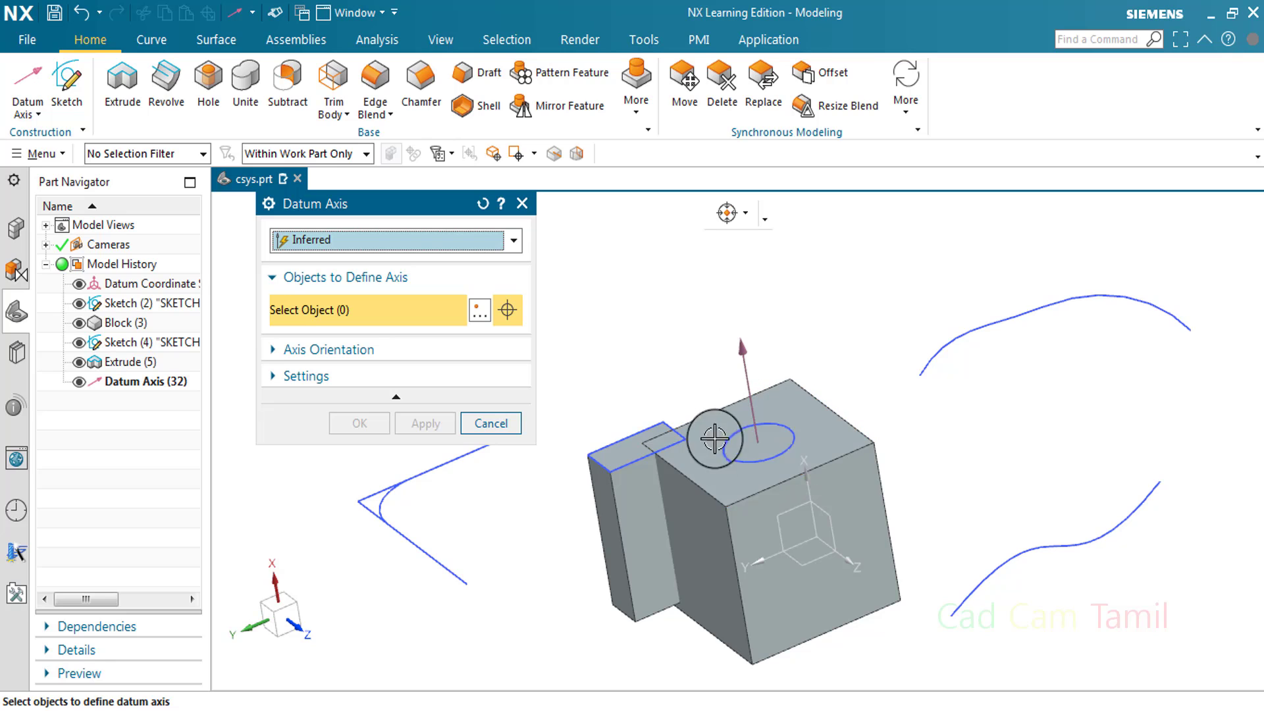
Create a second inferred datum axis from the circle's quadrant point, parallel to the block's far-right vertical edge, with its direction reversed to point up
scroll(756, 445, "up", 3)
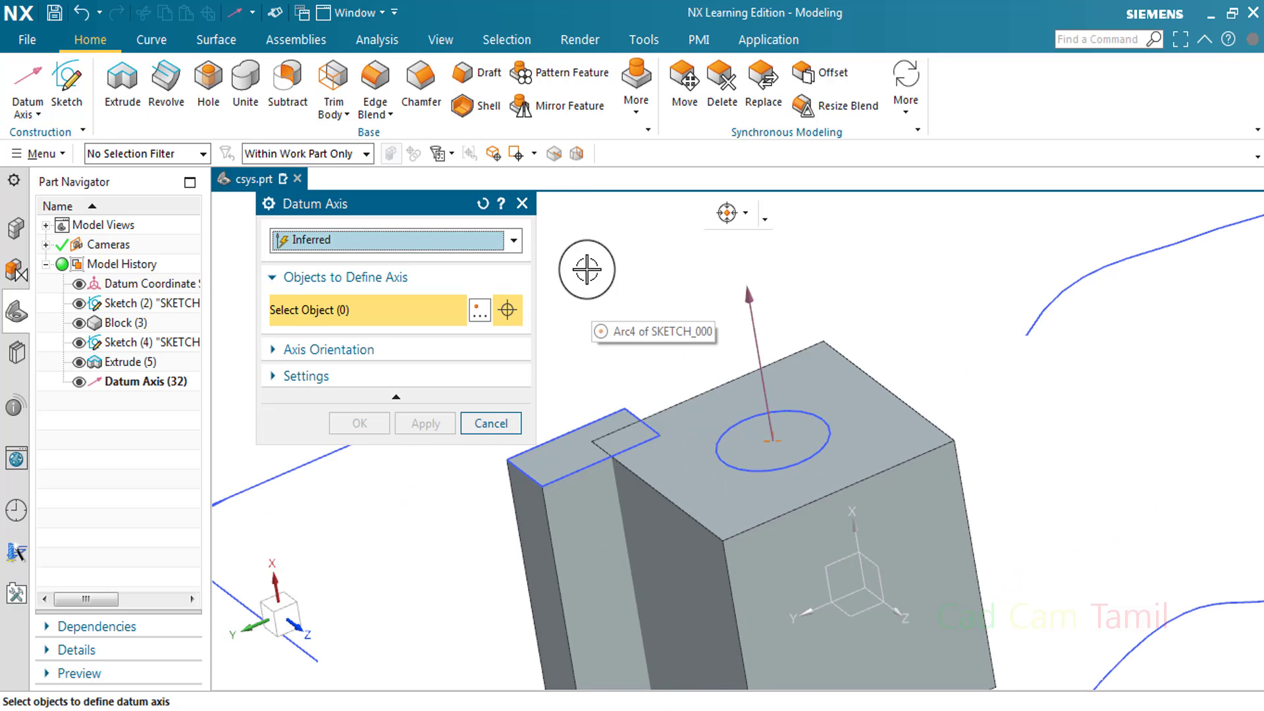
left_click(745, 217)
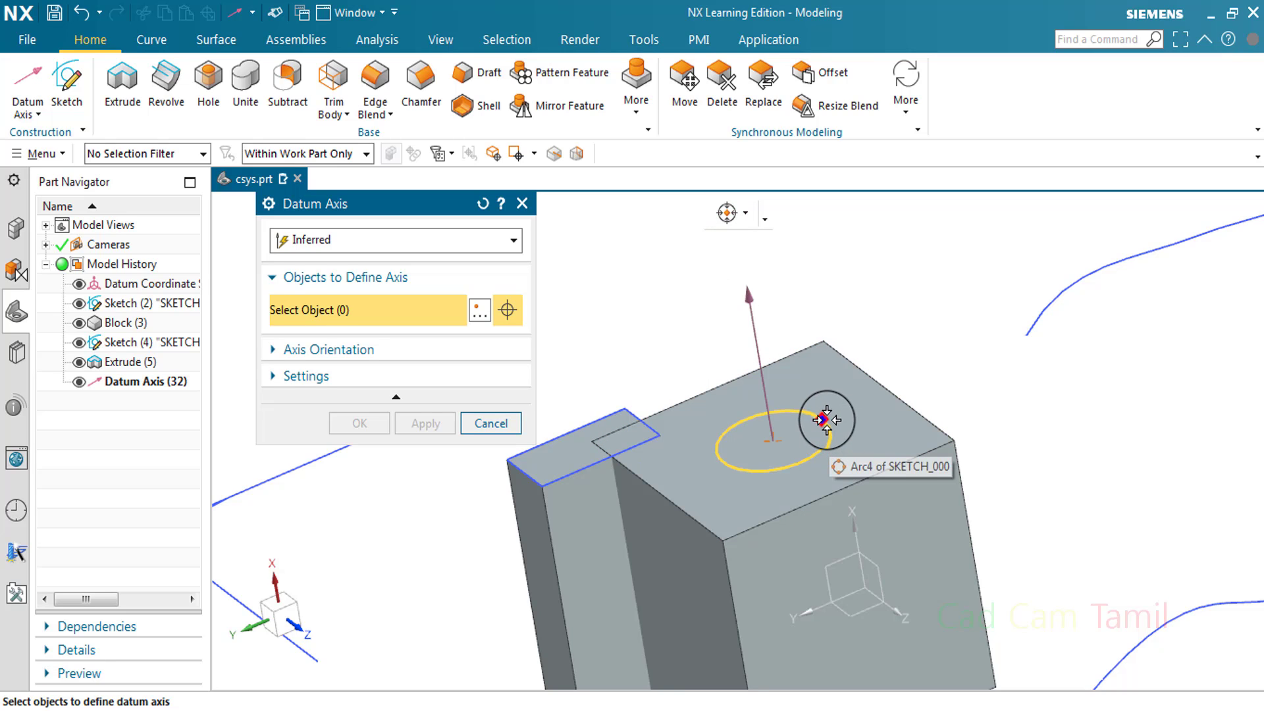
left_click(826, 419)
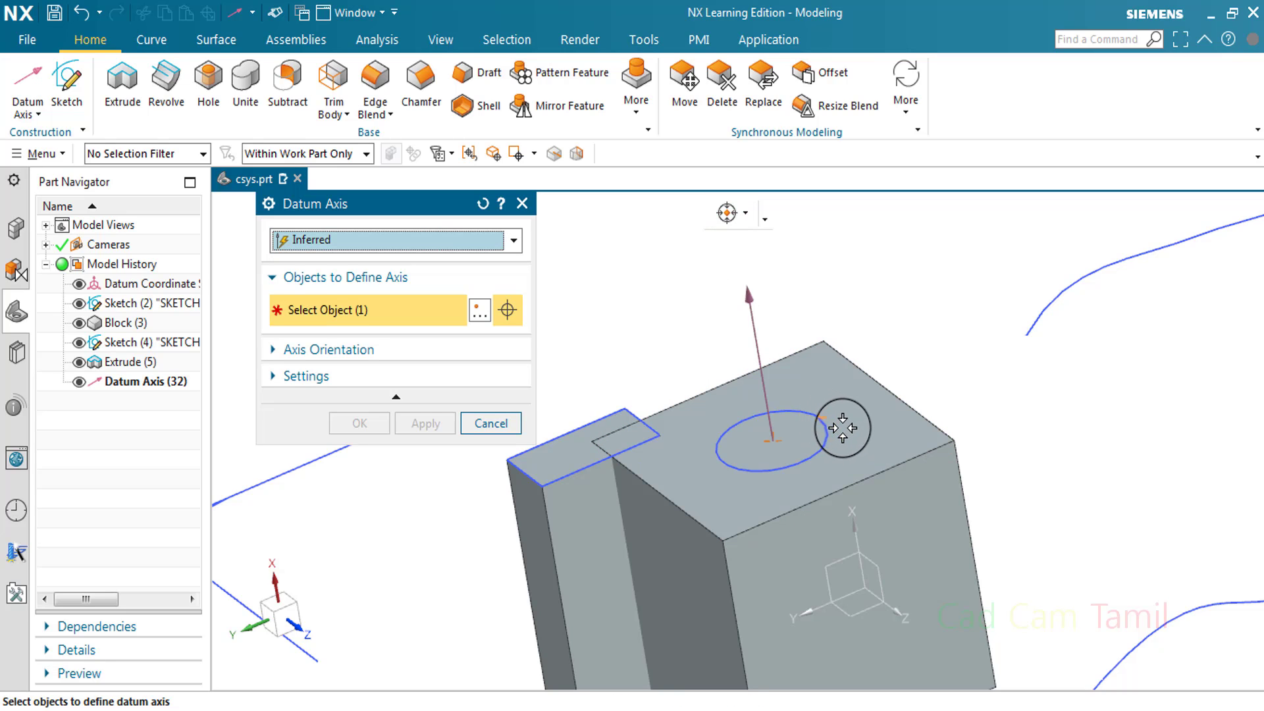
left_click(967, 463)
left_click(503, 349)
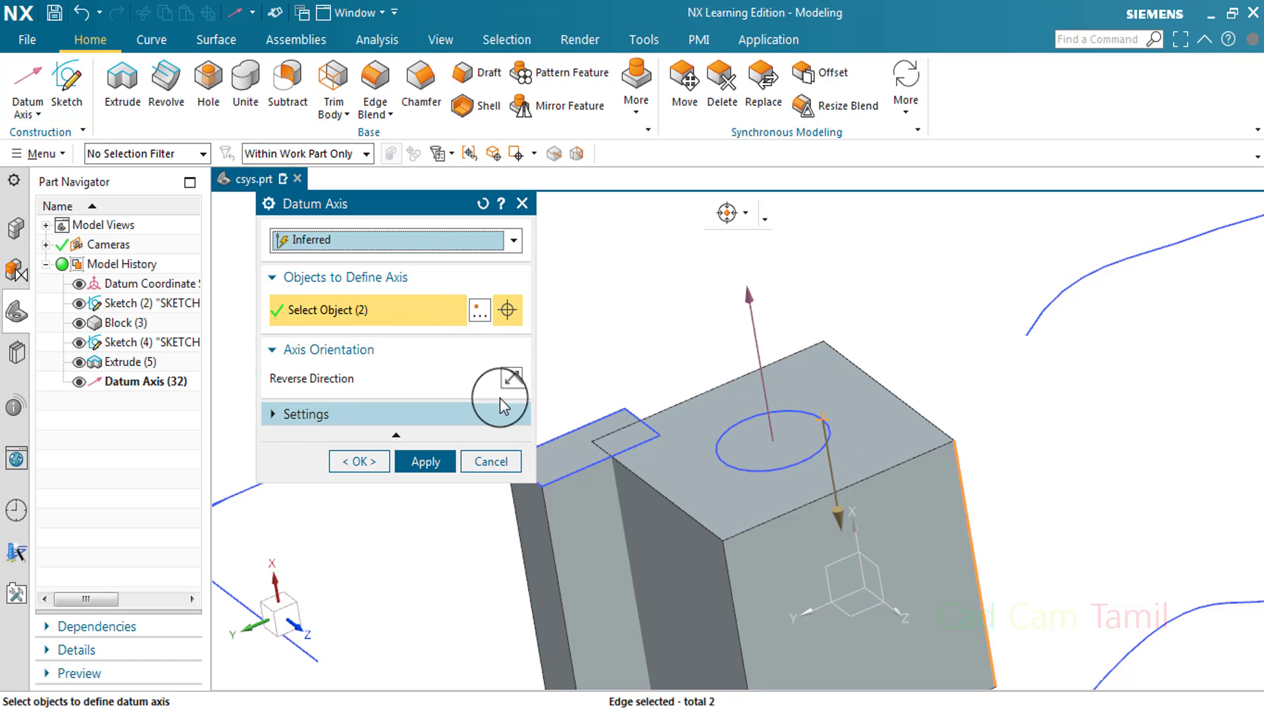
left_click(426, 461)
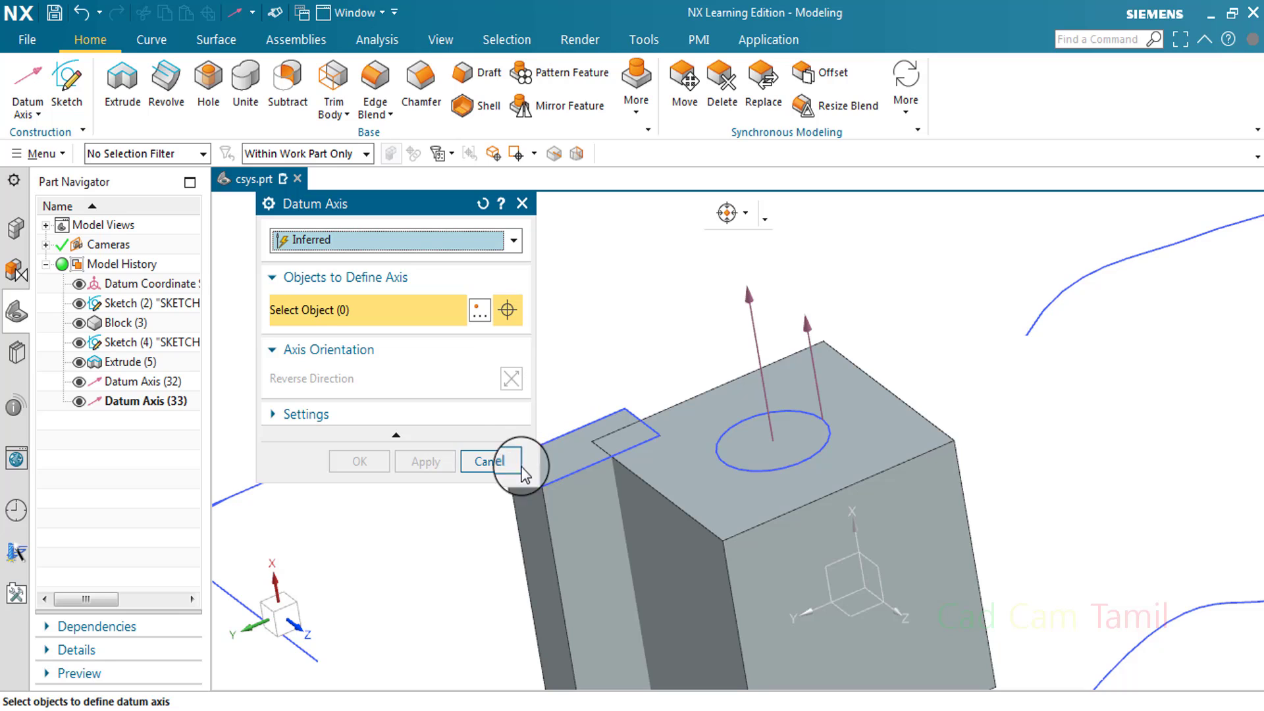
left_click(503, 461)
Hide both sketches, the block, the extrude and both datum axes, leaving only the datum coordinate system displayed
scroll(662, 350, "down", 5)
scroll(698, 382, "up", 3)
scroll(698, 387, "down", 2)
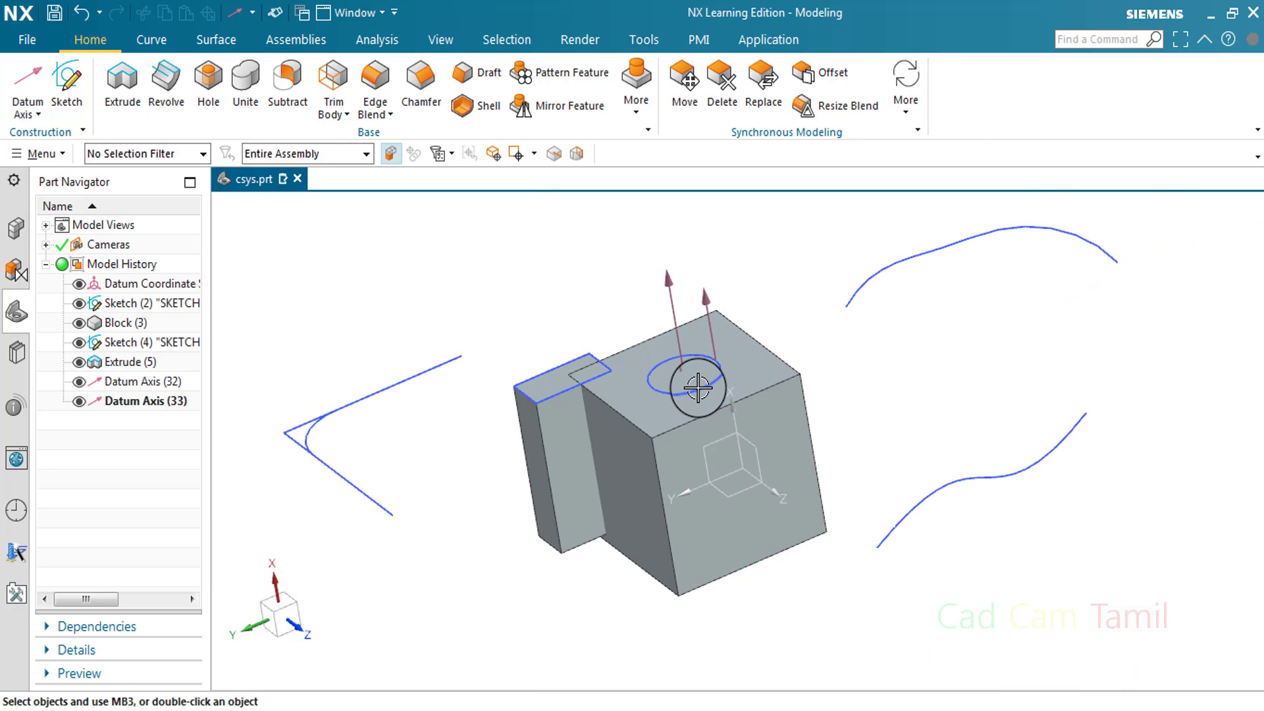
scroll(697, 387, "up", 2)
scroll(698, 390, "down", 2)
scroll(698, 390, "down", 2)
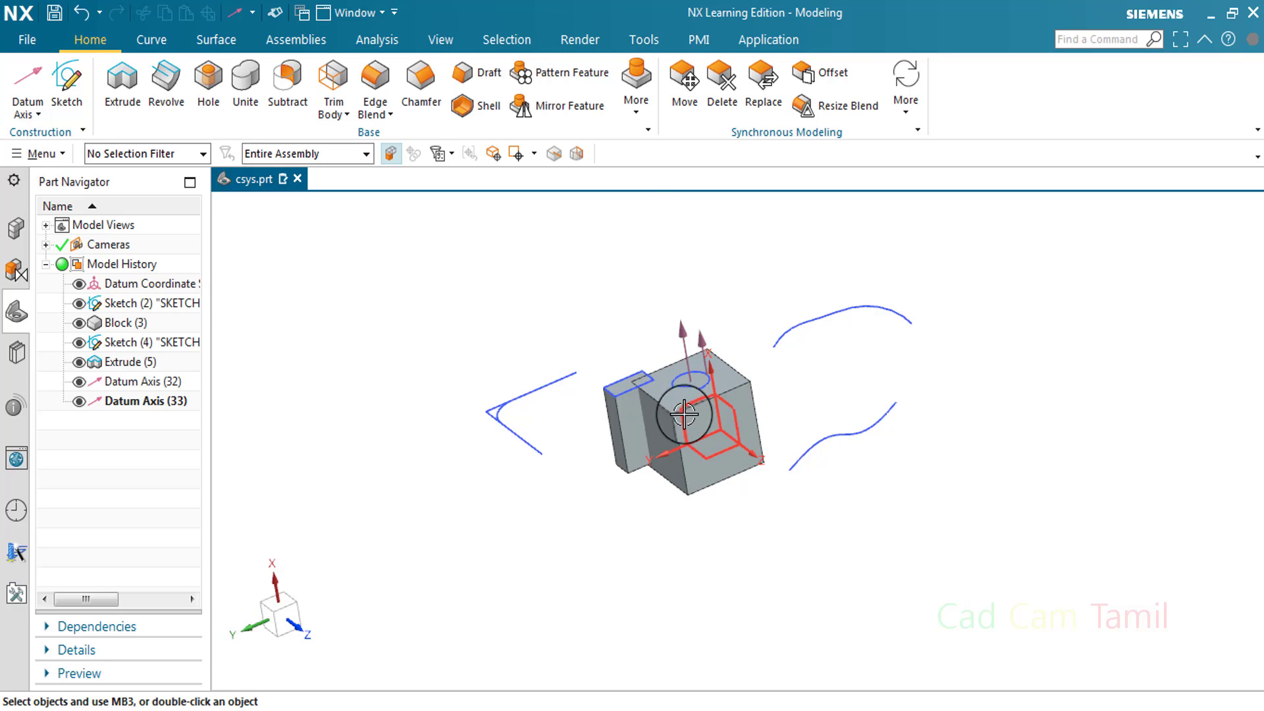
left_click(79, 303)
left_click(78, 322)
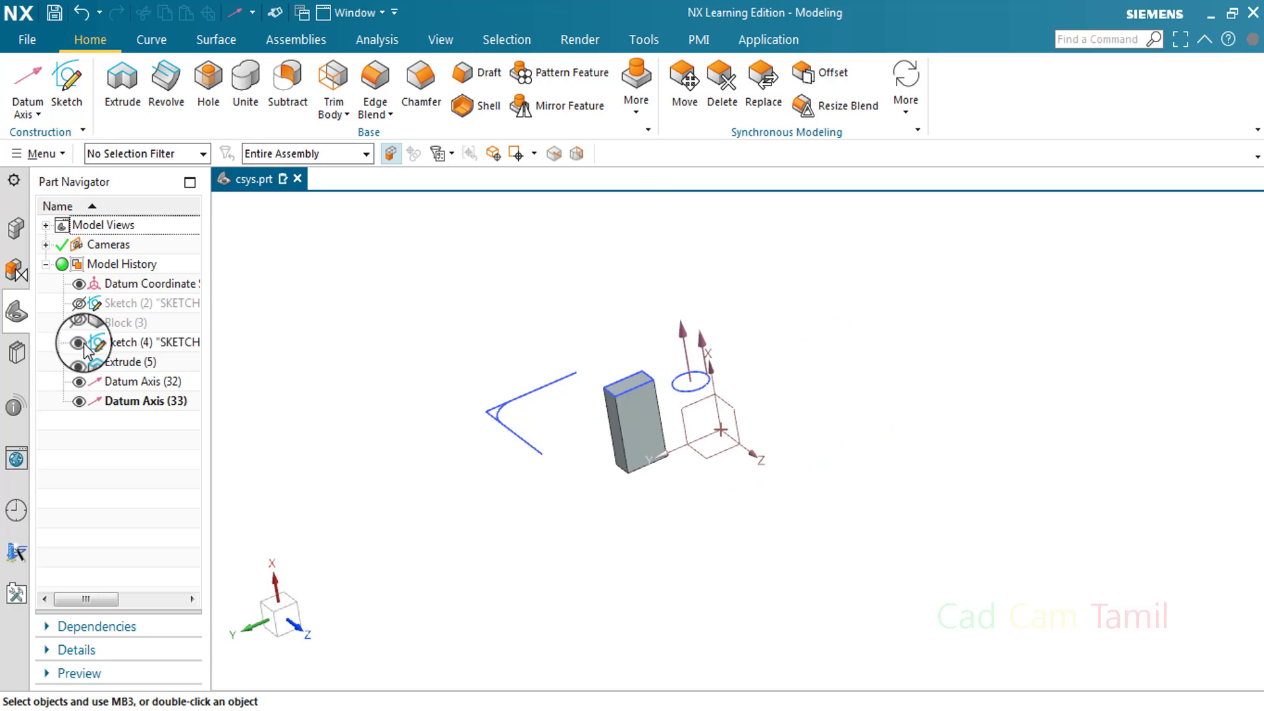
left_click(78, 341)
left_click(78, 361)
left_click(79, 381)
left_click(79, 400)
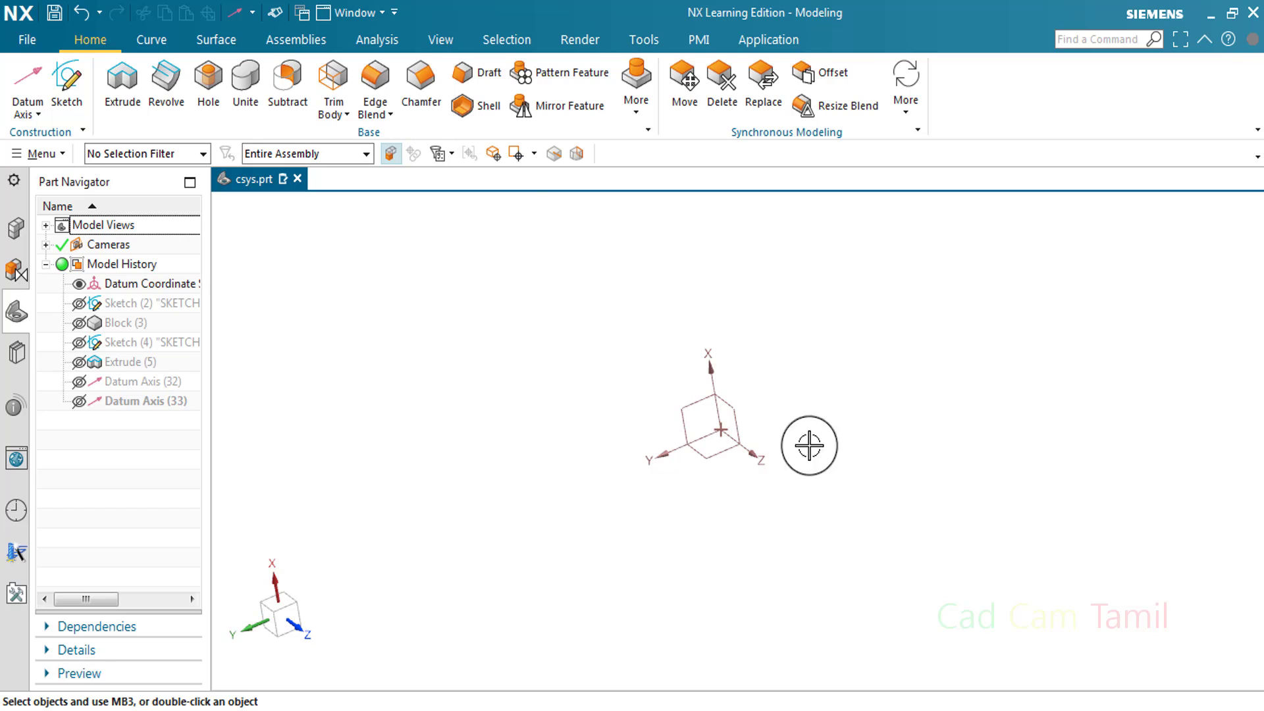
Start a datum axis and examine the settings of the On Curve Vector, Intersection, Curve/Face Axis and XC-axis types
left_click(28, 89)
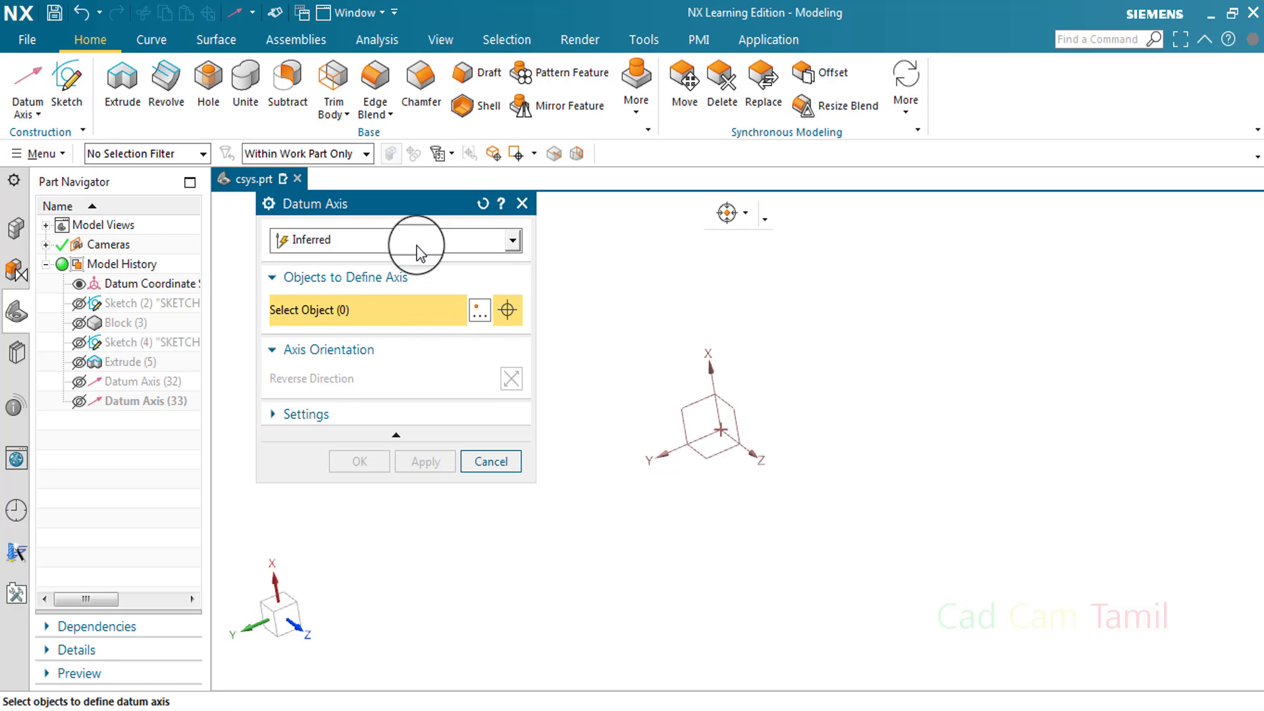
scroll(416, 252, "down", 2)
left_click(395, 241)
left_click(389, 322)
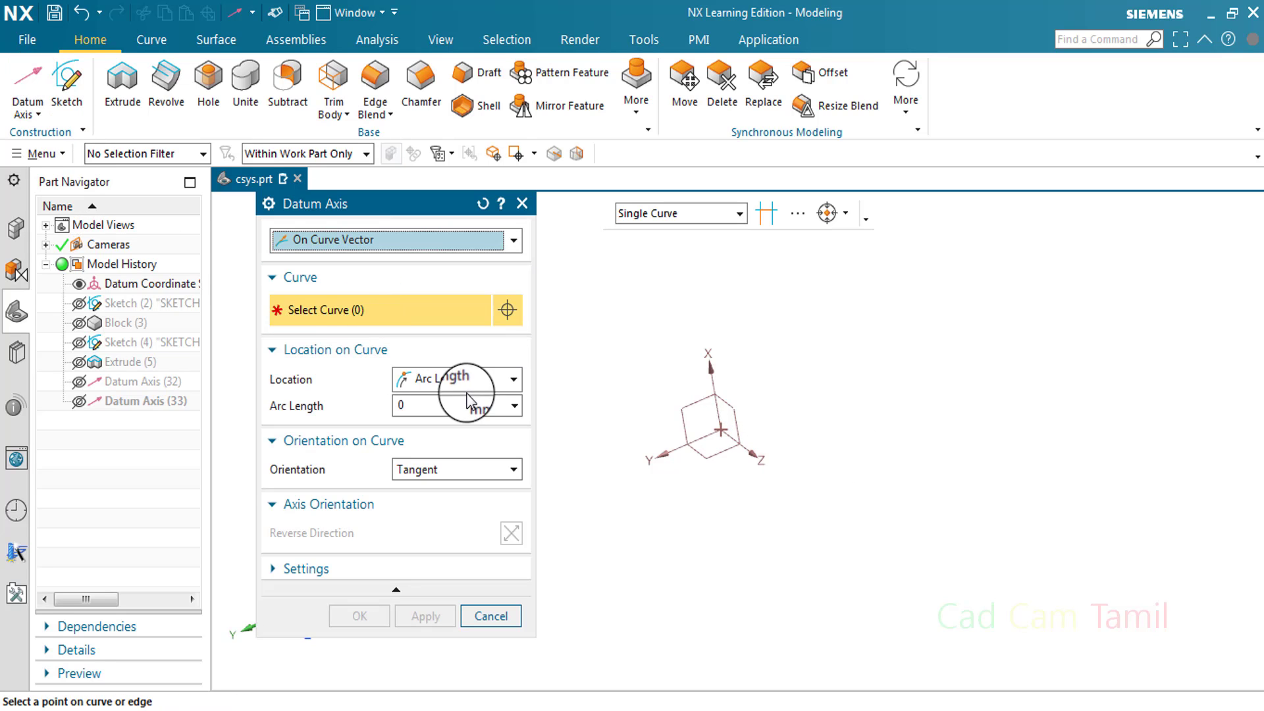
left_click(435, 242)
left_click(400, 283)
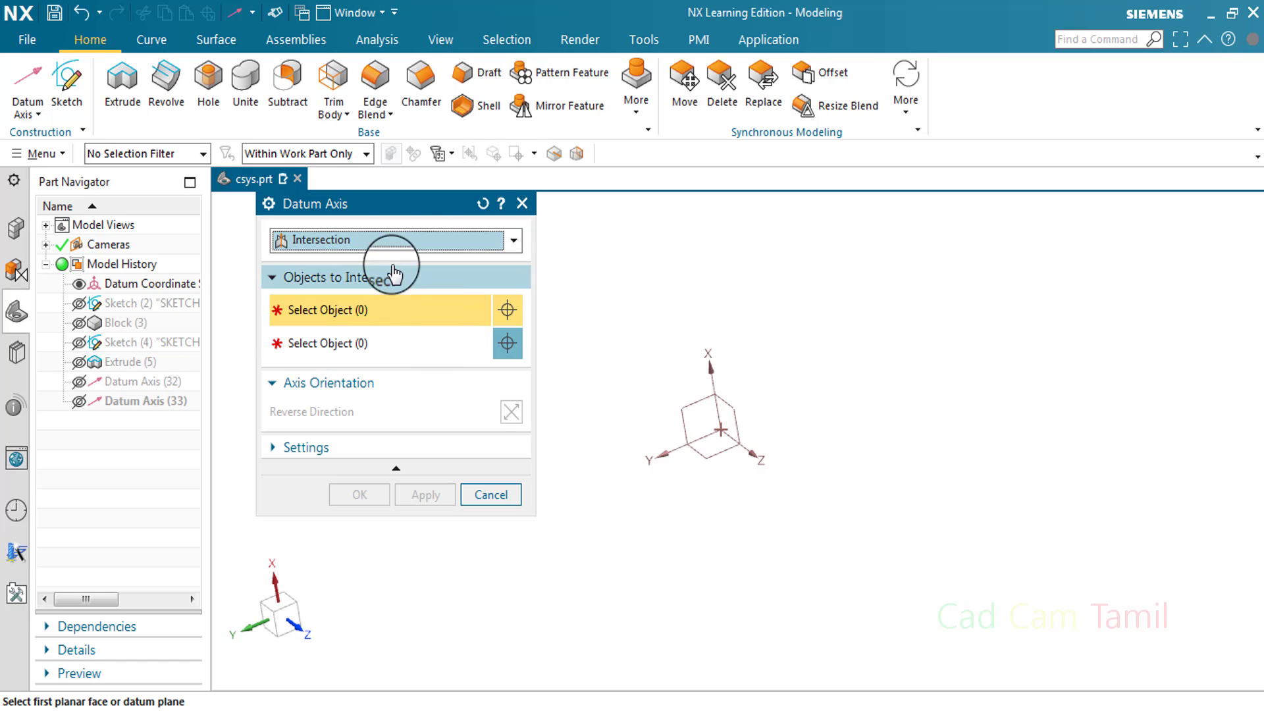
left_click(396, 242)
left_click(395, 302)
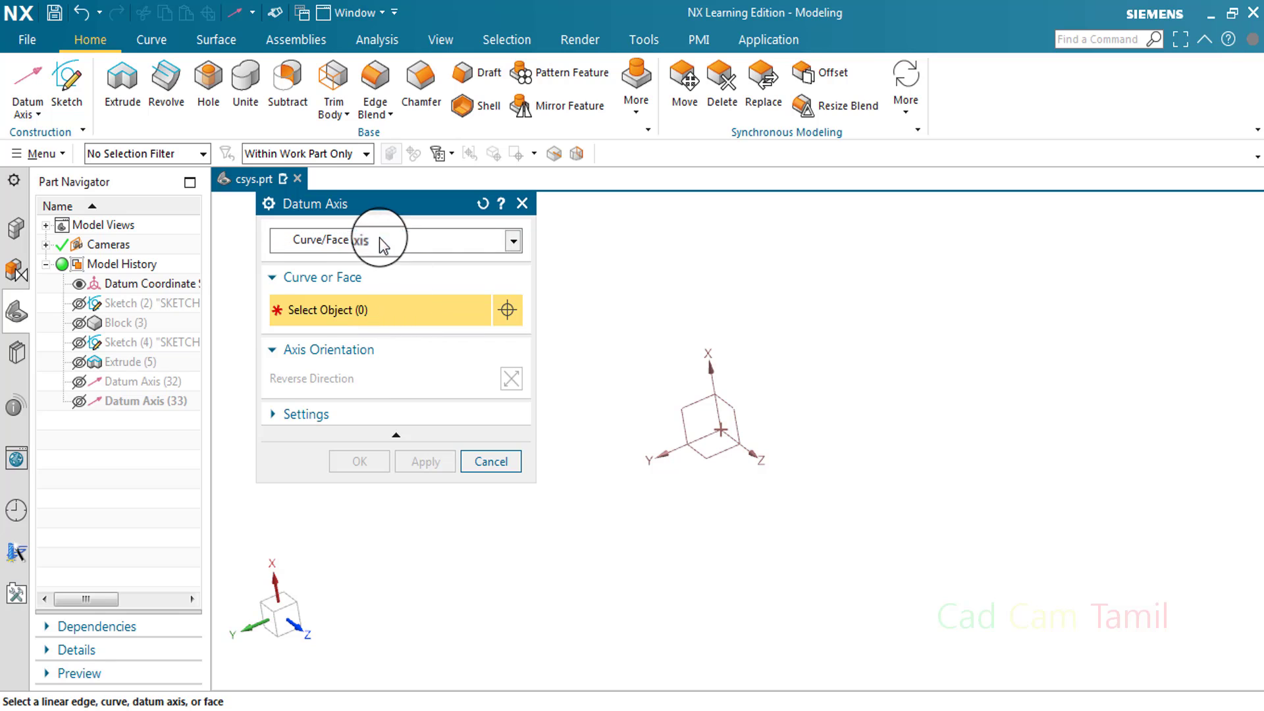
left_click(380, 240)
left_click(386, 343)
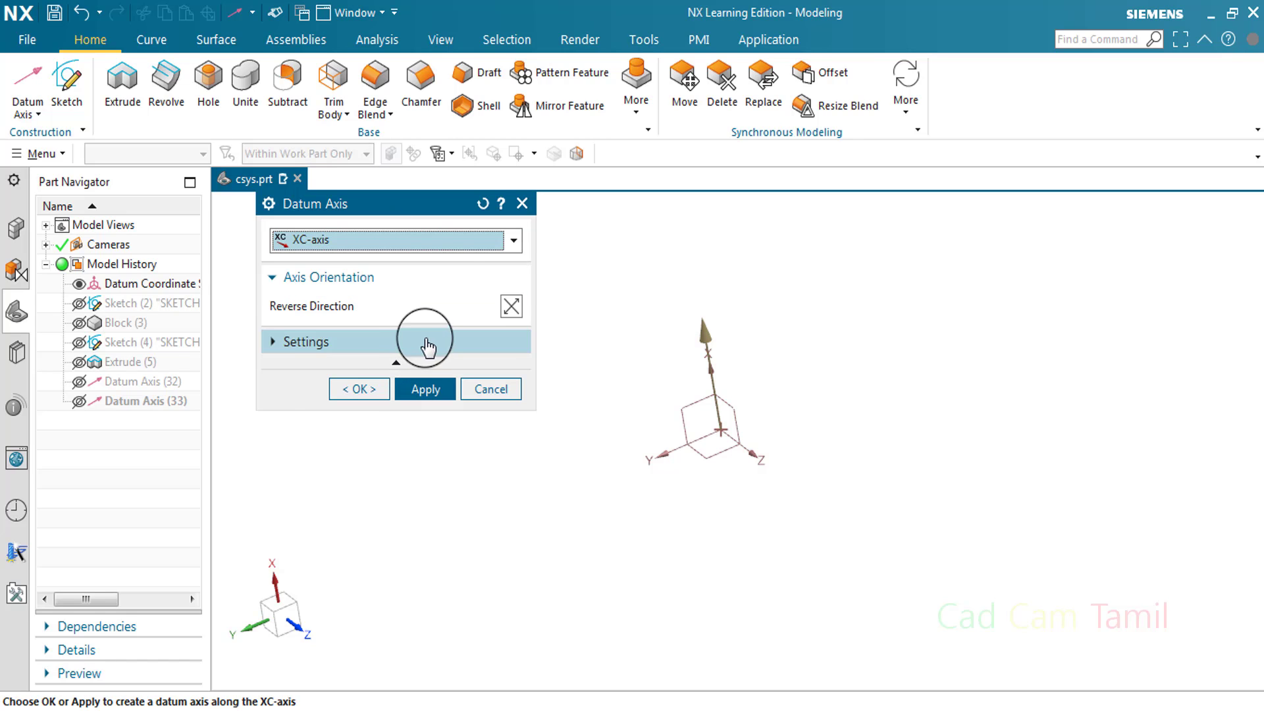
Switch the datum axis type to Point and Direction and examine the vector types available for its direction, choosing Inferred Vector
left_click(437, 239)
left_click(394, 399)
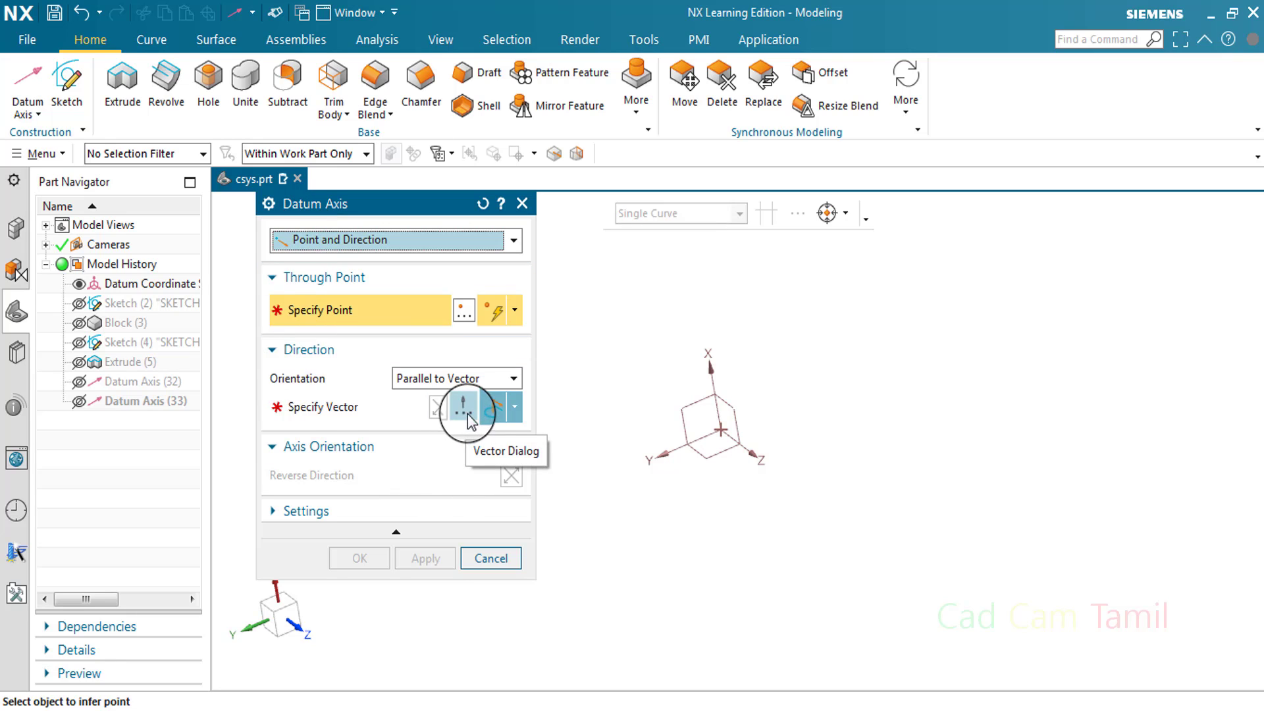
left_click(514, 408)
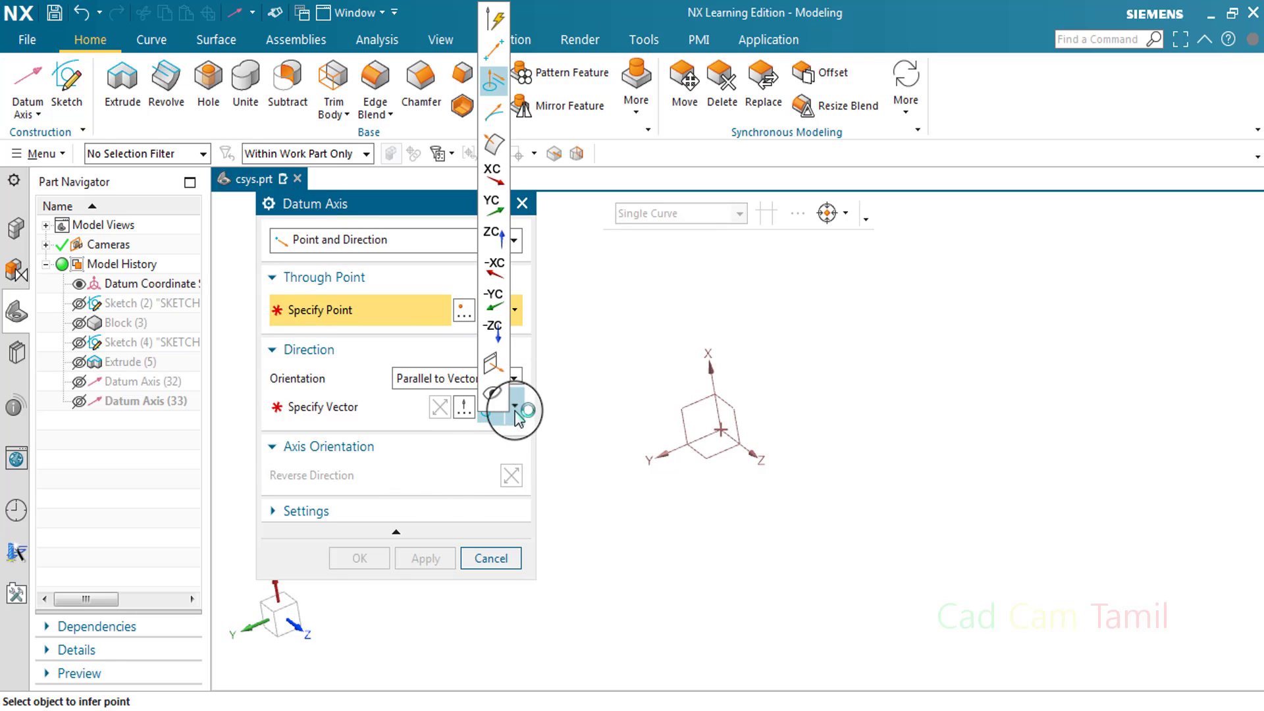
left_click(466, 411)
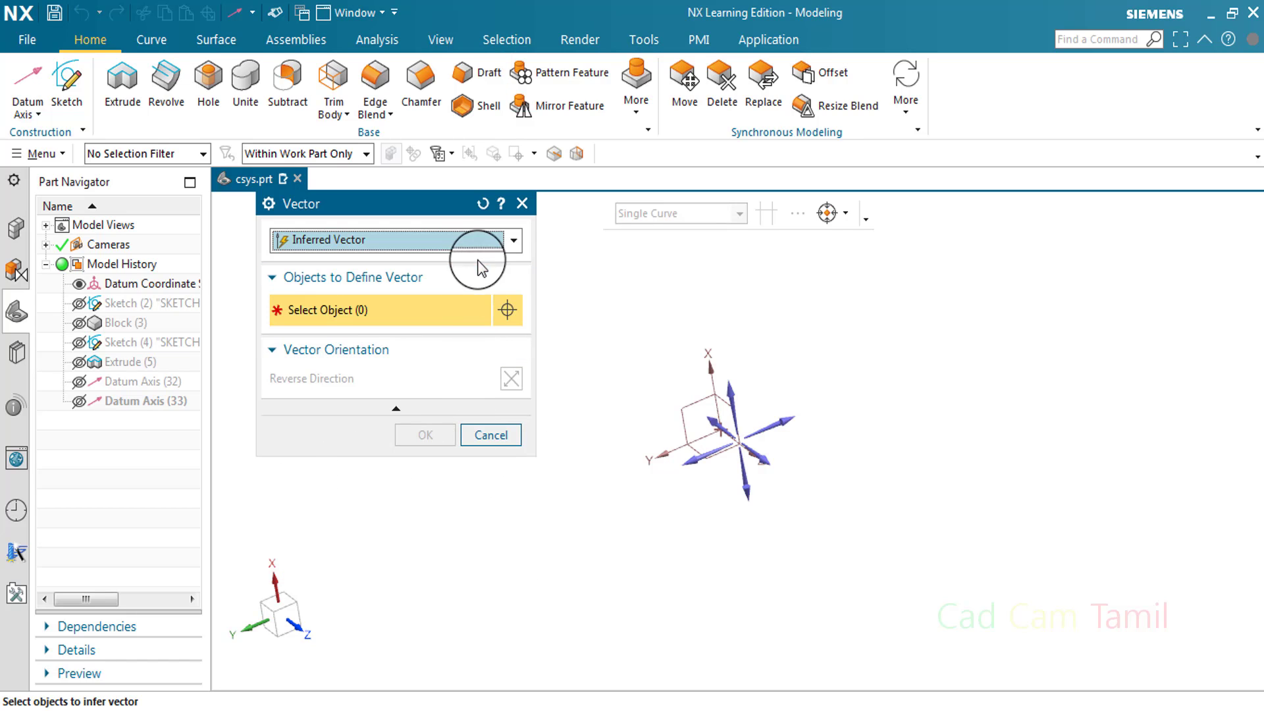
left_click(491, 243)
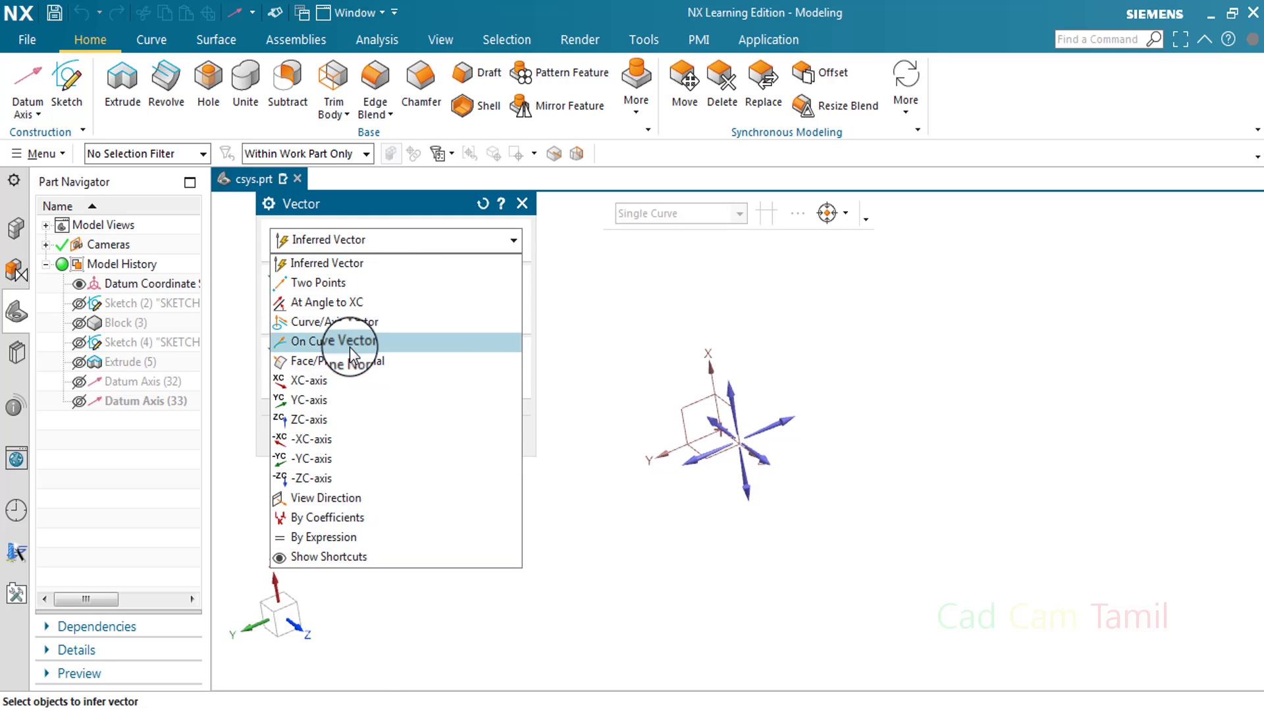
left_click(361, 264)
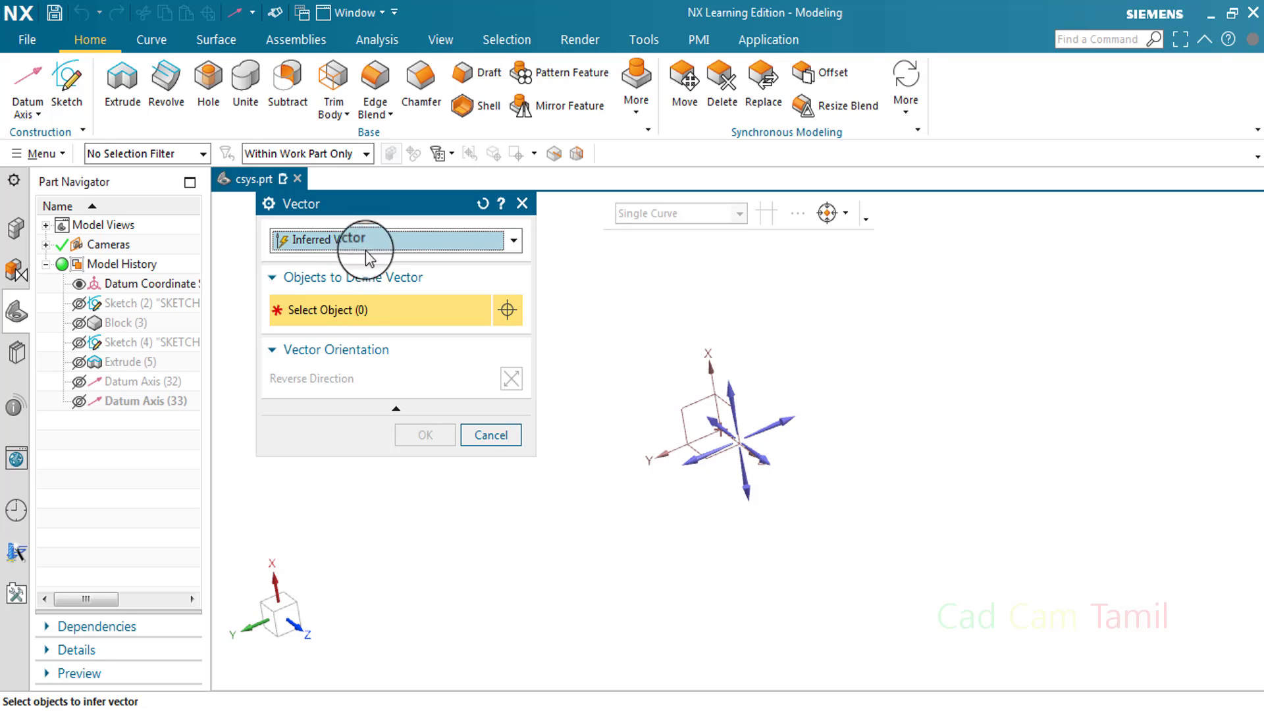
left_click(336, 277)
left_click(308, 306)
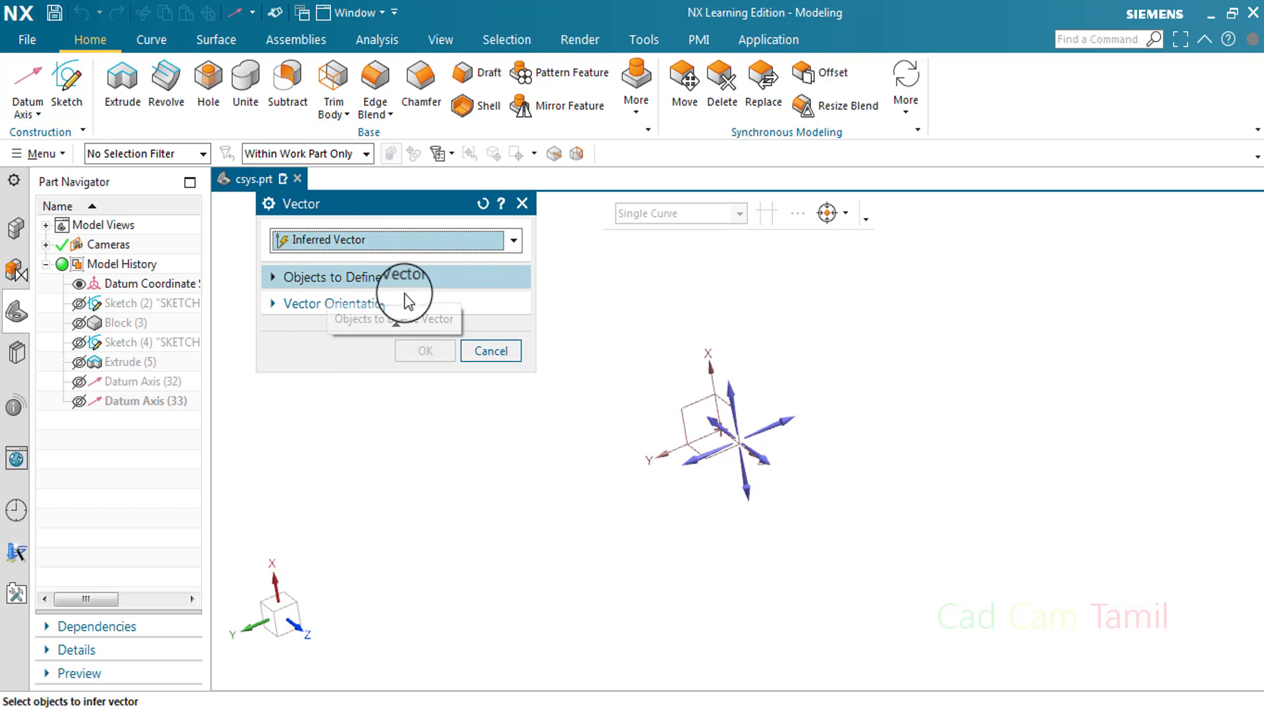
left_click(302, 304)
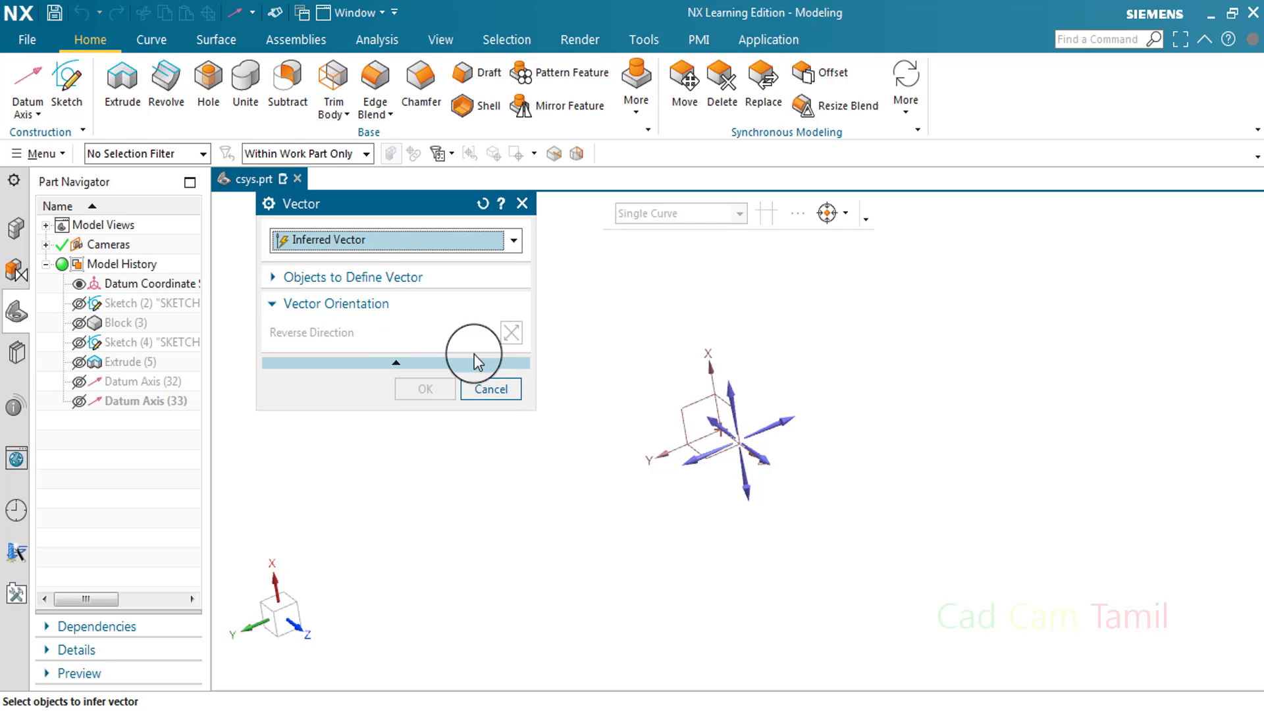
left_click(372, 282)
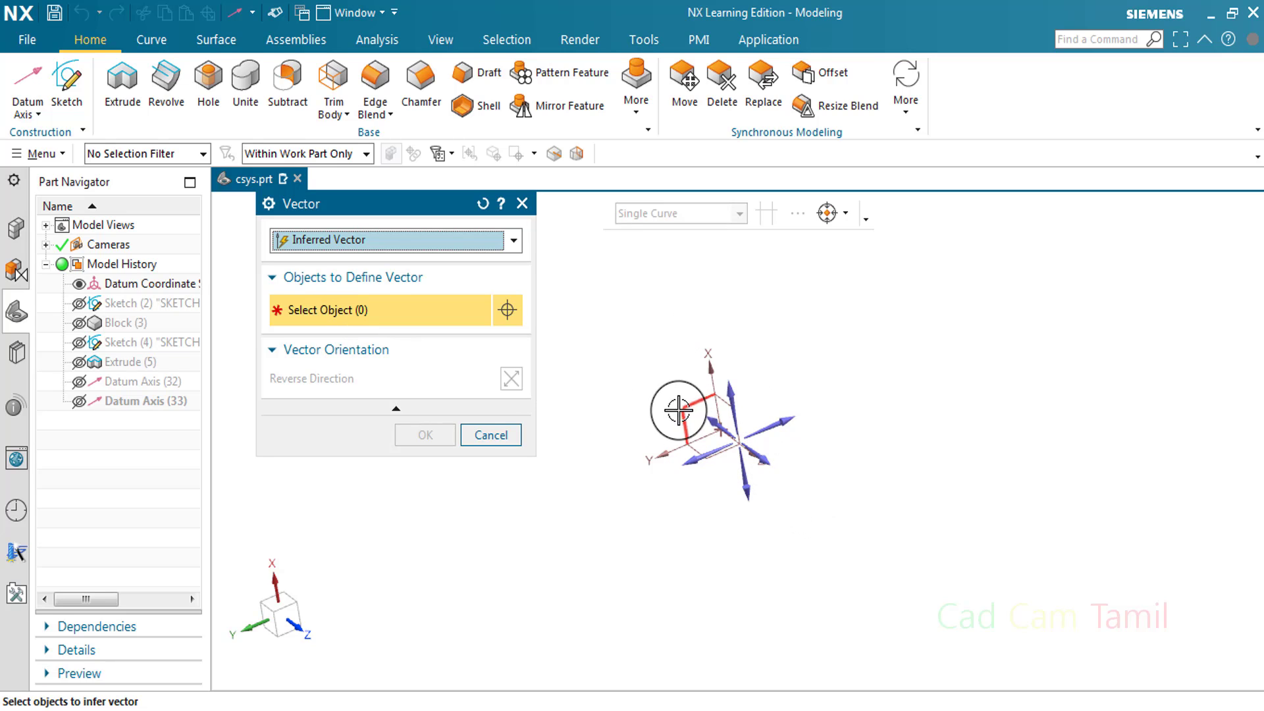
Show the block and specify the normal of its top face as the axis direction vector
left_click(79, 322)
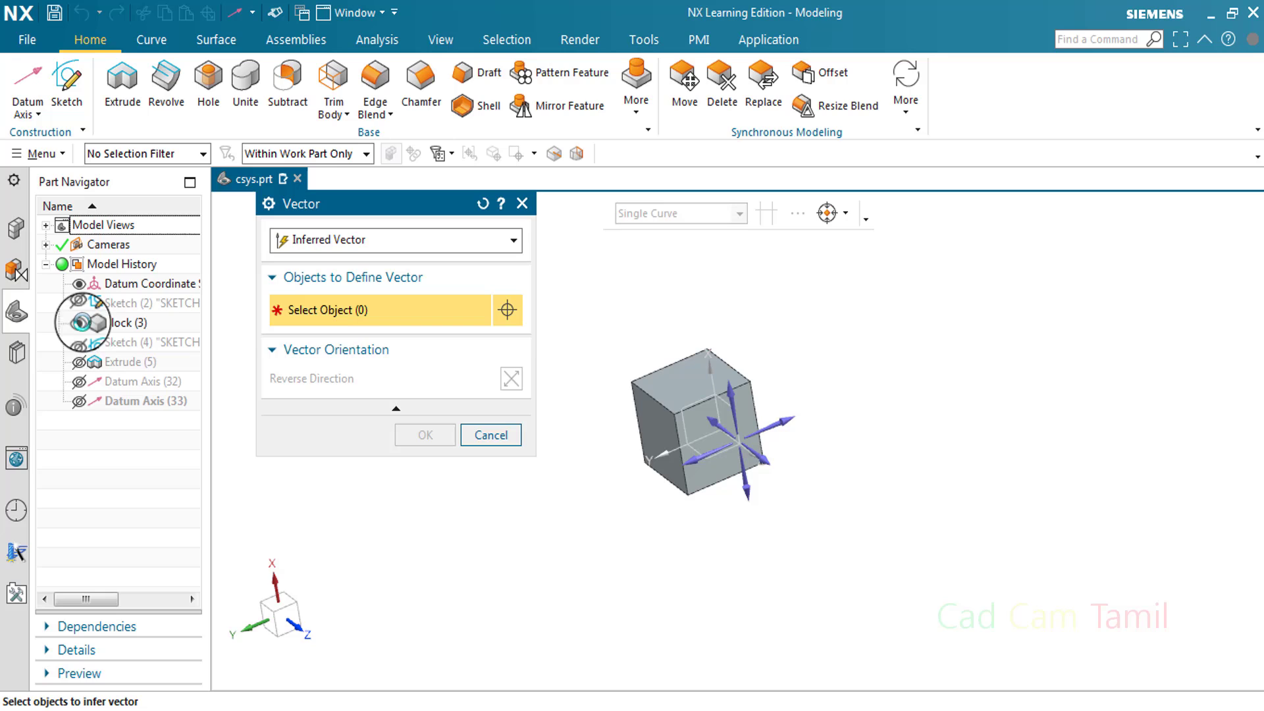
left_click(674, 397)
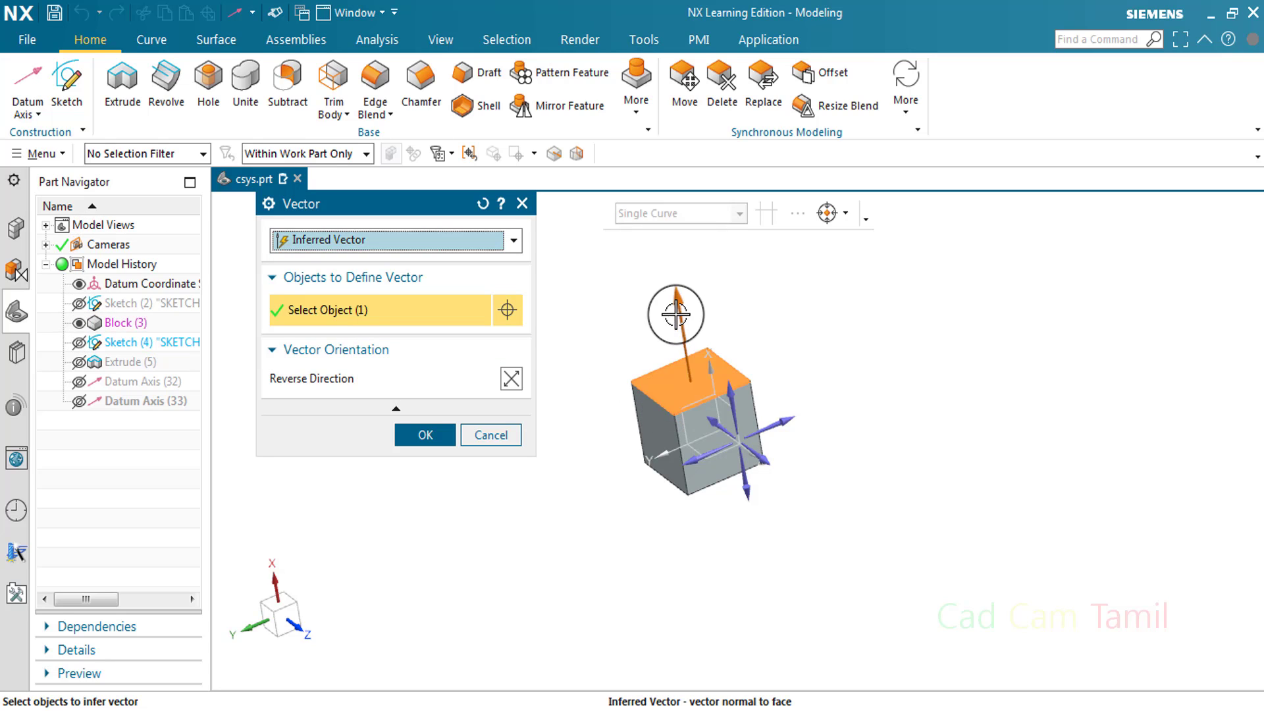
left_click(446, 437)
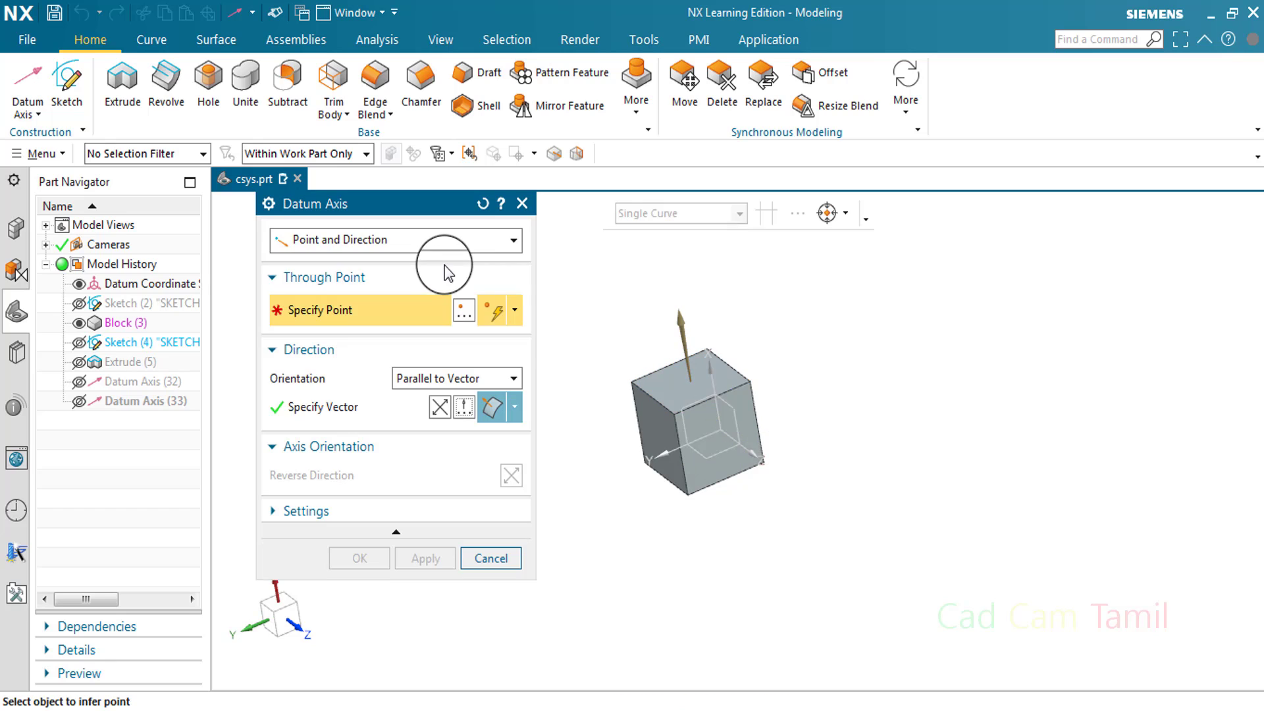
Hide the block and set the datum axis type back to Inferred with no objects selected
left_click(79, 322)
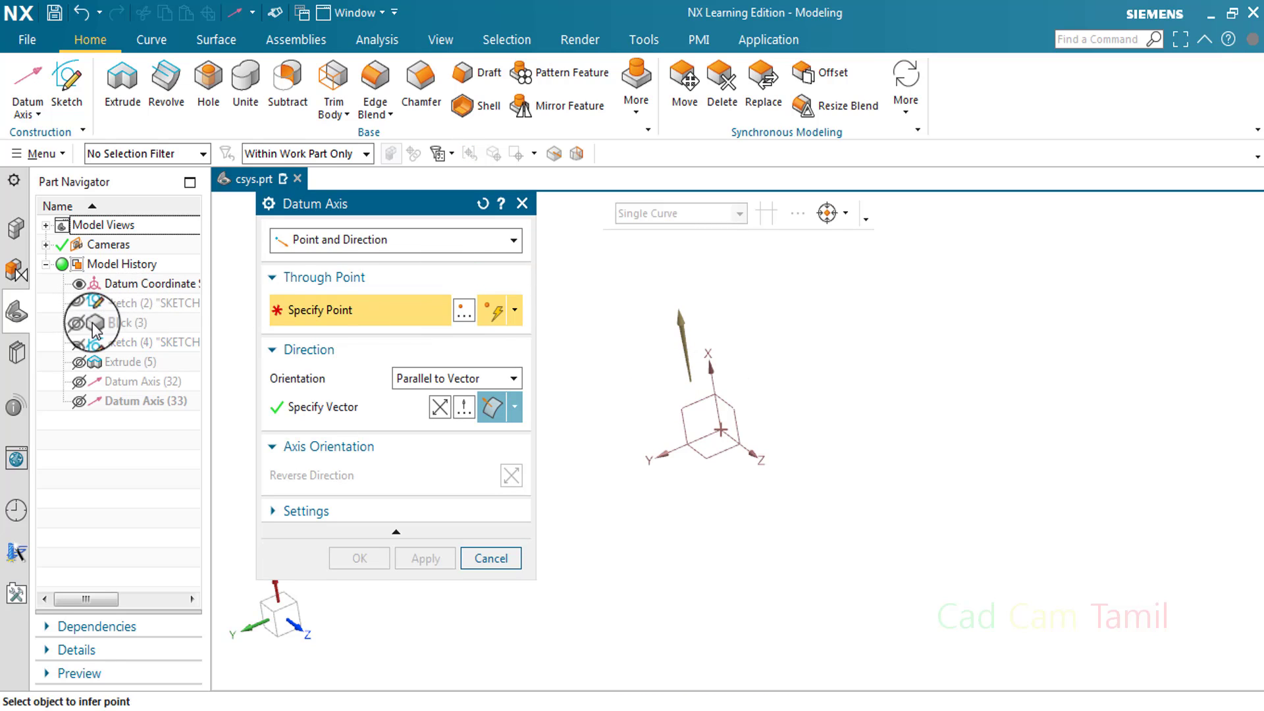
left_click(311, 254)
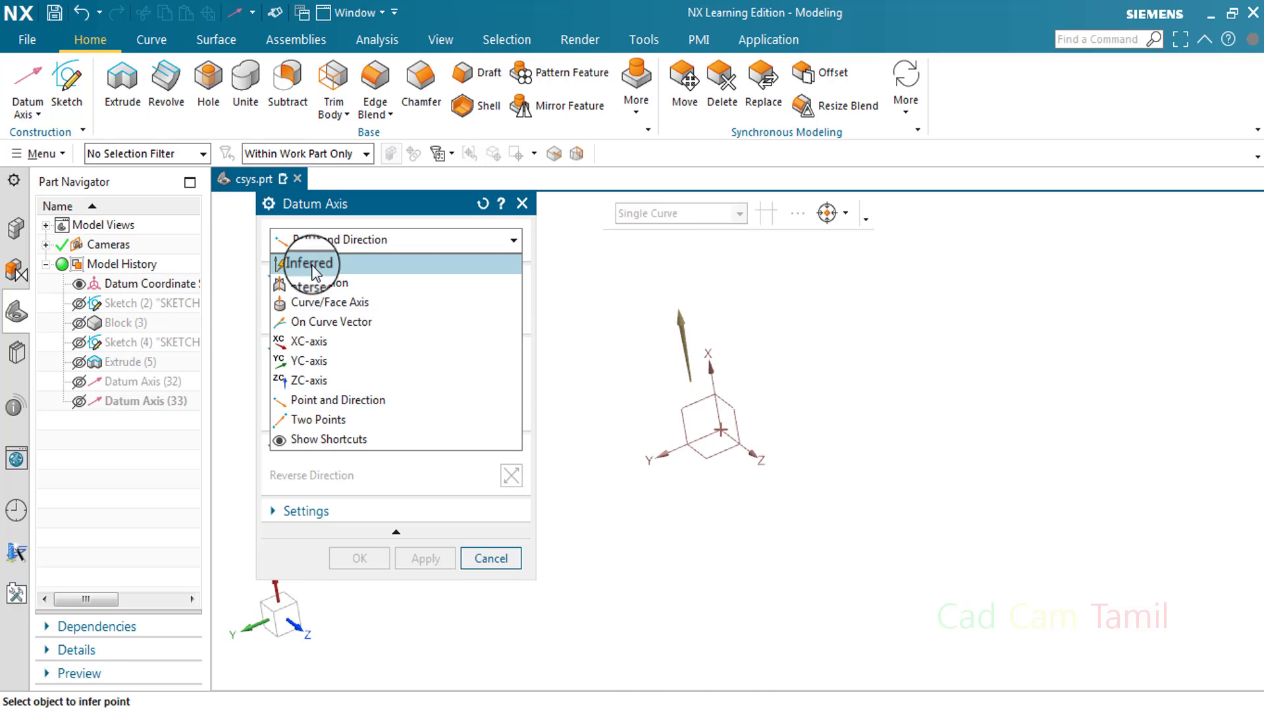
left_click(301, 259)
left_click(361, 245)
left_click(361, 254)
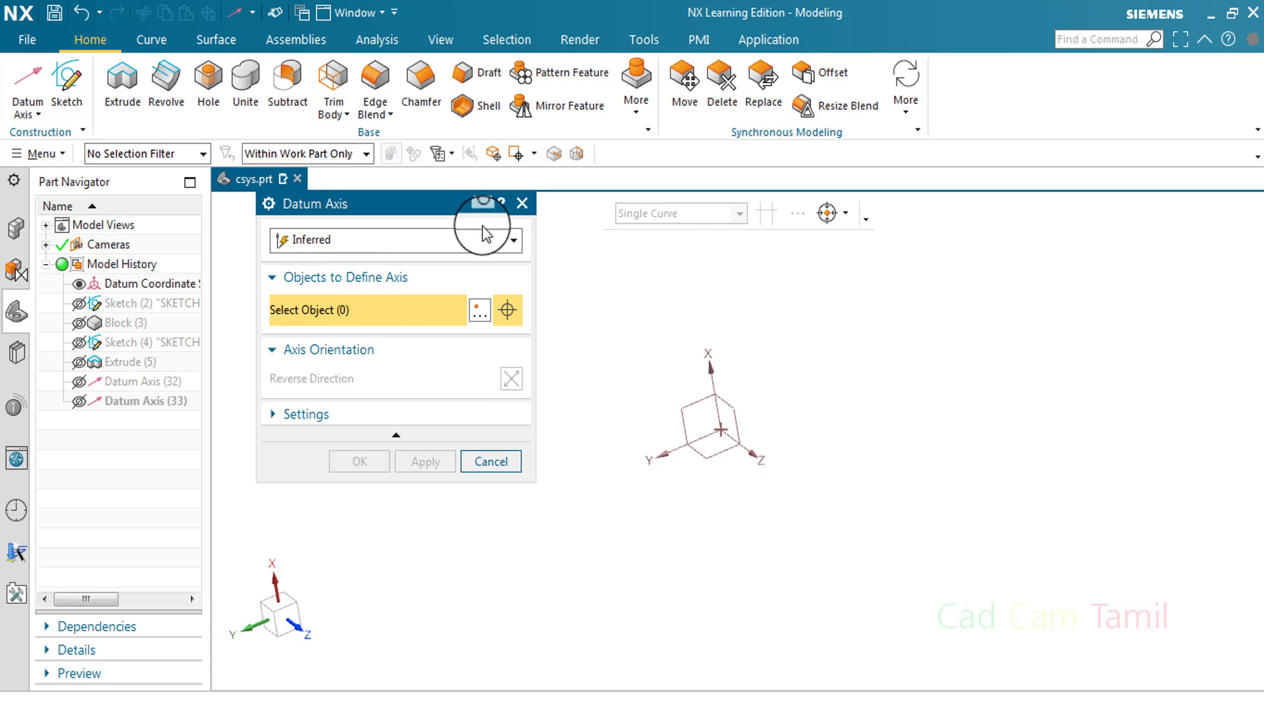
left_click(450, 241)
left_click(492, 262)
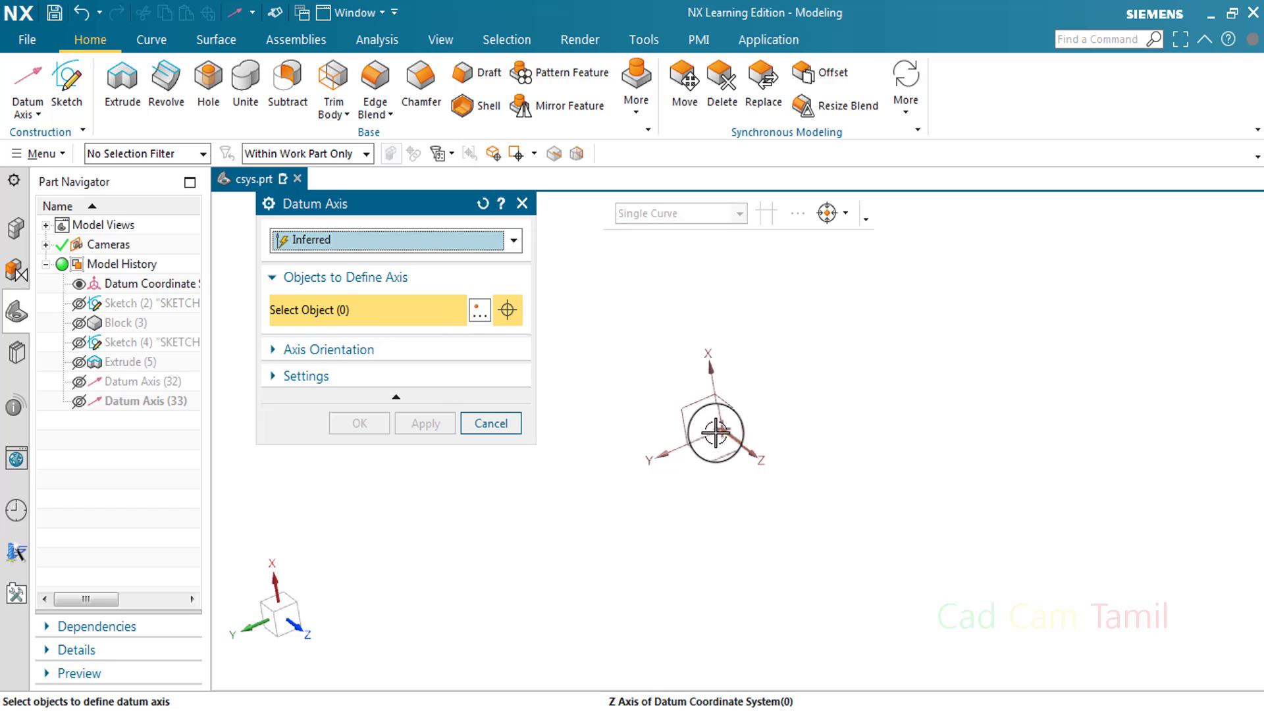
Try an inferred datum axis along the coordinate system's X-axis with its direction reversed, then abandon the command
left_click(398, 349)
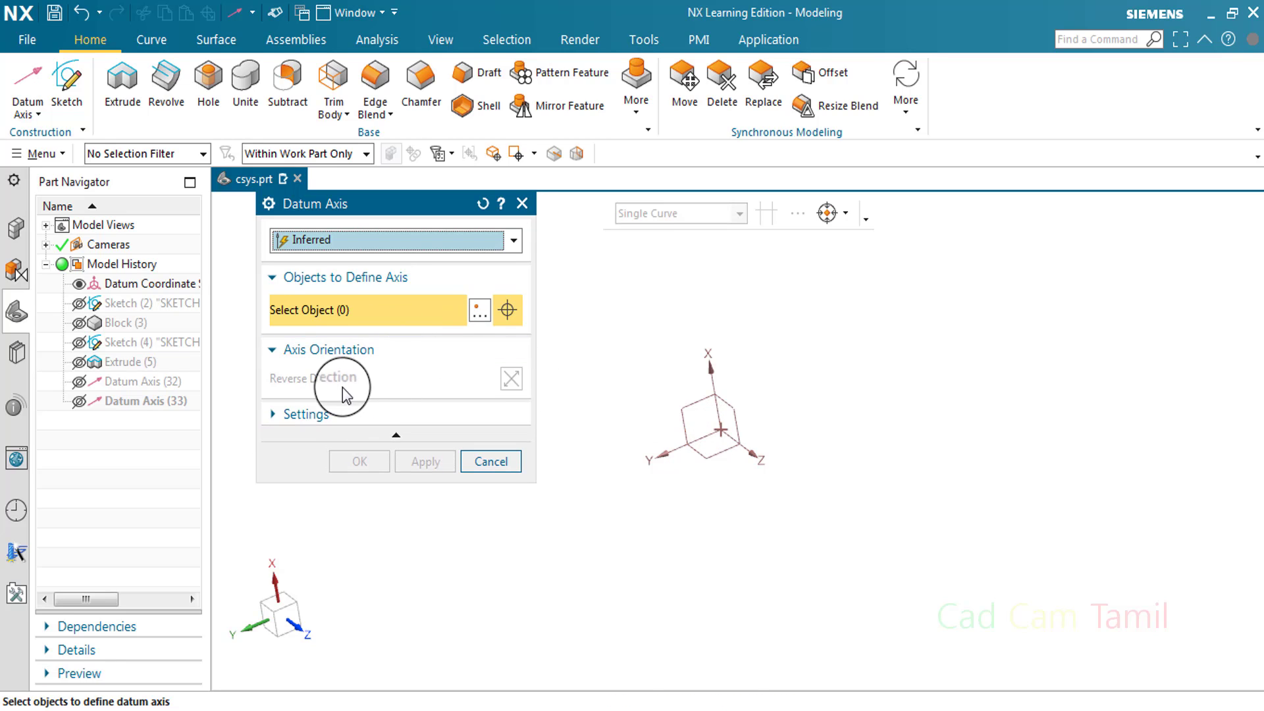
left_click(709, 361)
left_click(516, 385)
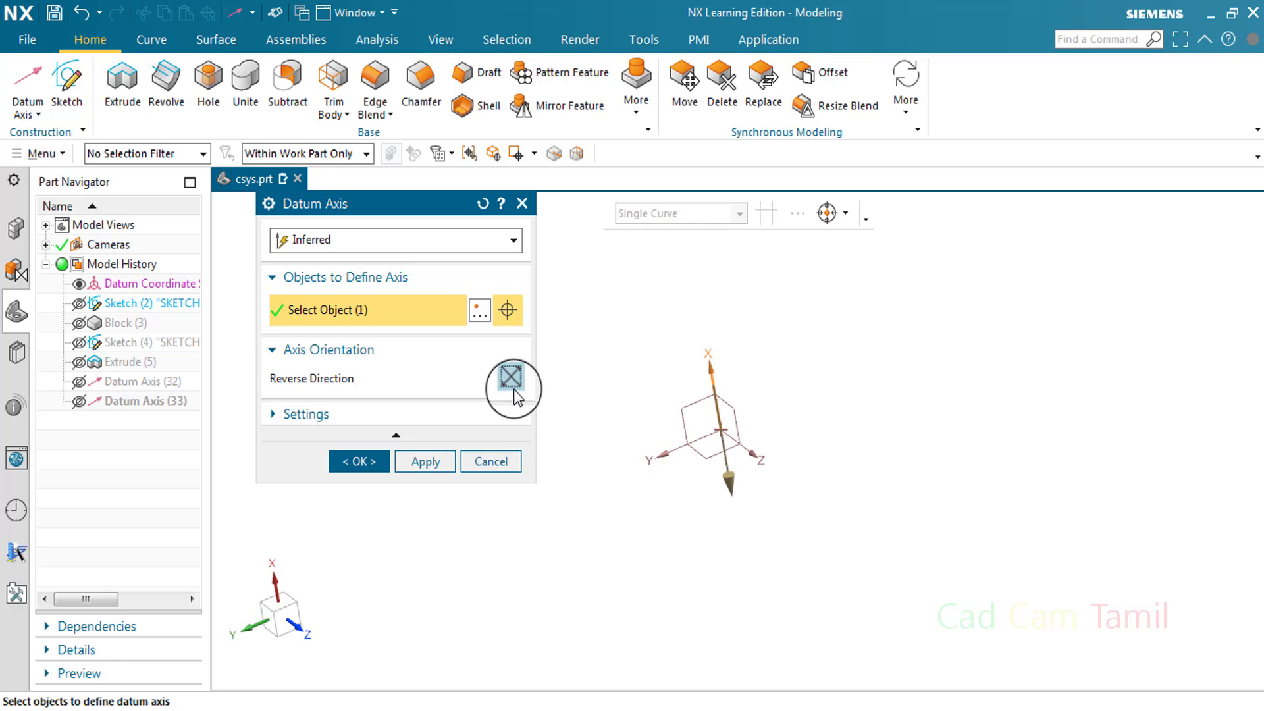
left_click(521, 204)
Start a Revolve, pick the Y-axis direction as the inferred vector for its axis, and reverse that direction
left_click(464, 369)
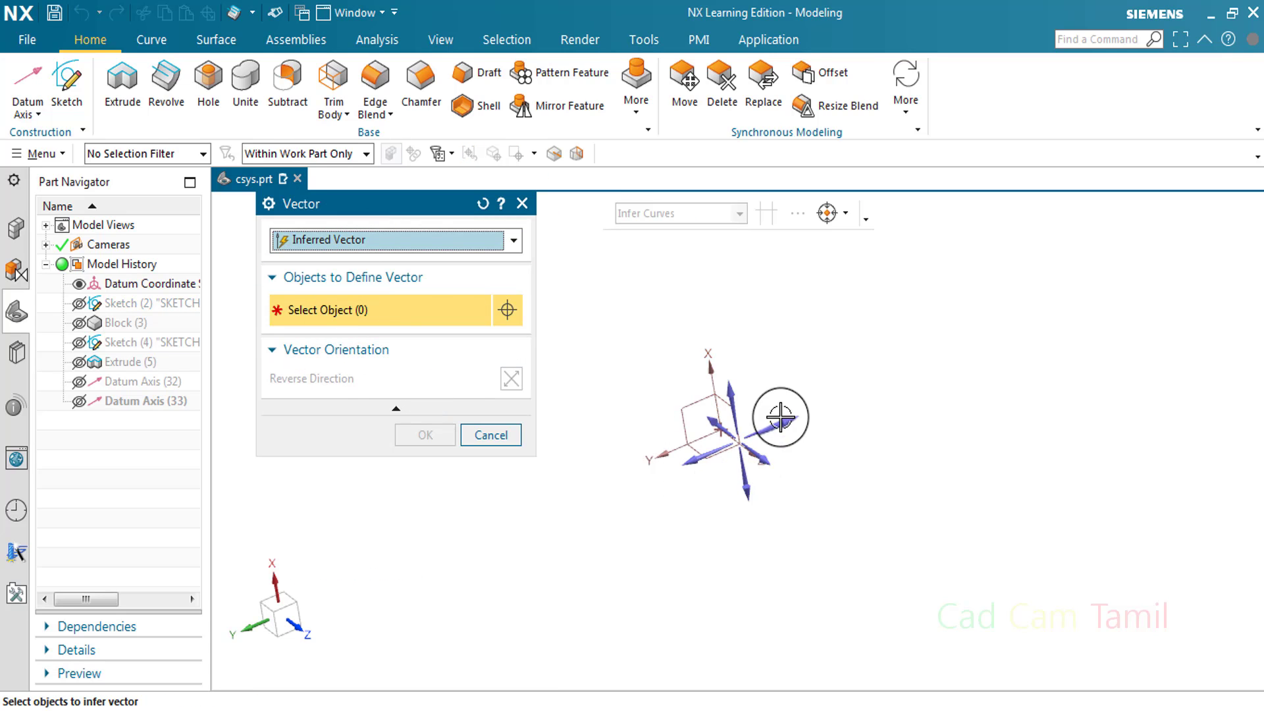
scroll(658, 408, "down", 1)
scroll(658, 409, "up", 6)
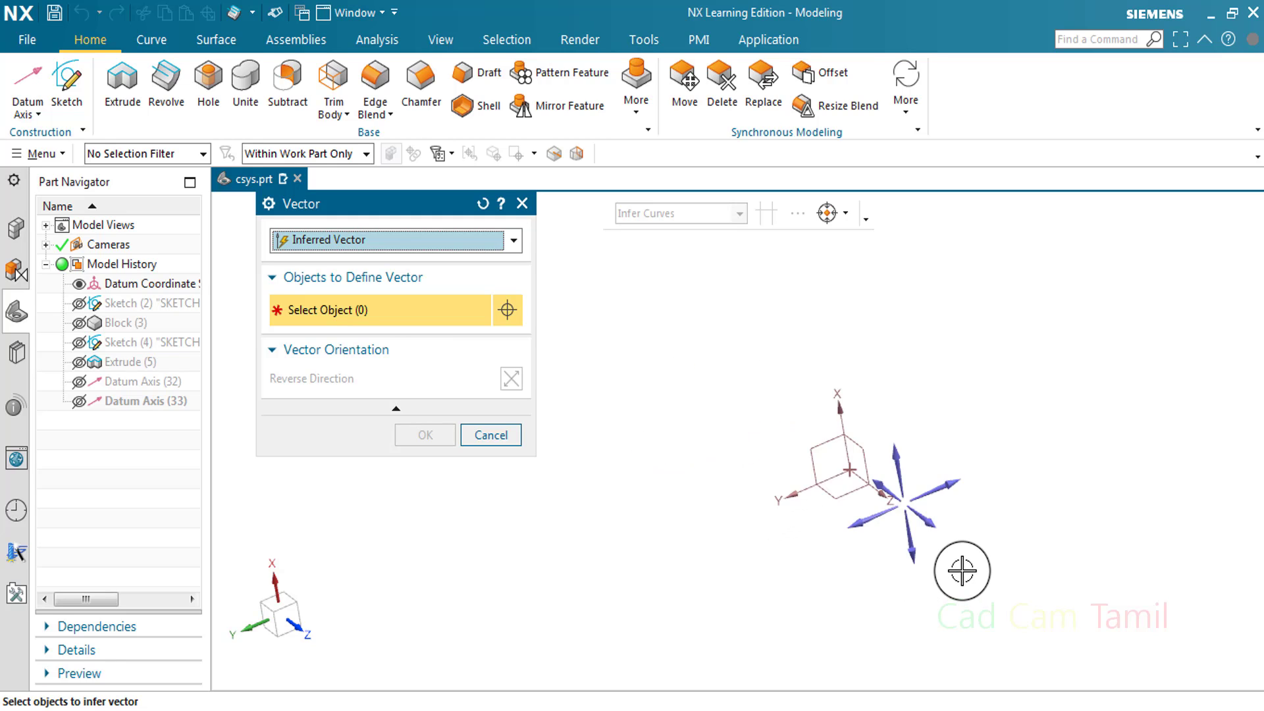
scroll(962, 570, "up", 3)
scroll(840, 418, "up", 4)
left_click(889, 459)
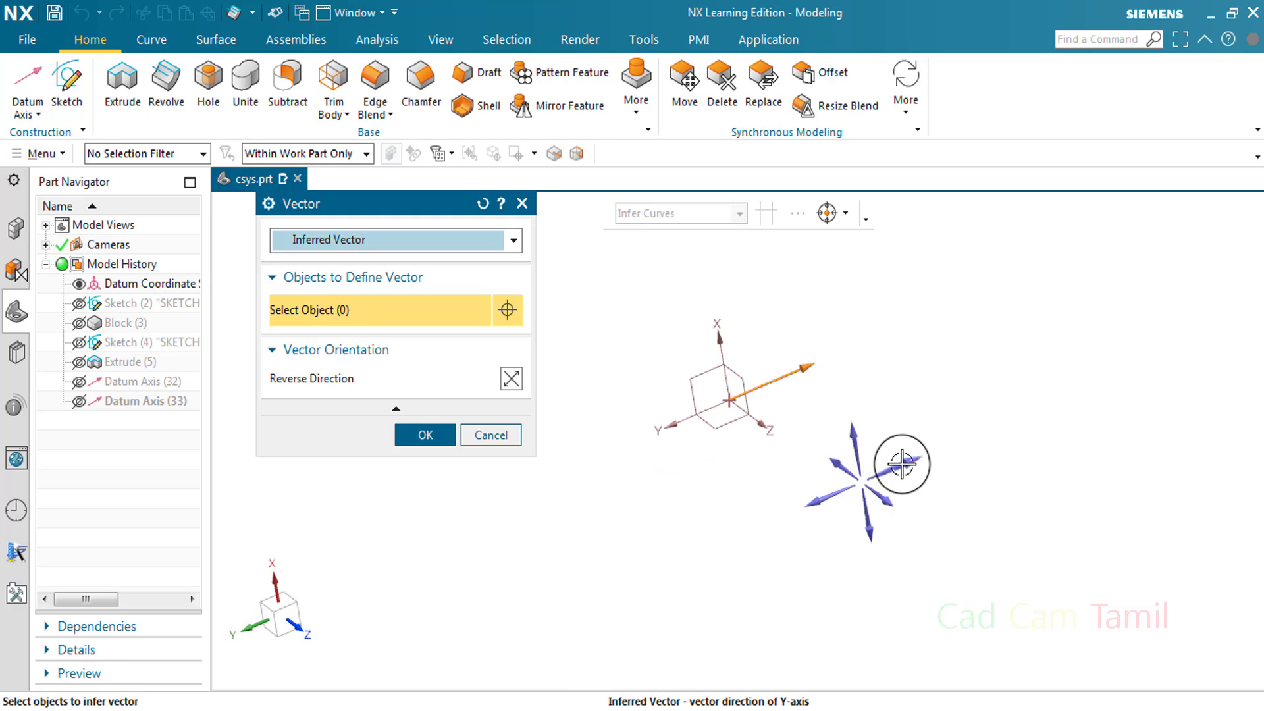
left_click(511, 380)
Change the Revolve axis to an inferred vector along the X-axis and accept it
left_click(859, 436)
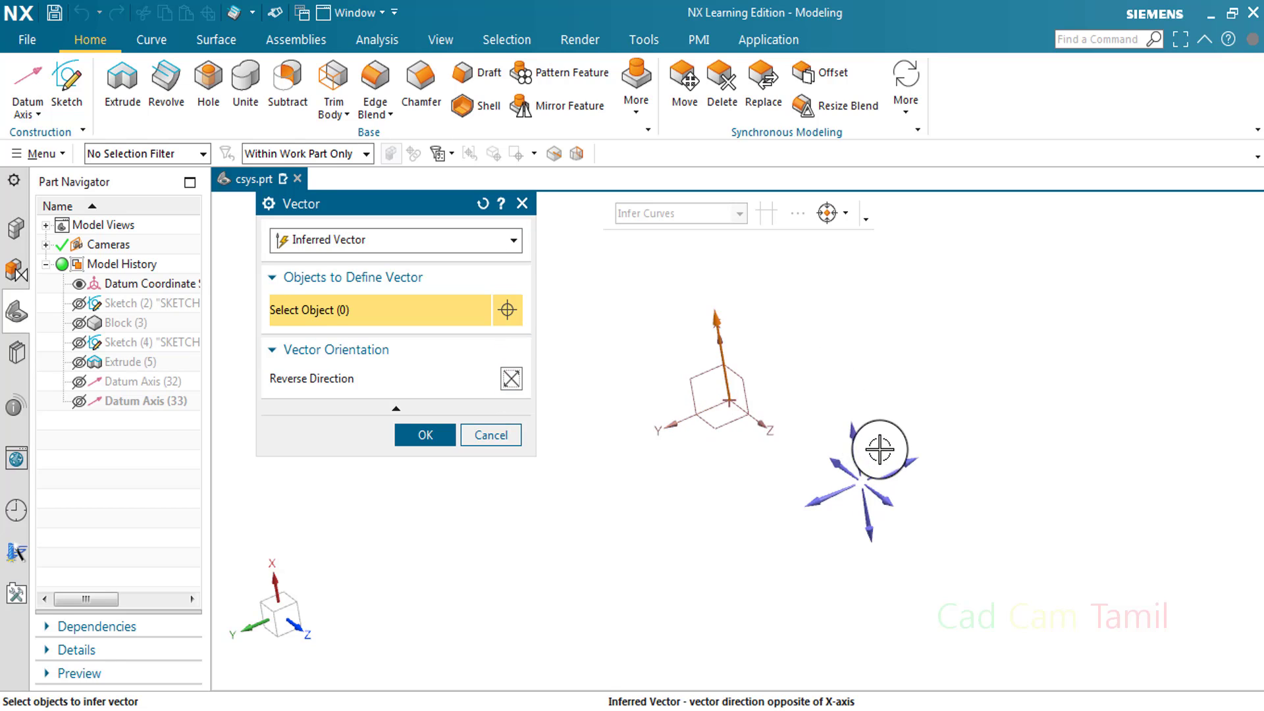
middle_click(716, 479)
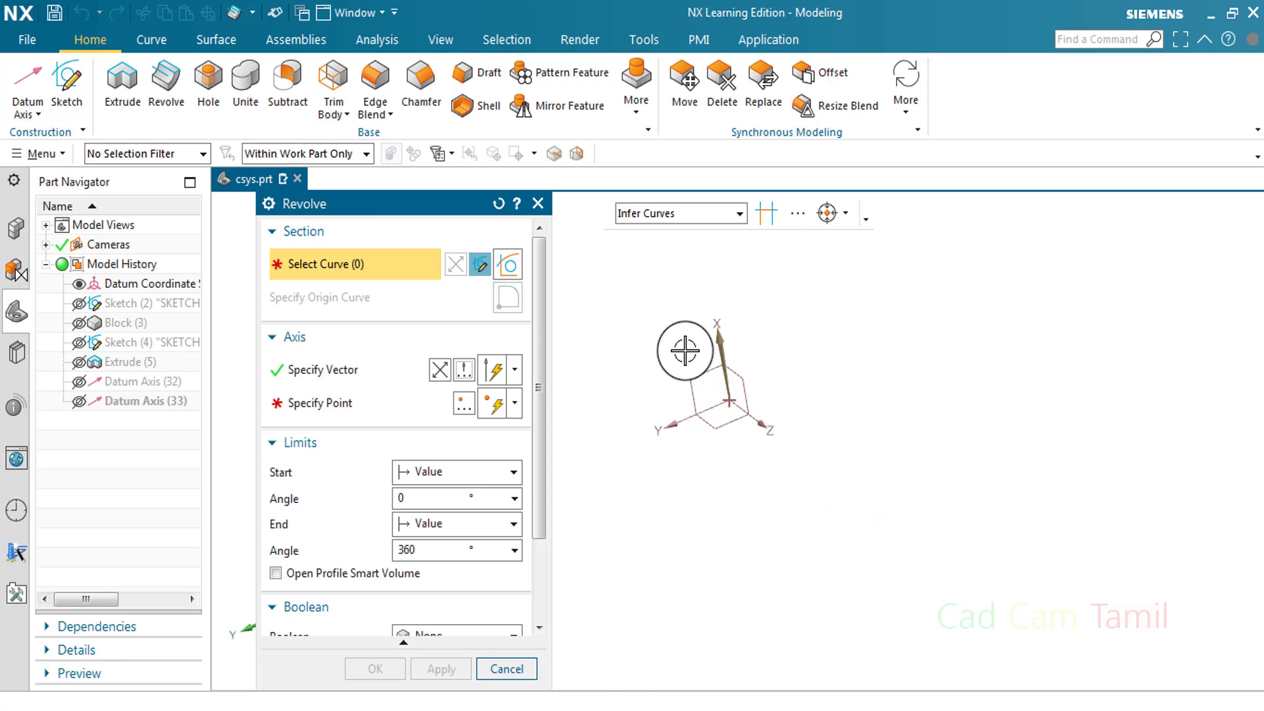
middle_click_drag(680, 347, 730, 362)
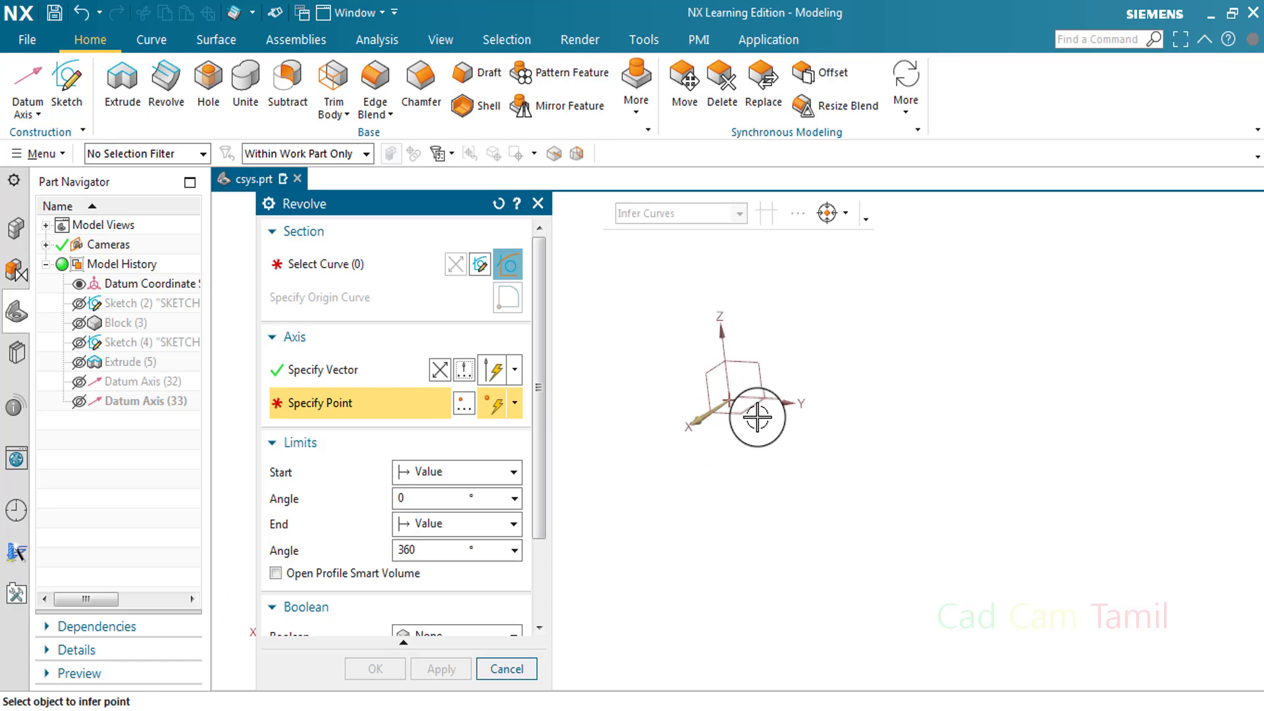
Reset the Revolve settings, infer a Y-axis vector, and change the vector type to Two Points
left_click(497, 201)
left_click(506, 382)
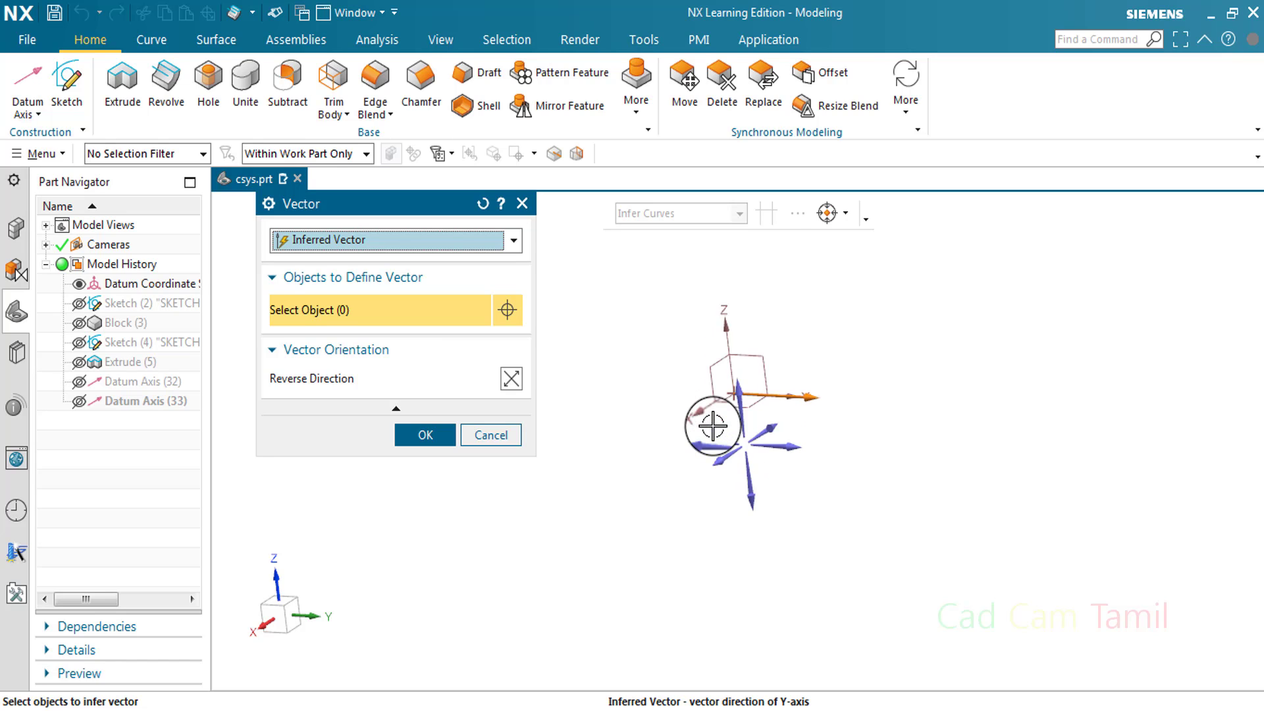
left_click_drag(712, 426, 754, 346)
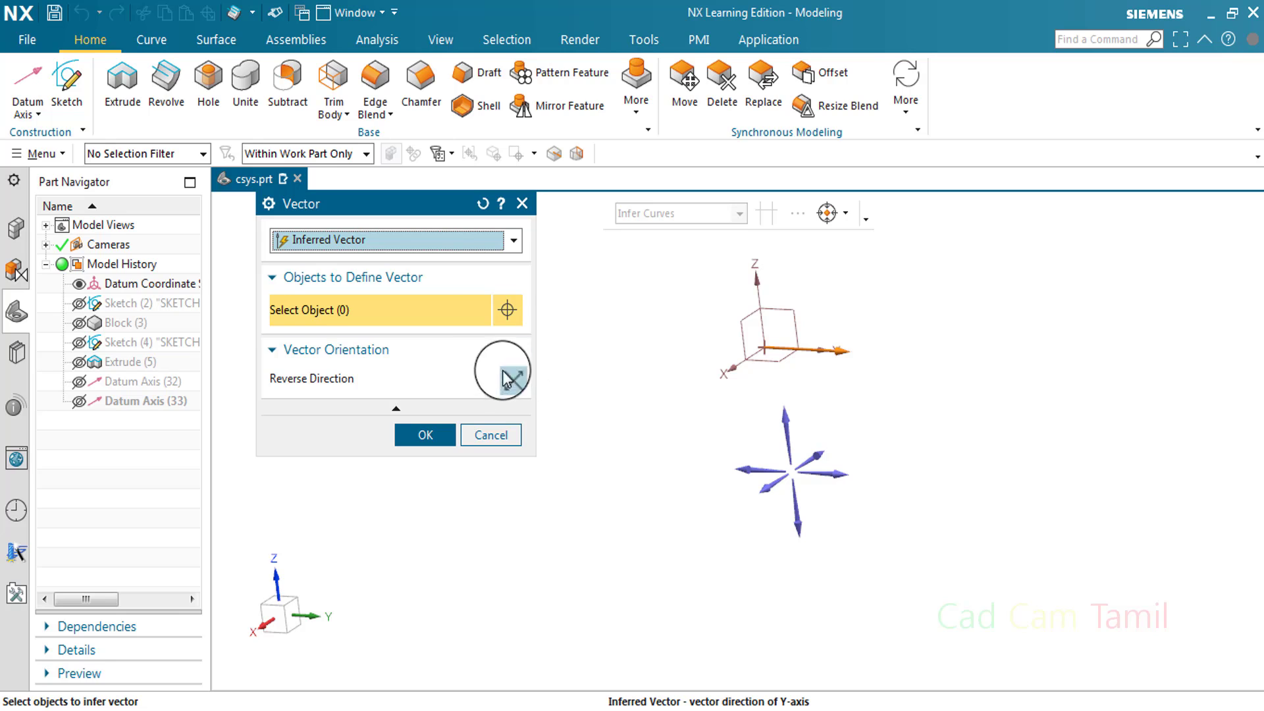
left_click(446, 249)
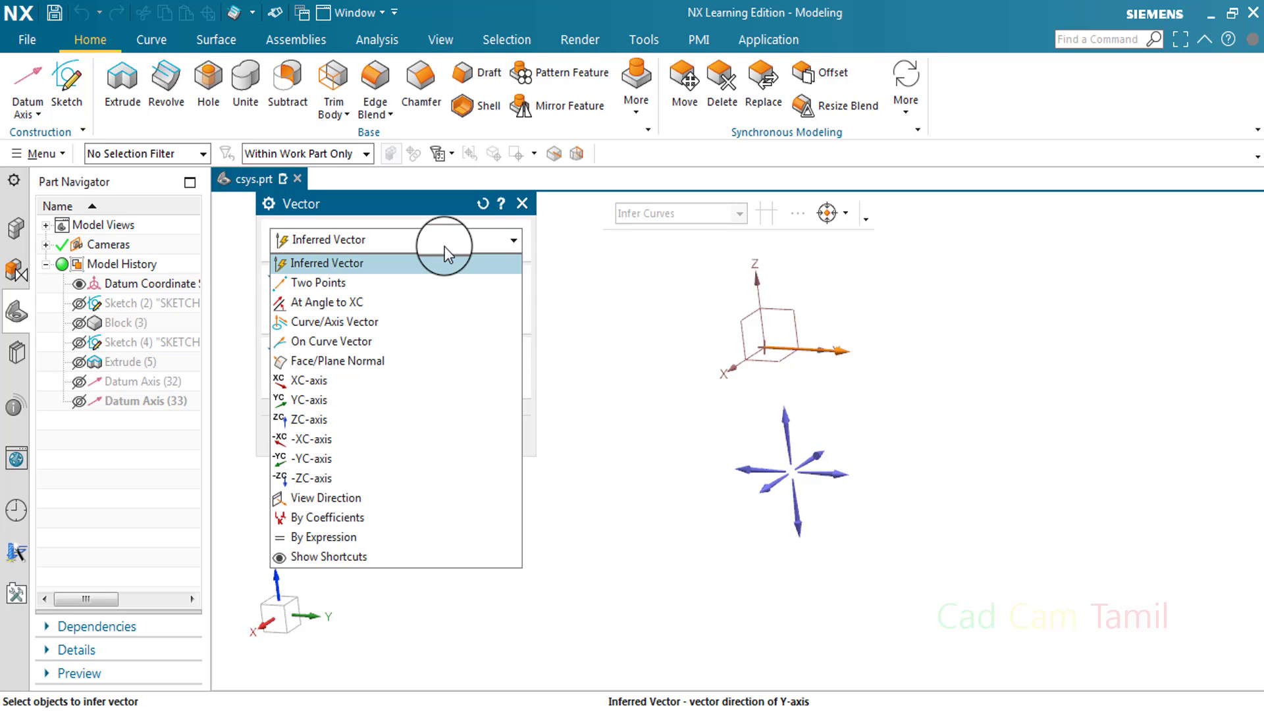
left_click(420, 286)
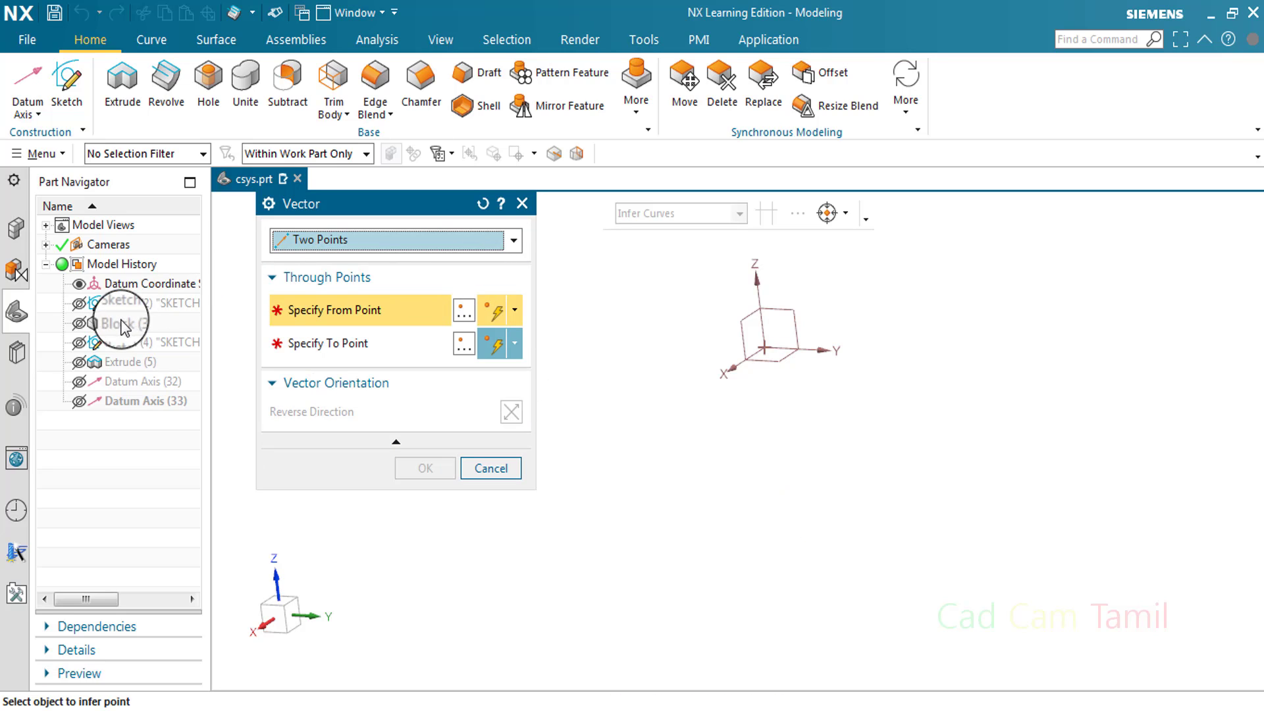
Show the block, Sketch (2) and Sketch (4) in the model
left_click(79, 323)
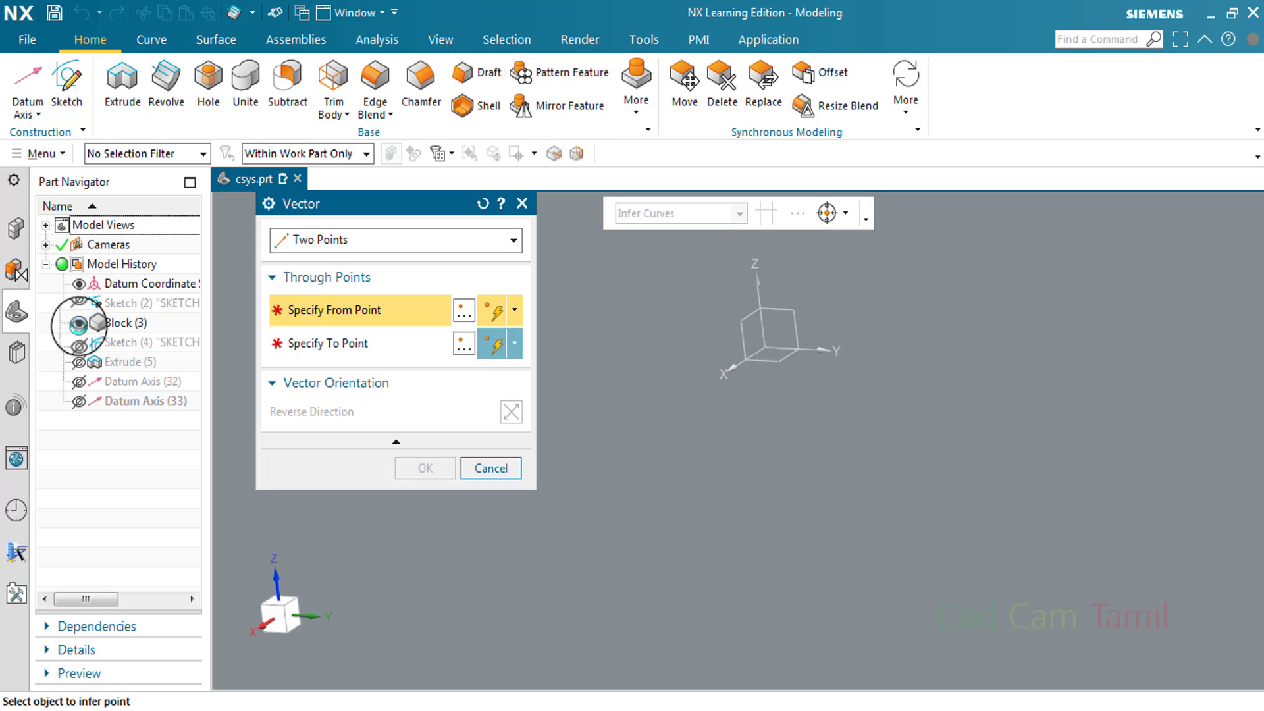
left_click(657, 382)
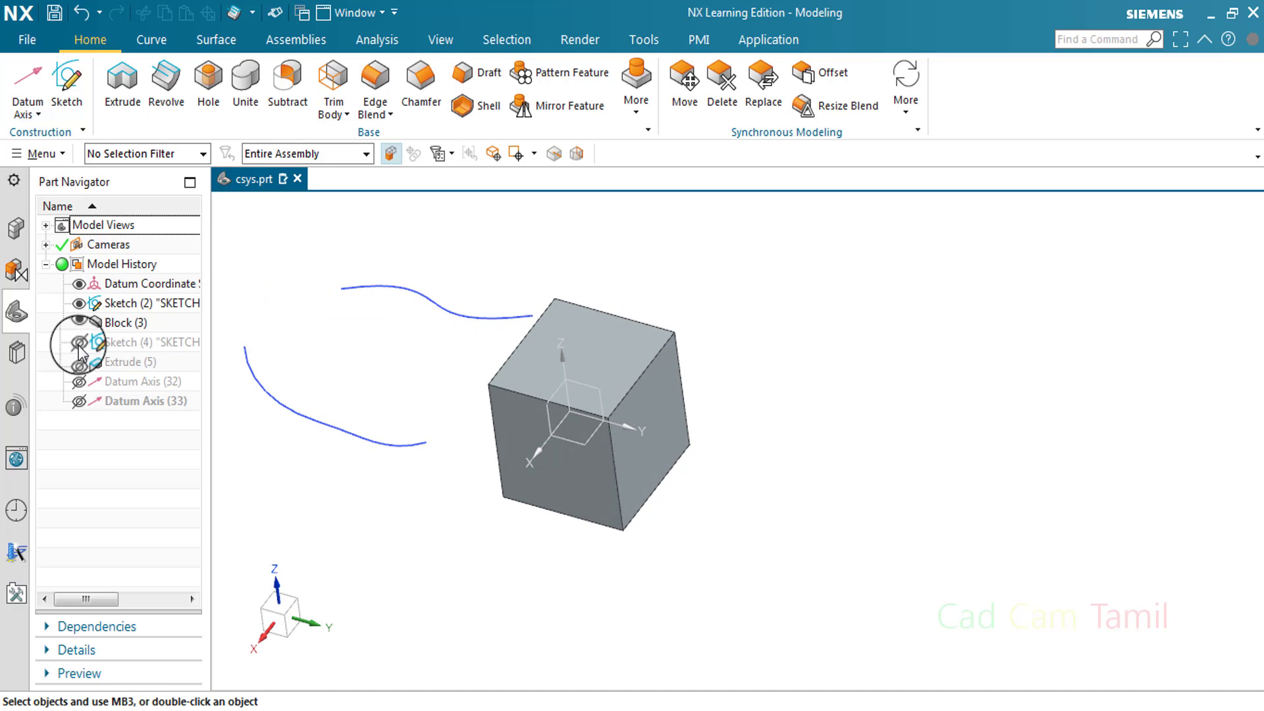
left_click(77, 343)
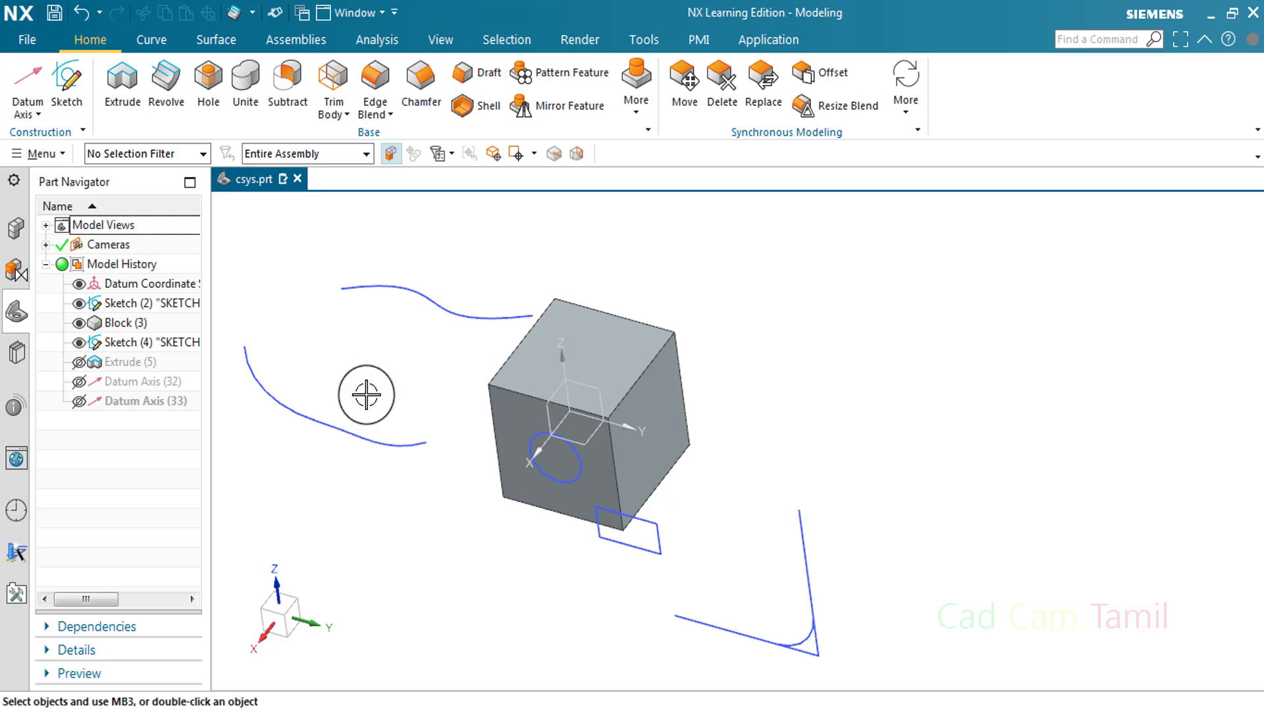
middle_click_drag(864, 440, 728, 389)
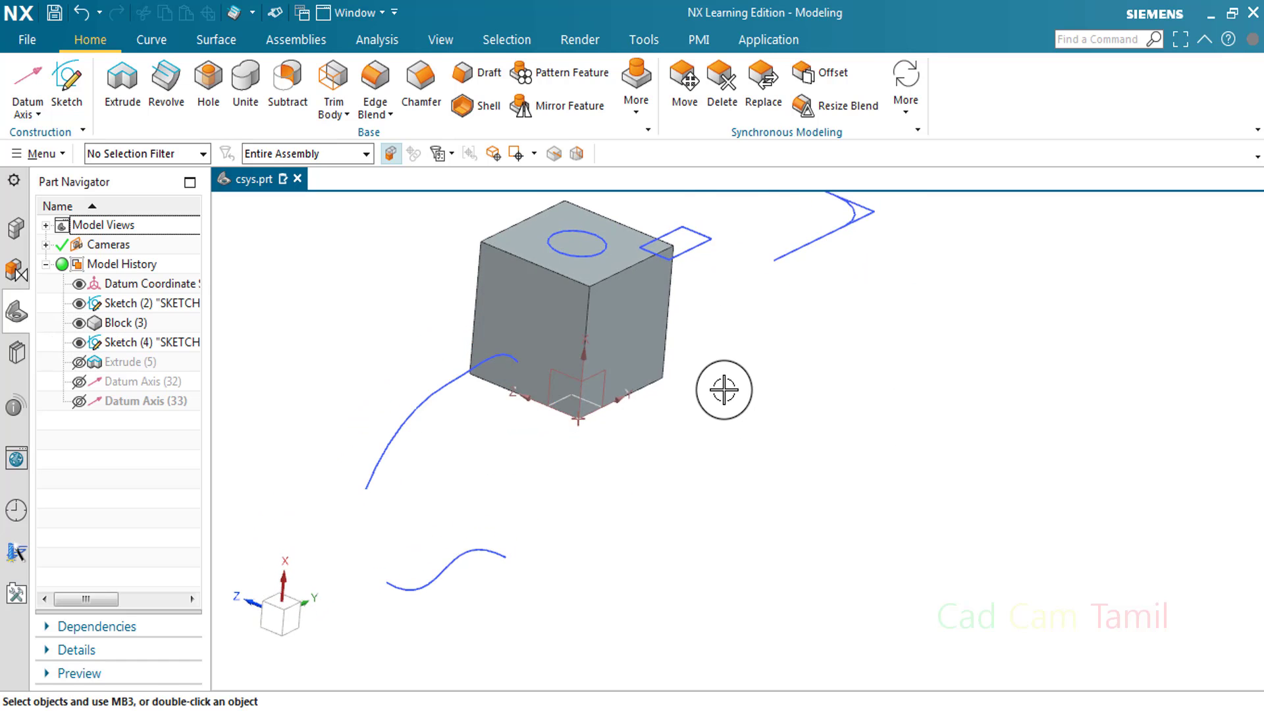
scroll(728, 389, "down", 3)
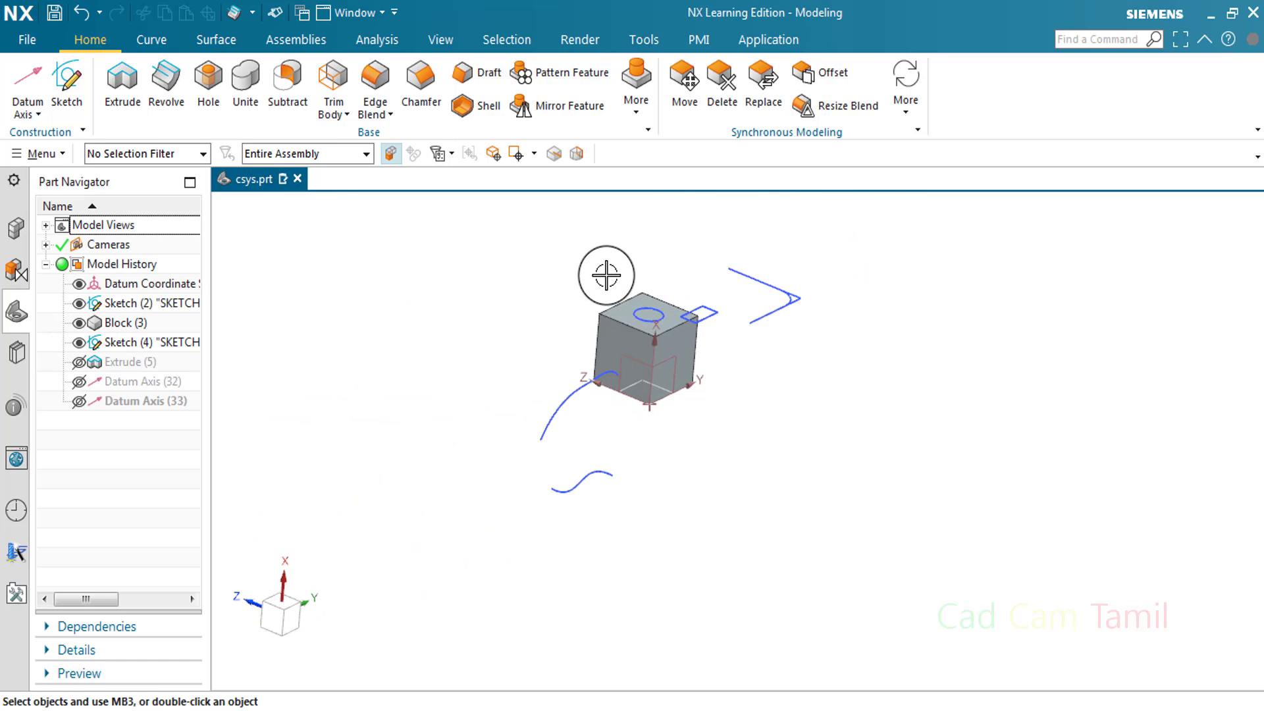
Start a Revolve and define a Two Points vector from the free end of the angled sketch line to its sharp corner
left_click(158, 88)
left_click(462, 372)
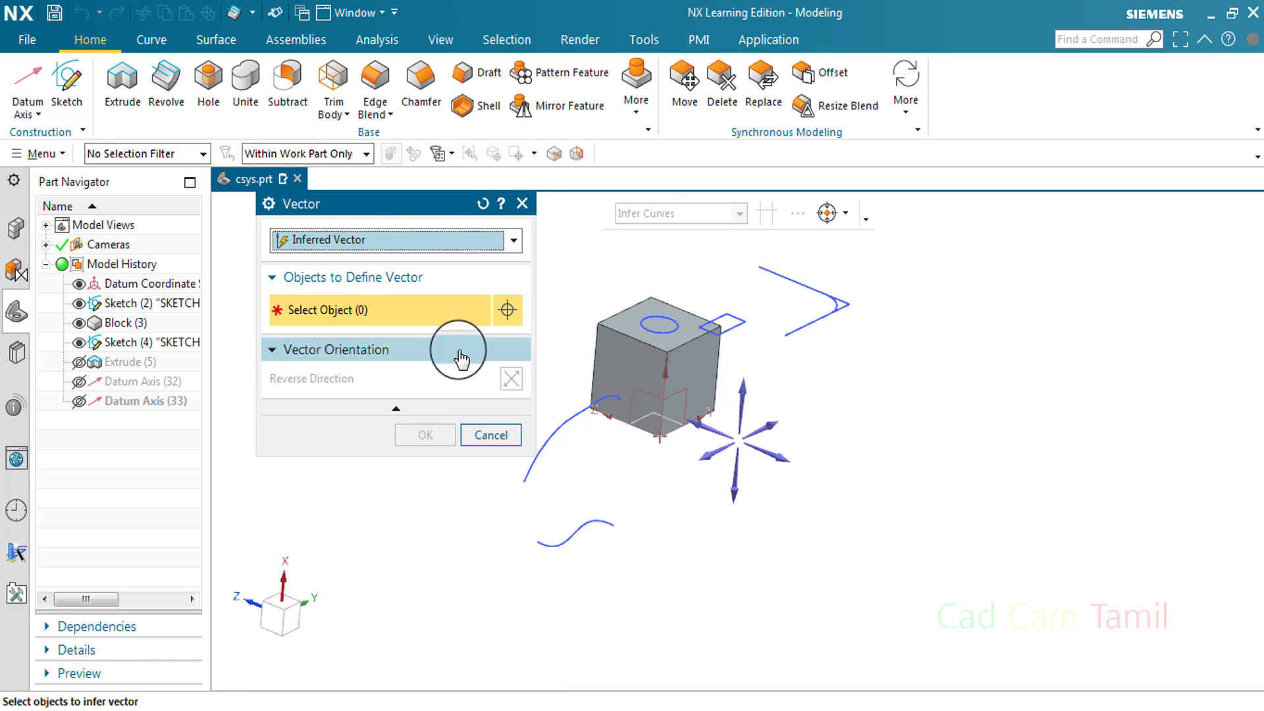
left_click(382, 239)
left_click(386, 281)
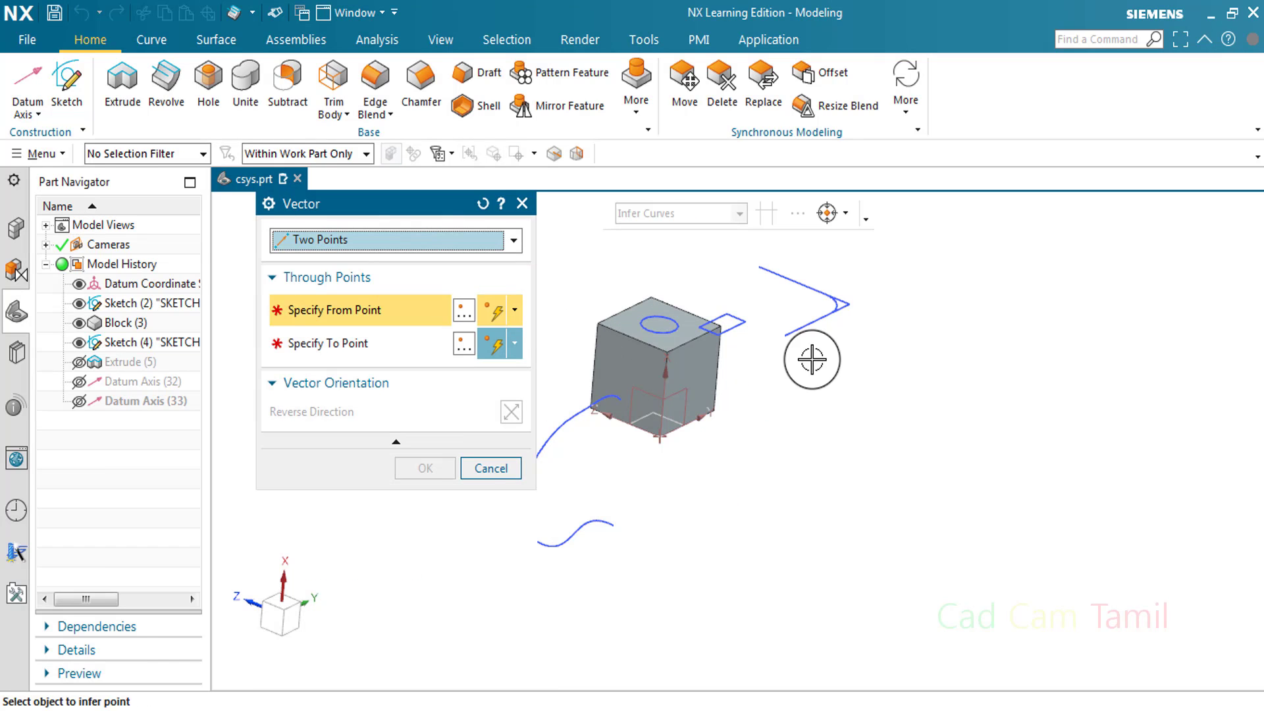
scroll(785, 335, "down", 4)
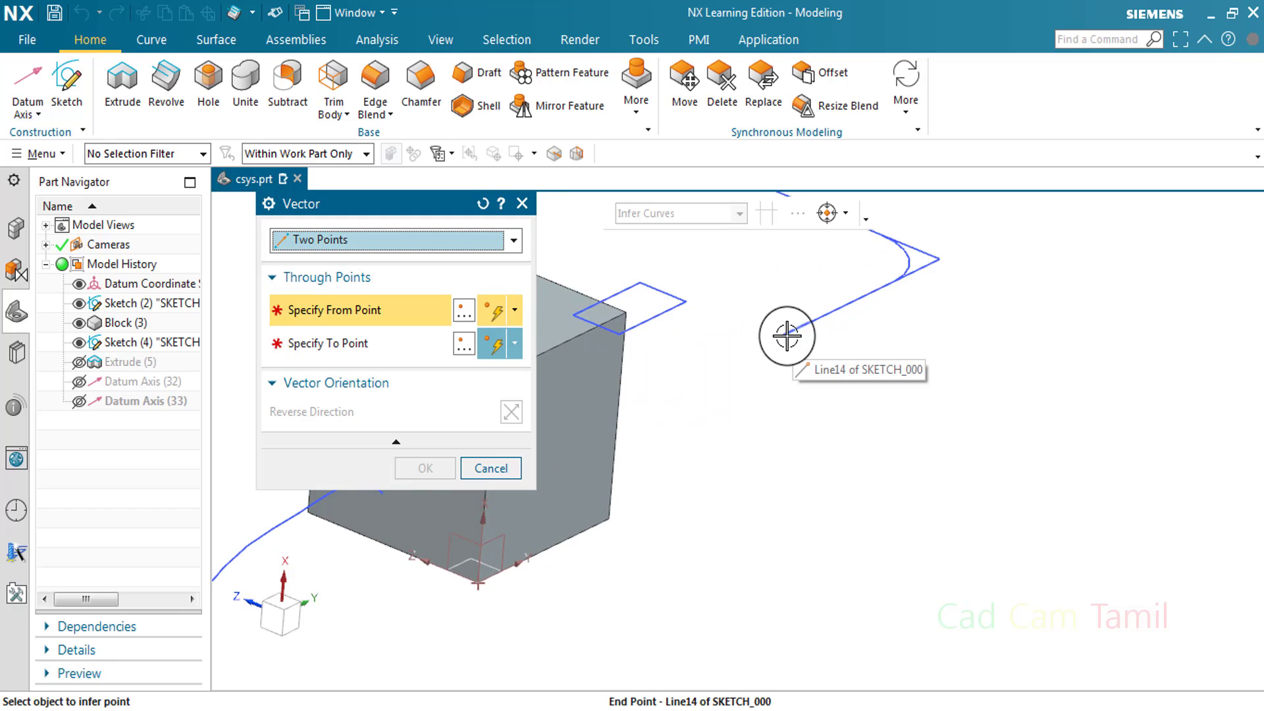
left_click(782, 333)
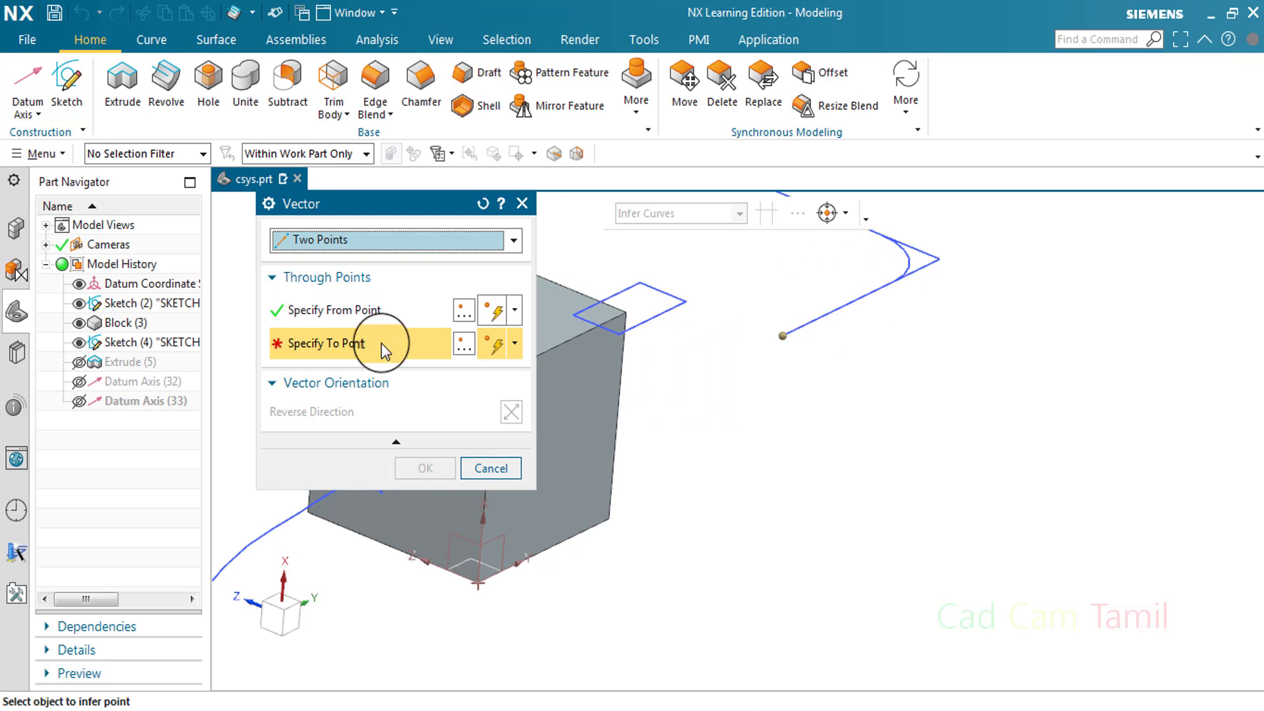
left_click(938, 259)
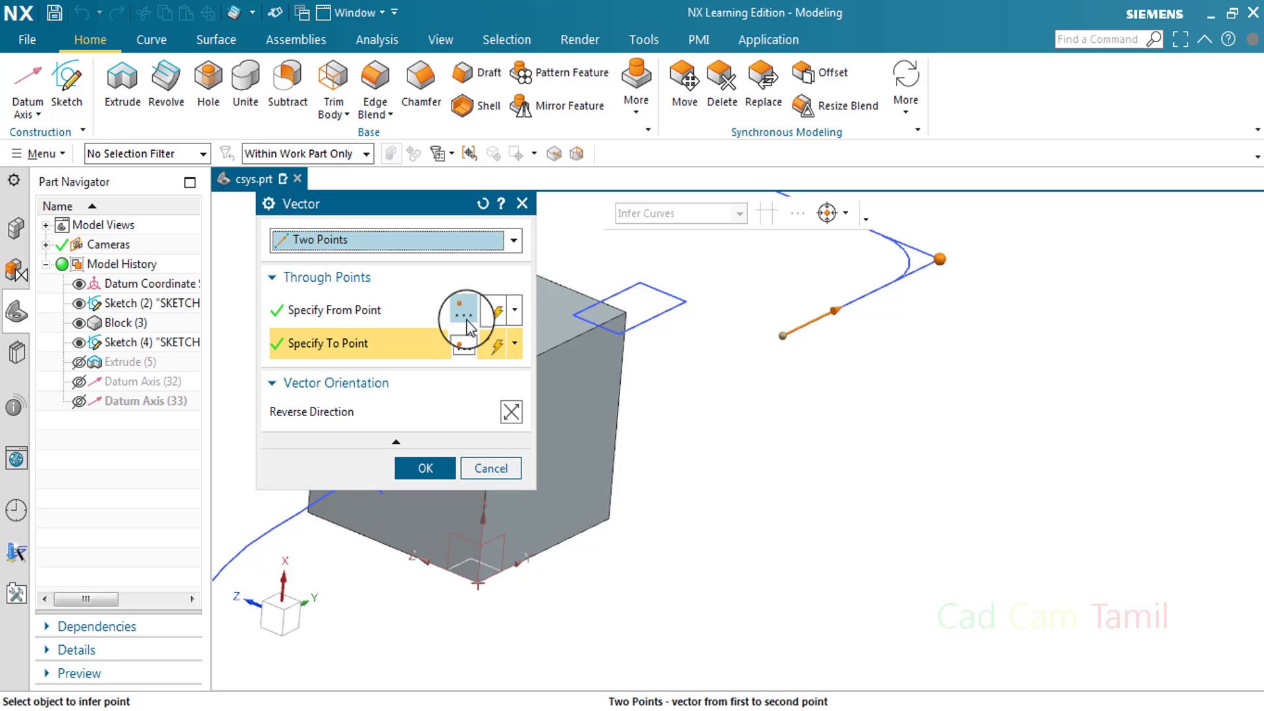
Examine the point types and the vector orientation settings available for the Two Points vector
left_click(512, 311)
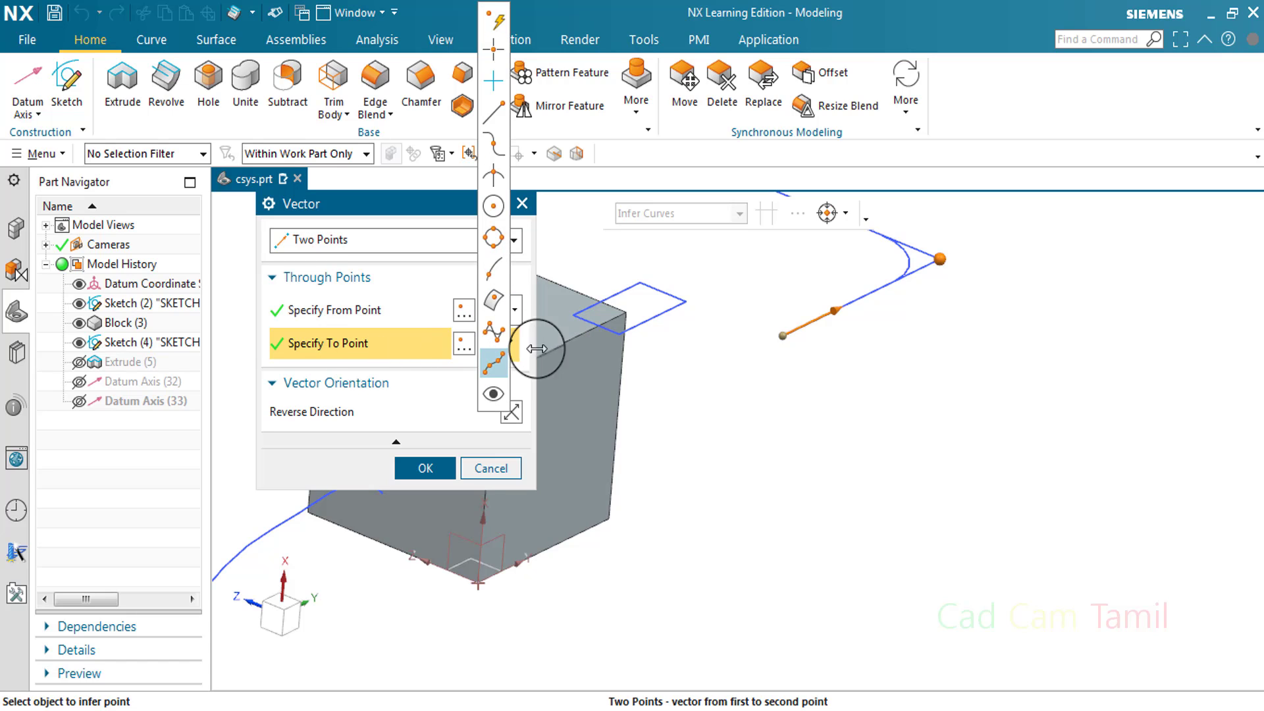
left_click(484, 414)
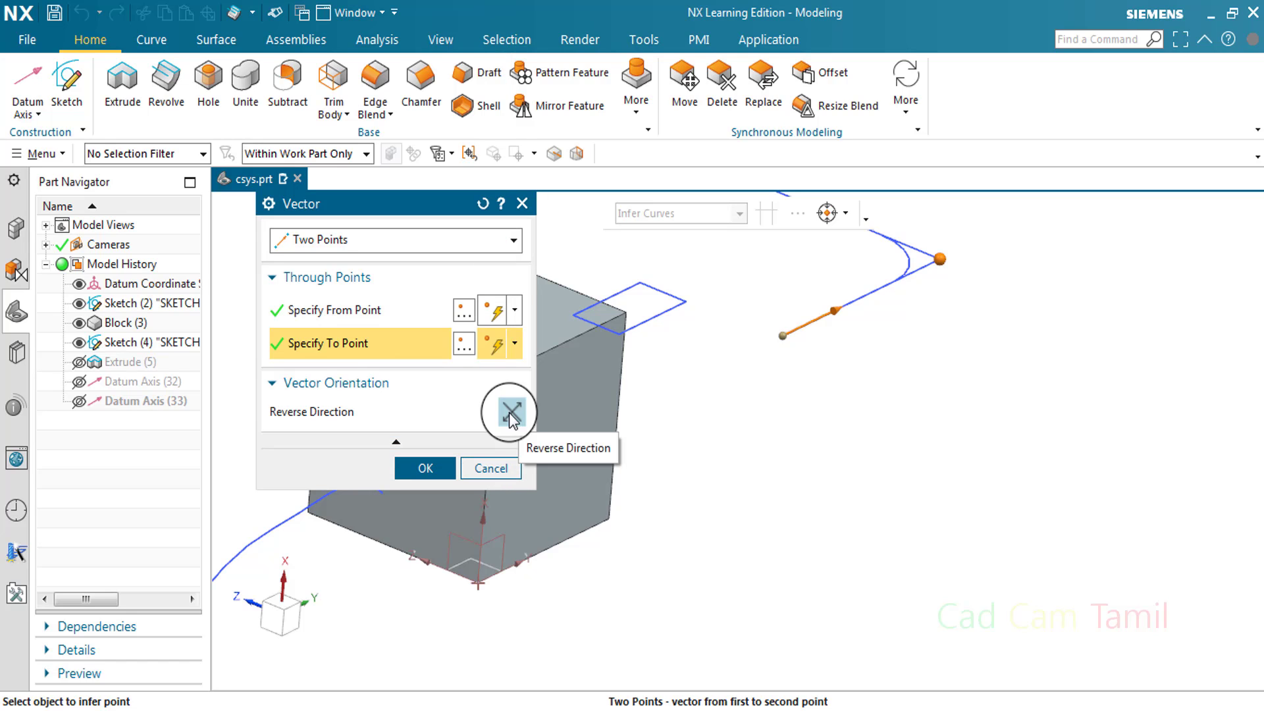
left_click(415, 284)
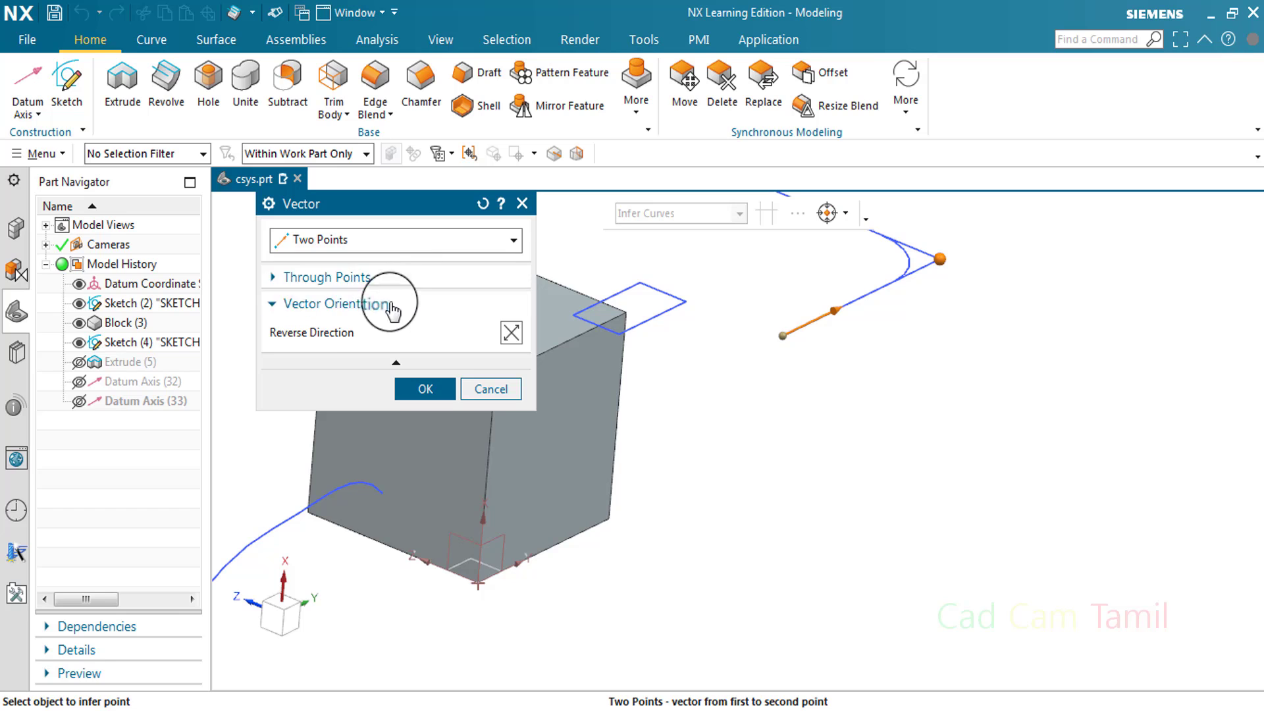
scroll(767, 386, "down", 2)
scroll(768, 388, "down", 3)
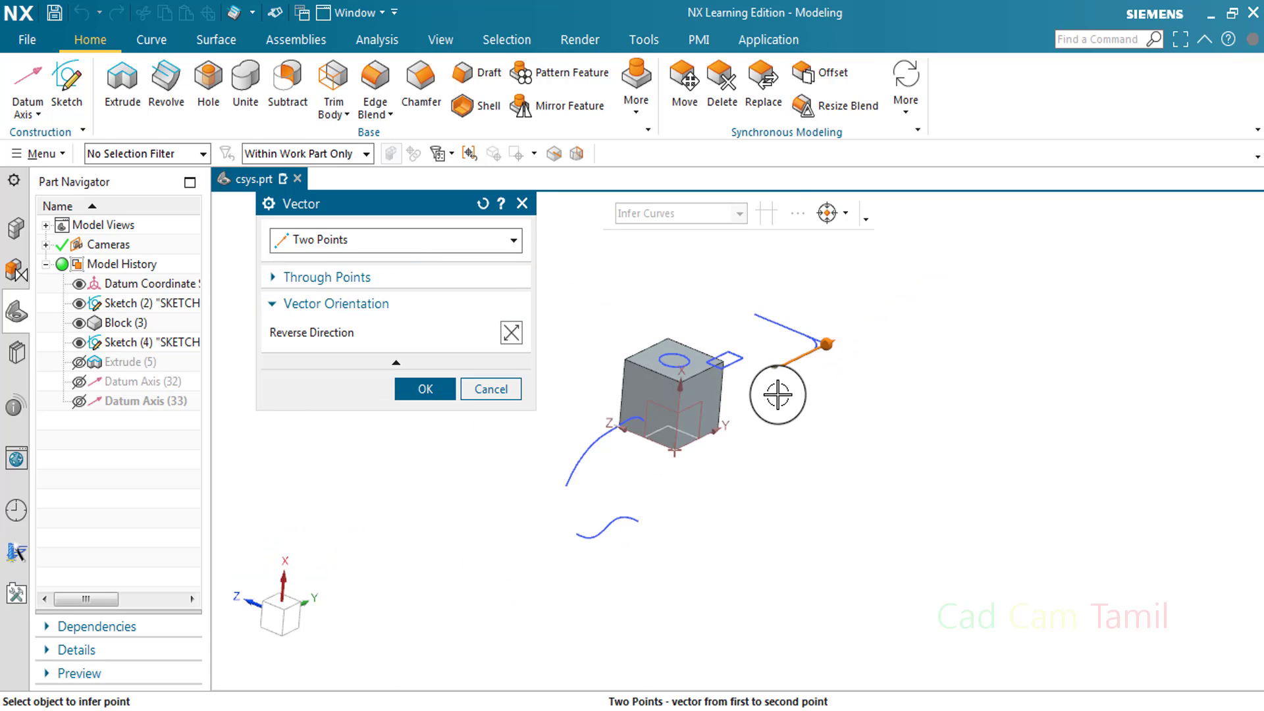
scroll(564, 366, "up", 3)
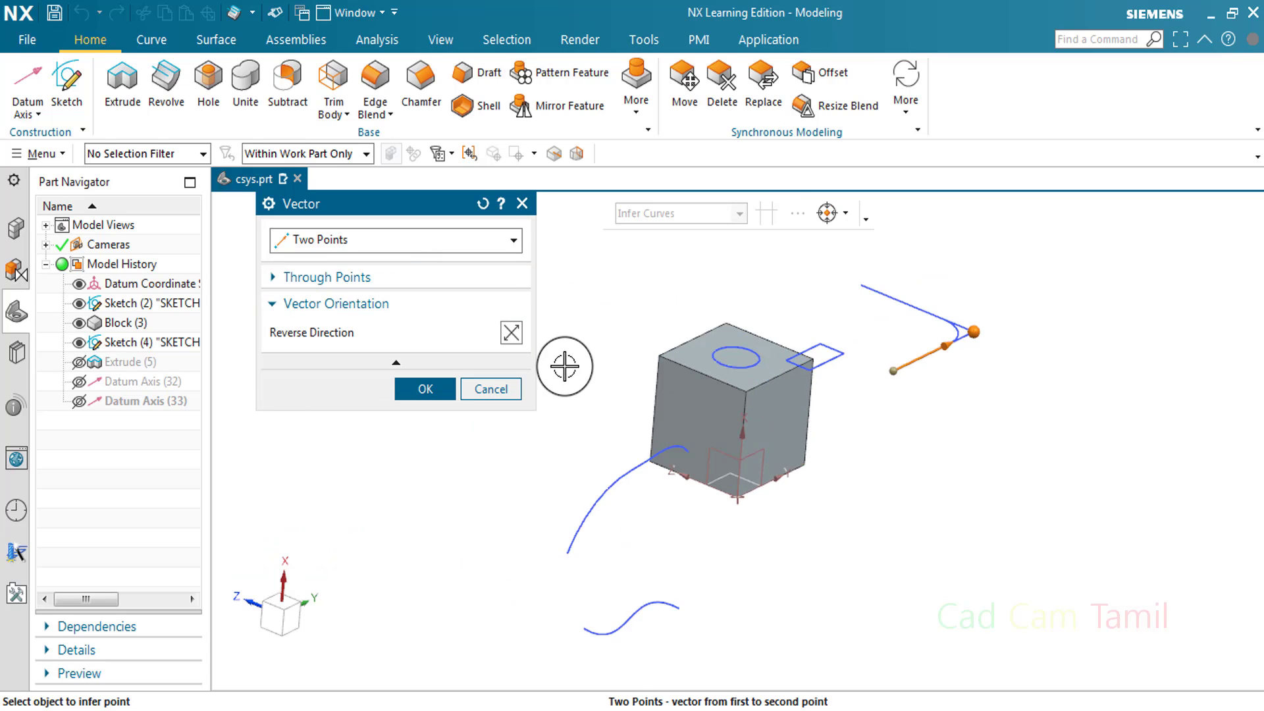
Reset the vector and define it with Two Points, from the block's front top corner to the diagonally opposite top corner
left_click(483, 201)
left_click(459, 242)
left_click(432, 282)
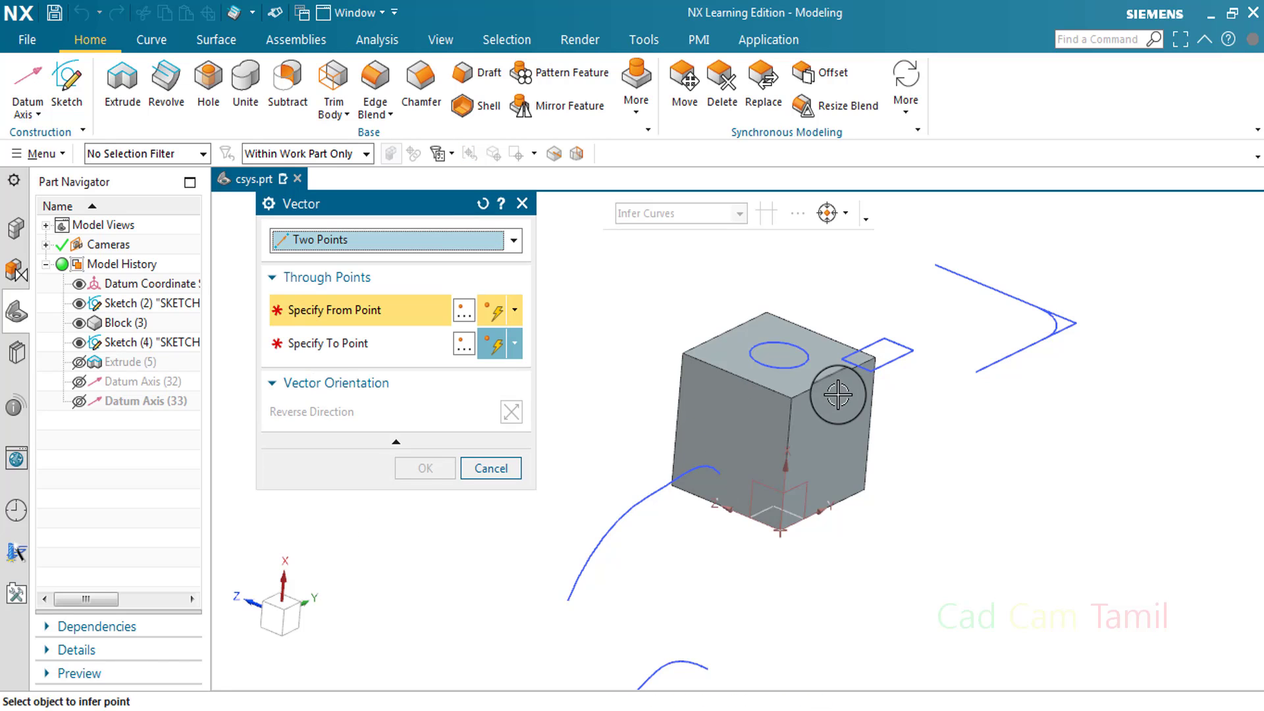
left_click(787, 427)
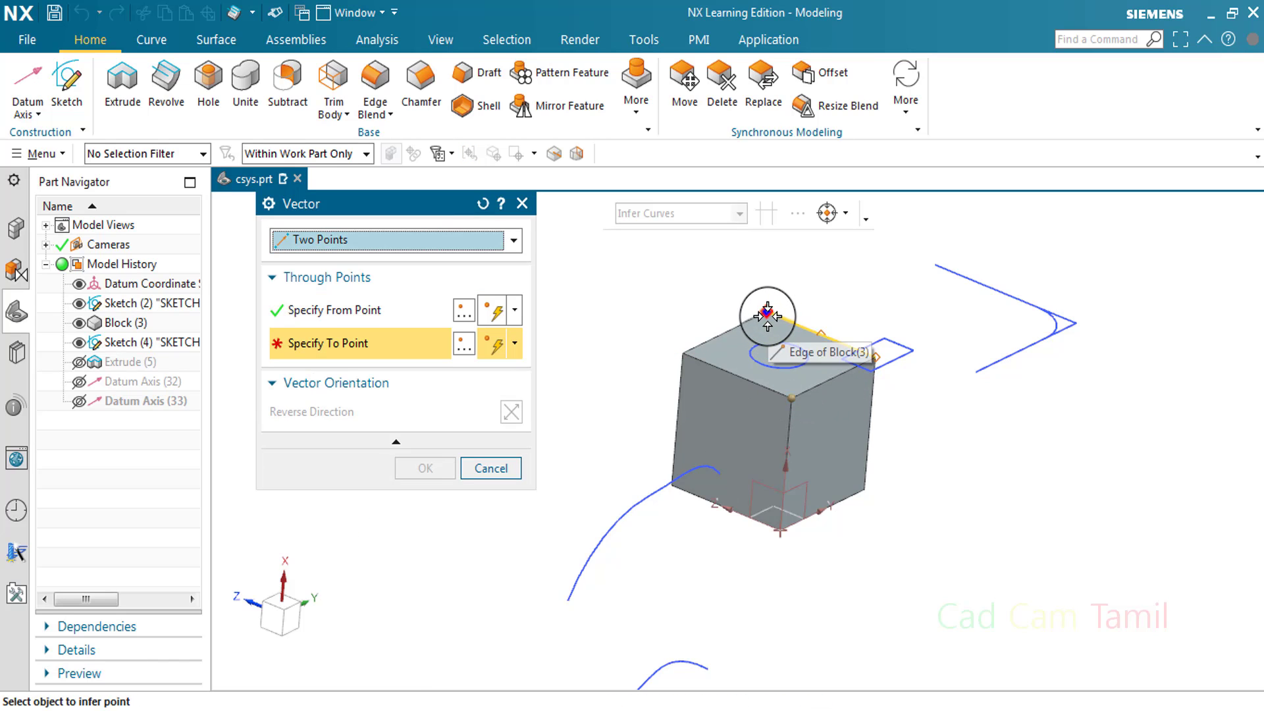
left_click(767, 316)
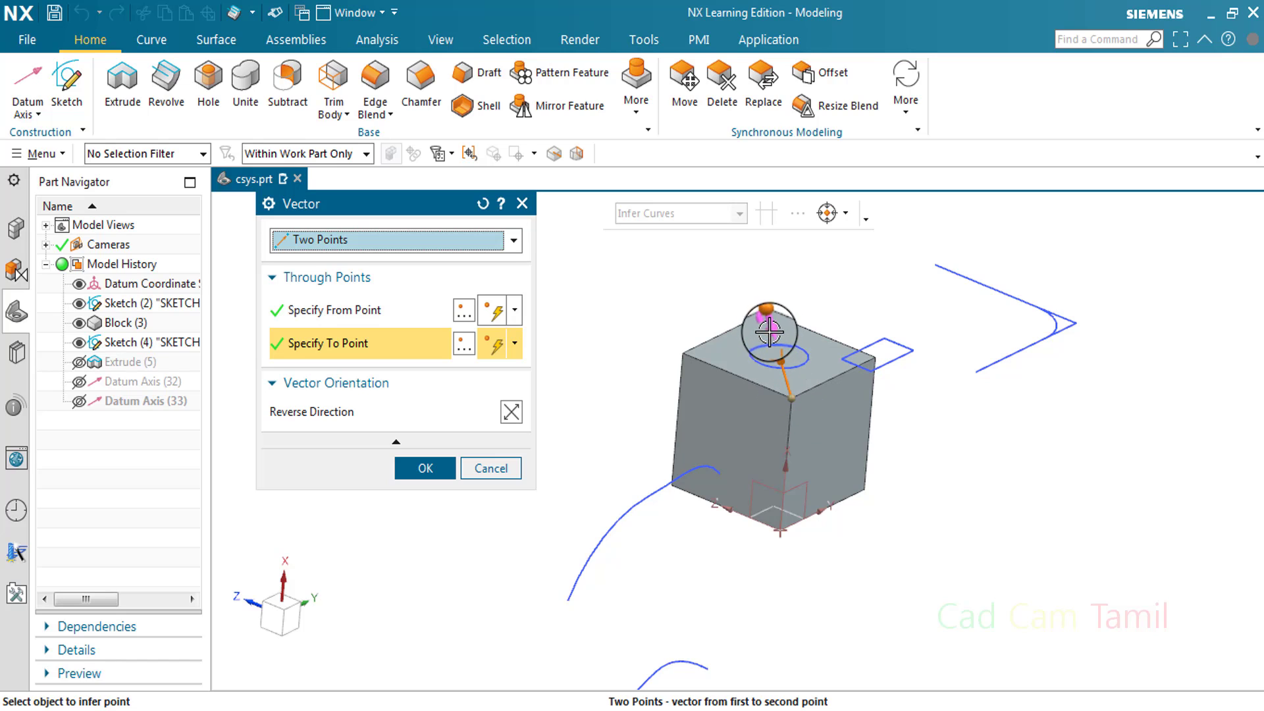
left_click(450, 466)
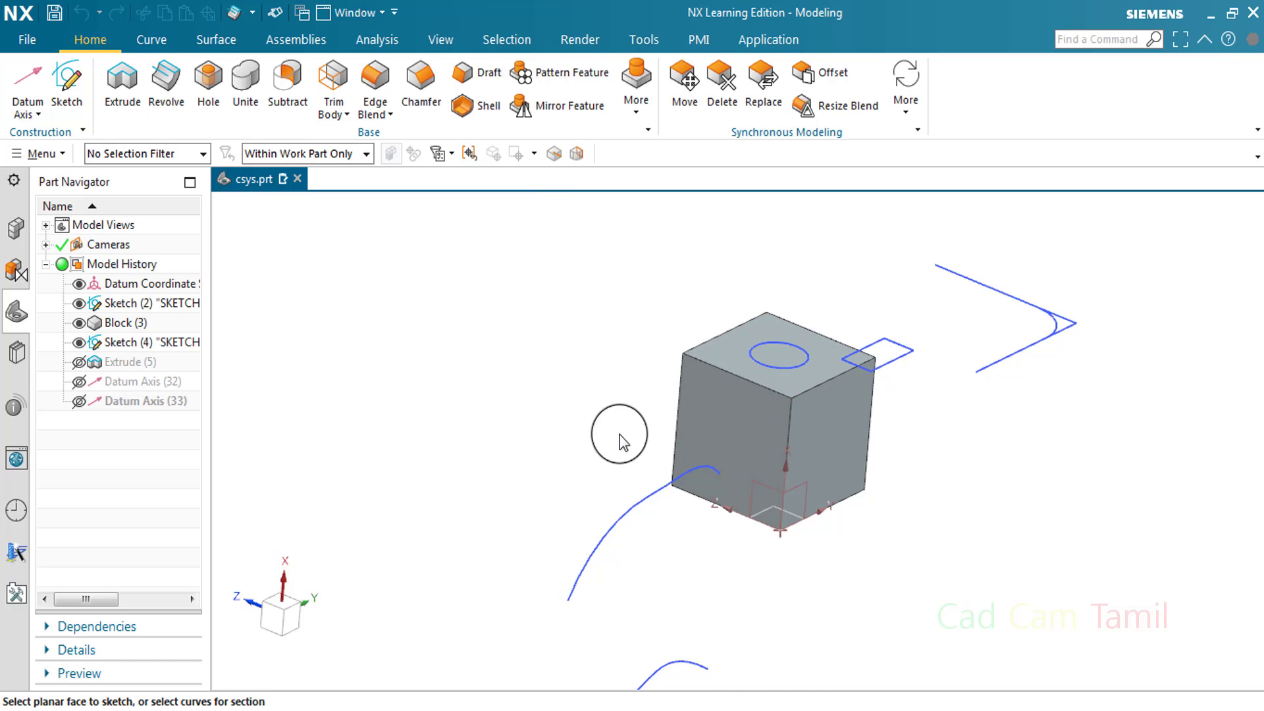
Reopen the Revolve axis vector, hide the block, and change the vector type to At Angle to XC
scroll(813, 394, "up", 3)
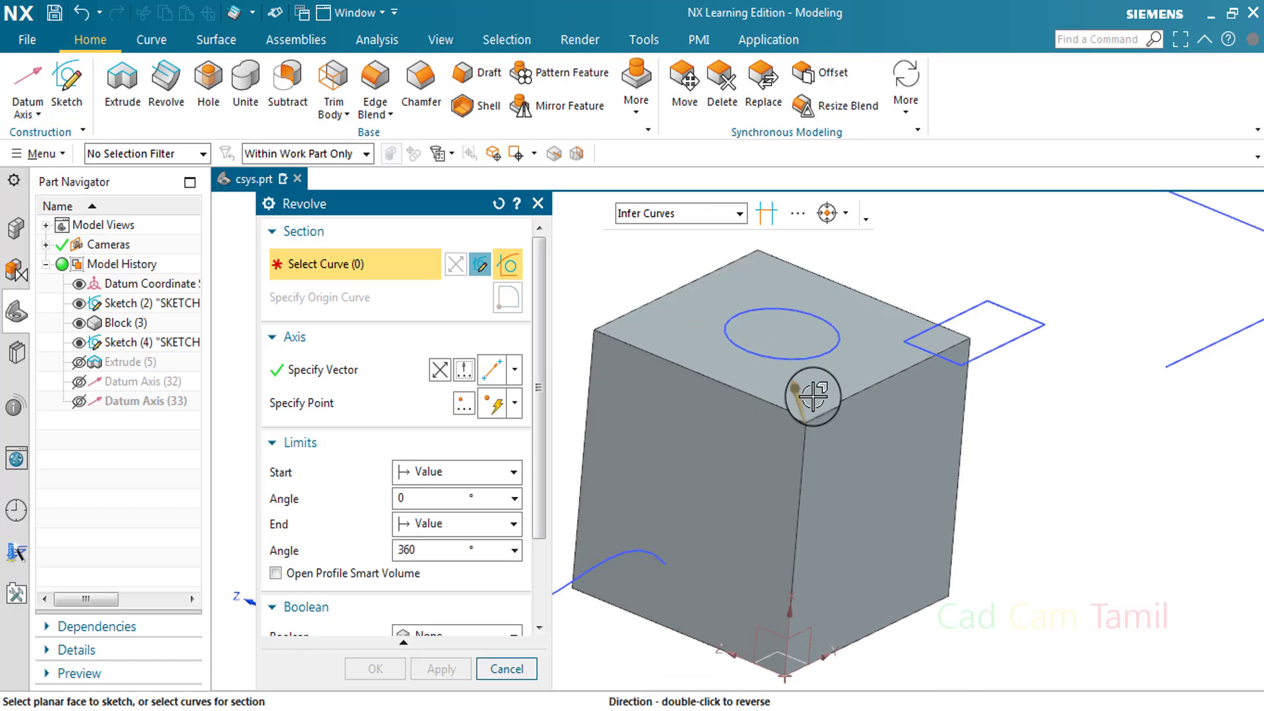
left_click(492, 369)
left_click(395, 240)
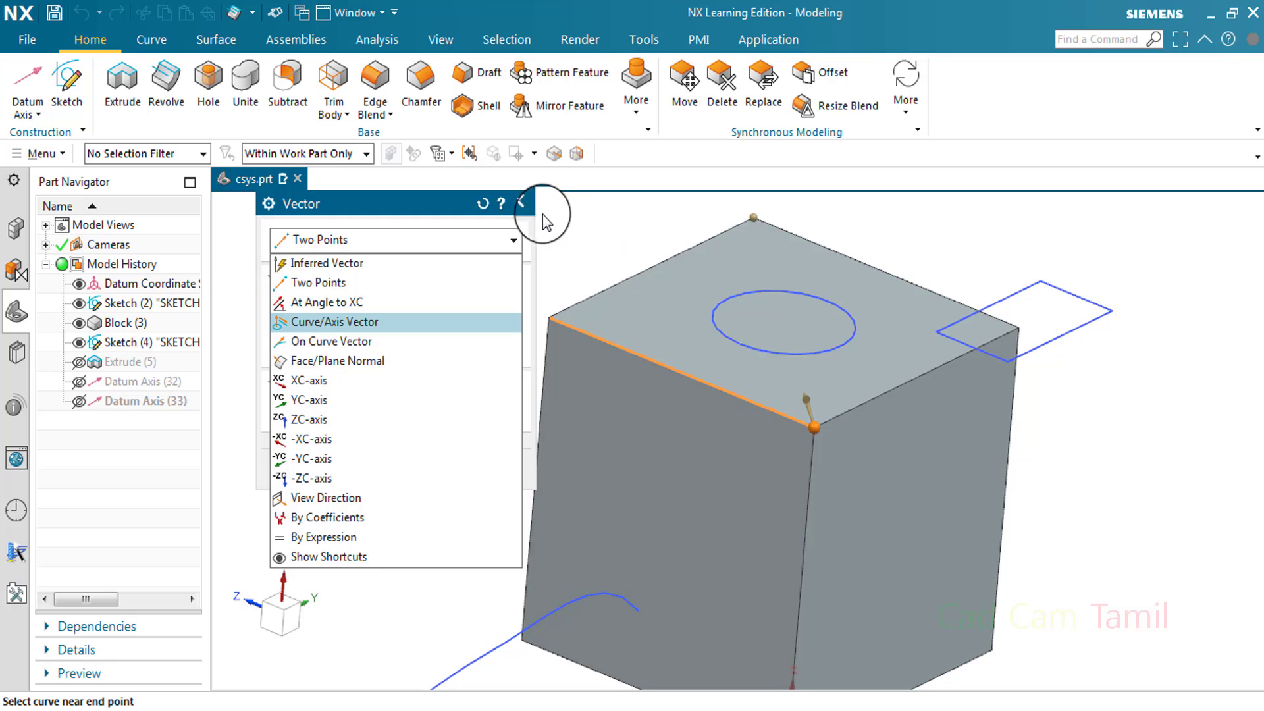
left_click(79, 322)
left_click(79, 323)
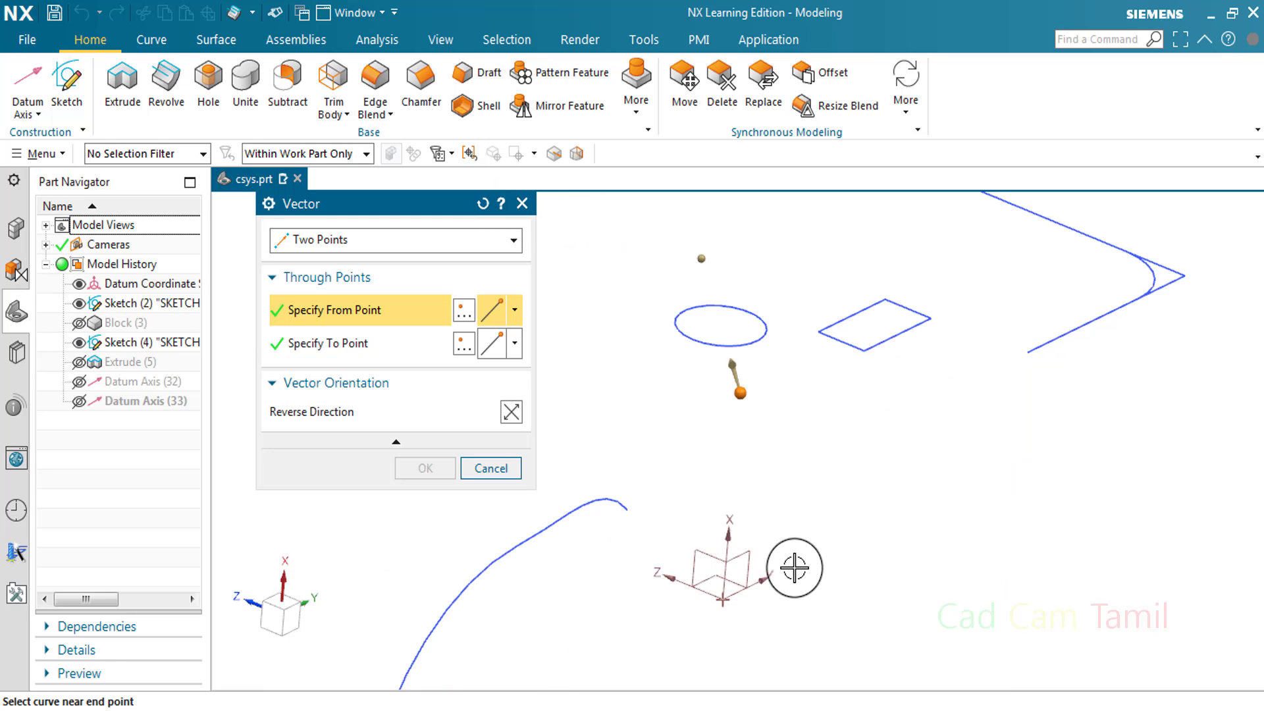
left_click(513, 240)
left_click(345, 300)
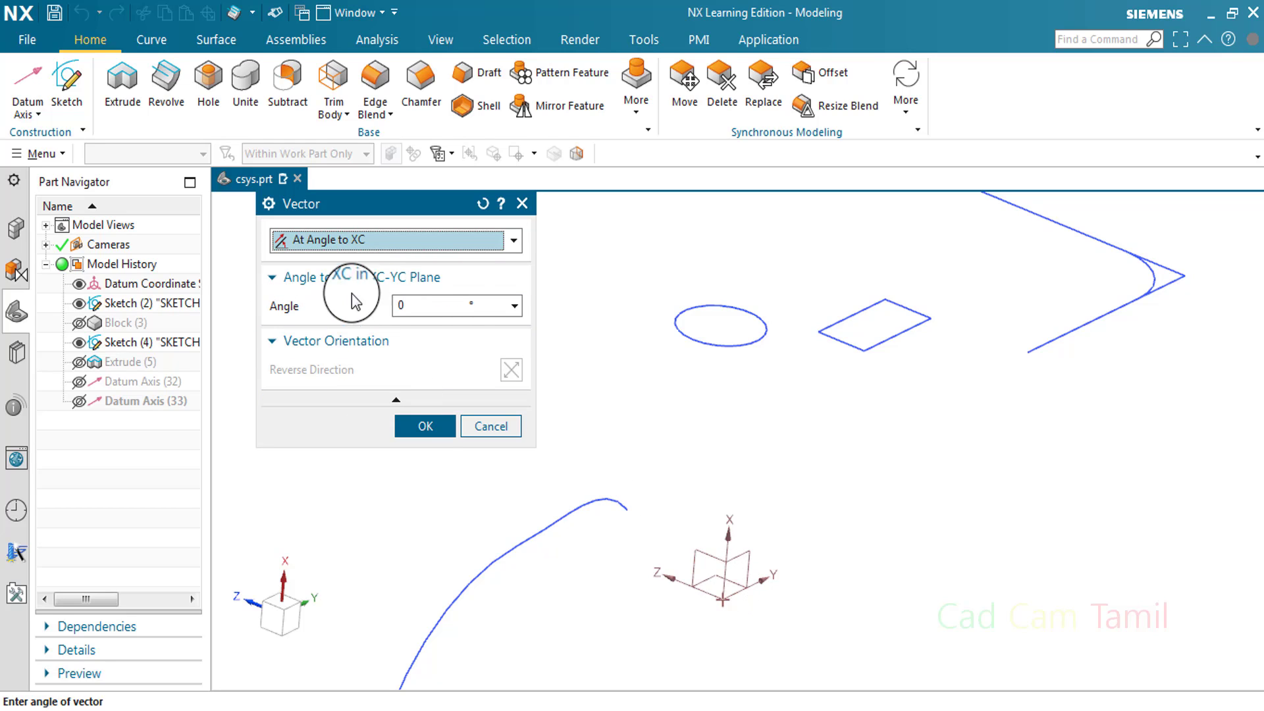
Set the At Angle to XC vector's angle to 45 degrees, accept it, and inspect its direction against the coordinate system
left_click(412, 307)
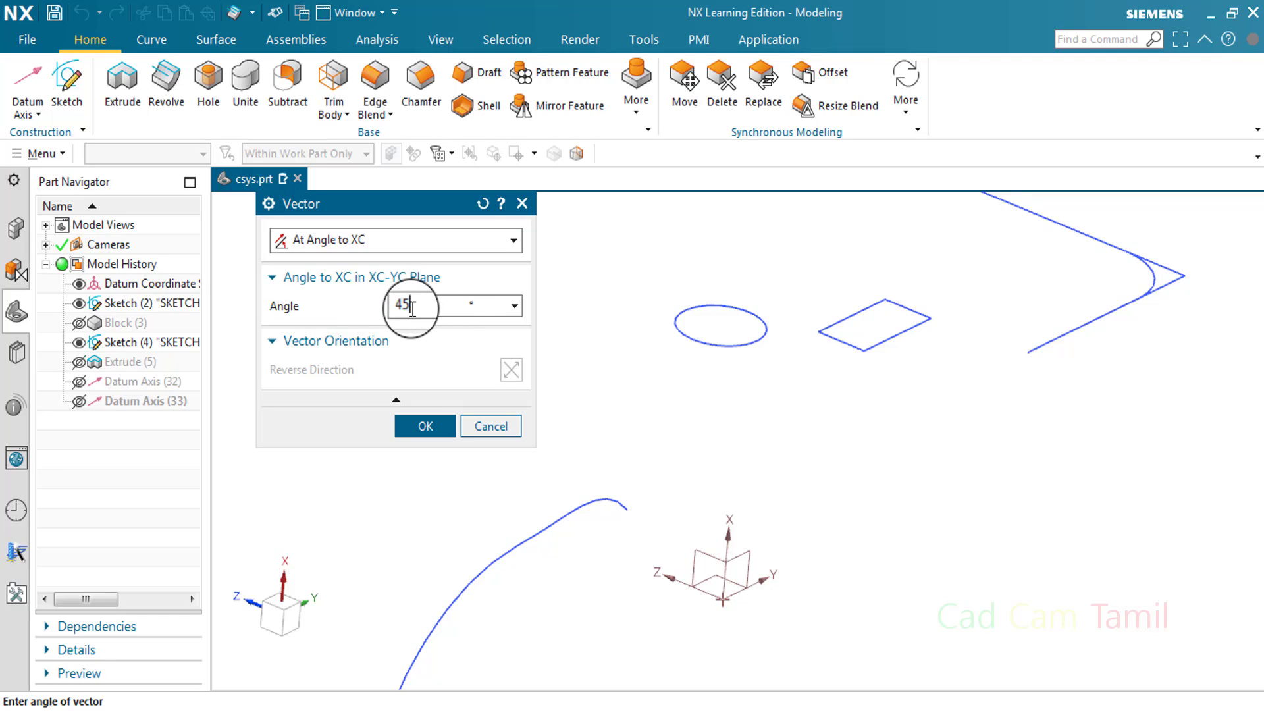
type("45")
left_click(431, 428)
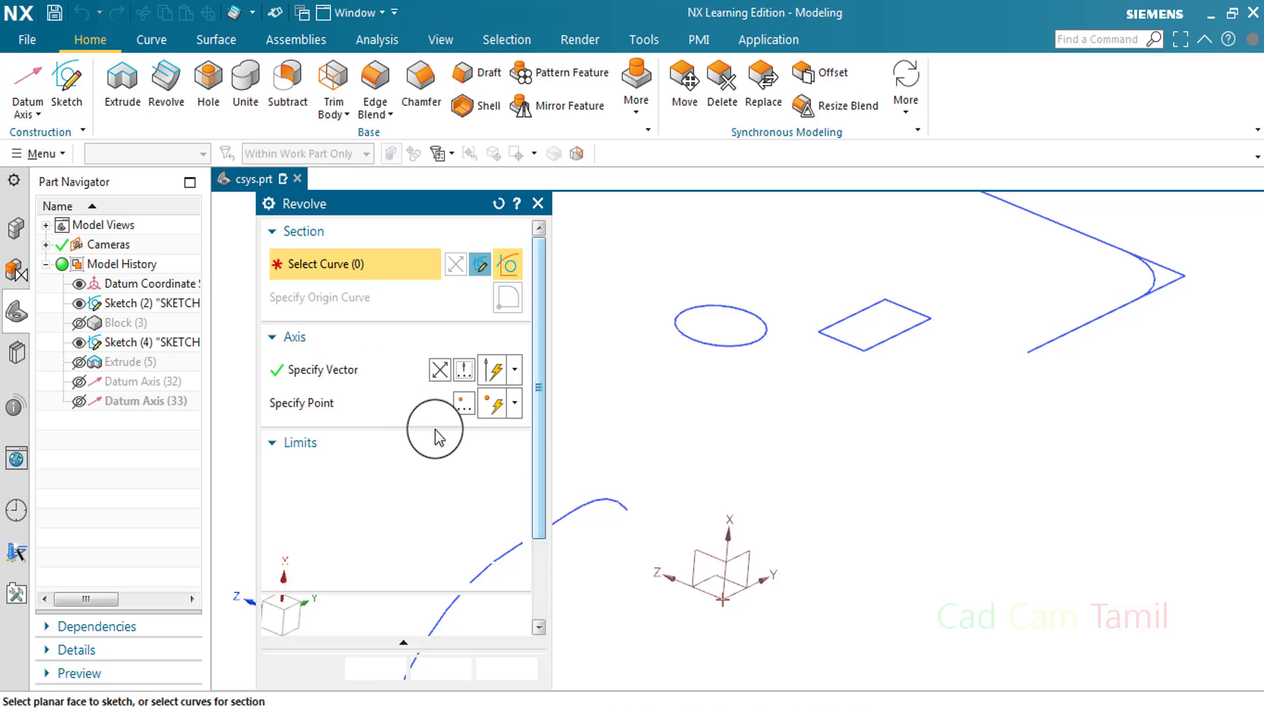
middle_click_drag(844, 568, 705, 358)
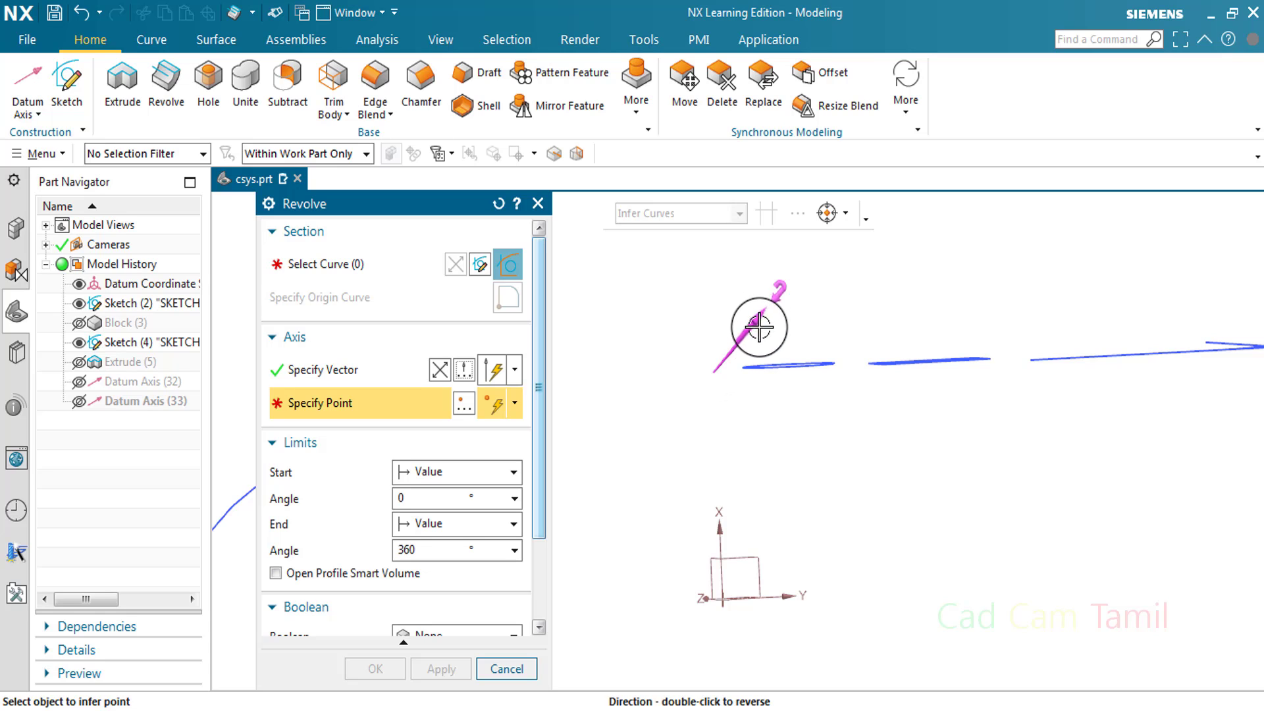
middle_click_drag(728, 598, 881, 599)
key("Escape")
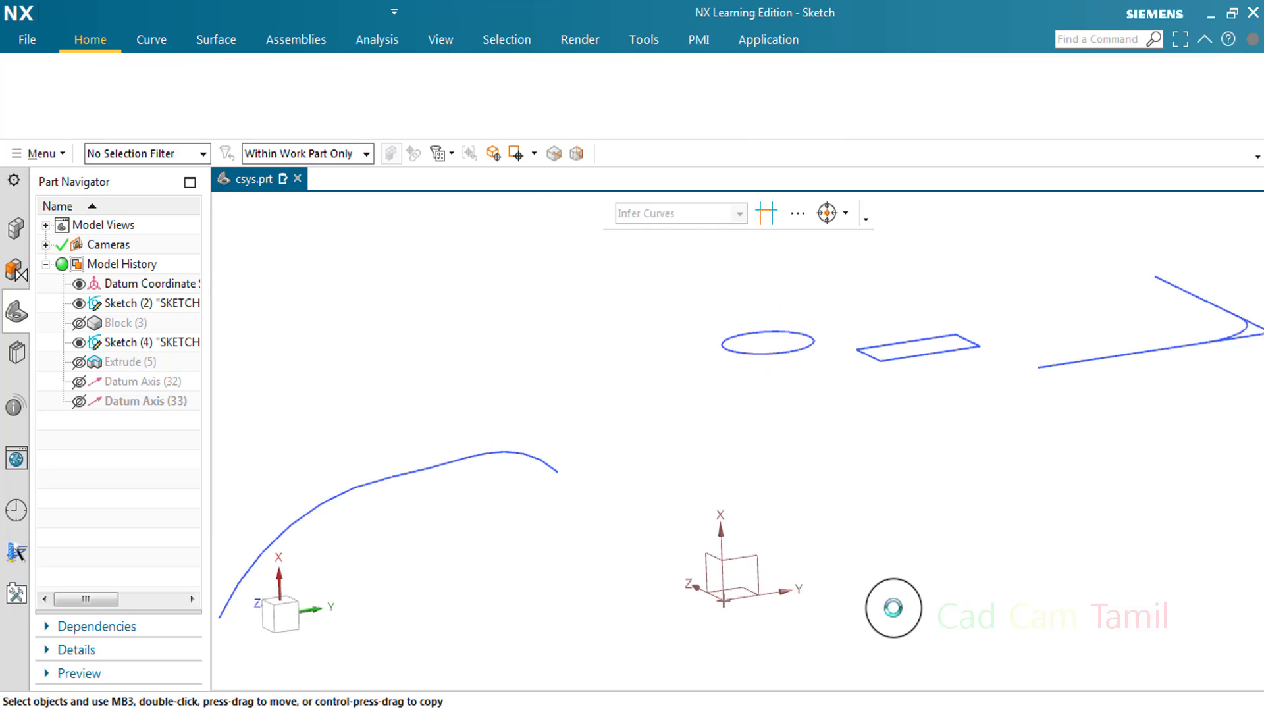
key("s")
middle_click(706, 579)
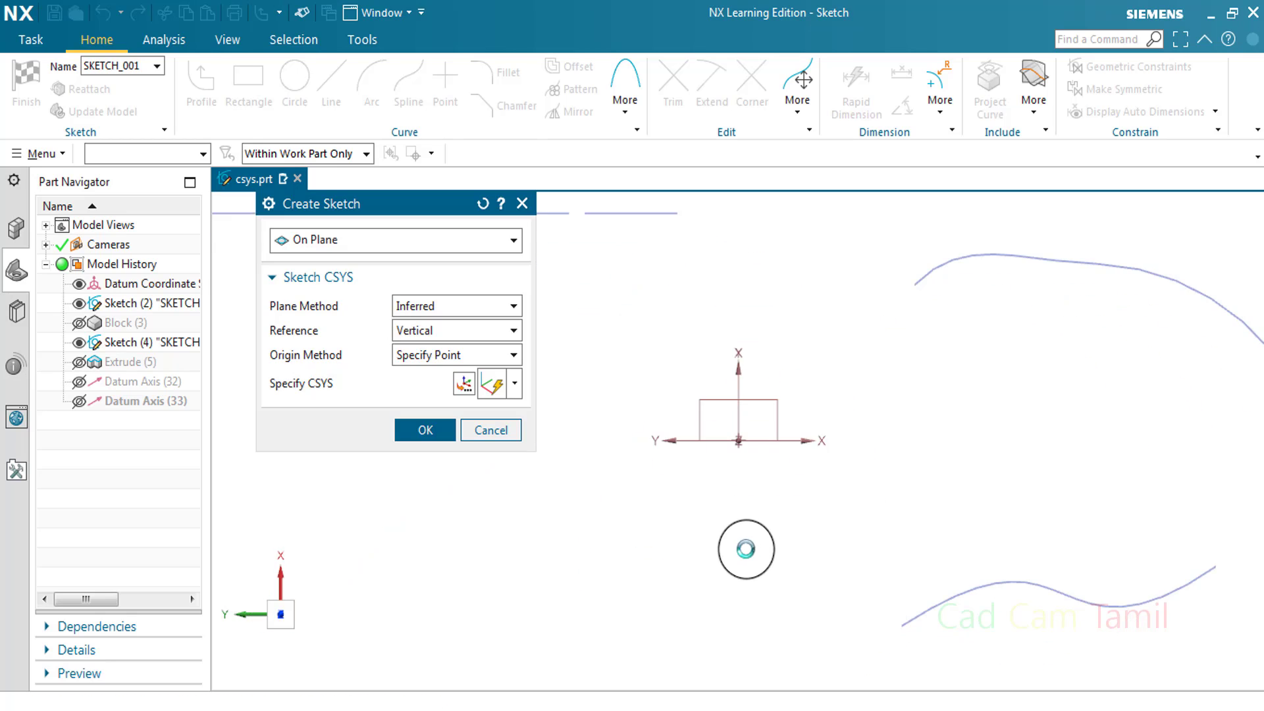
key("ctrl+q")
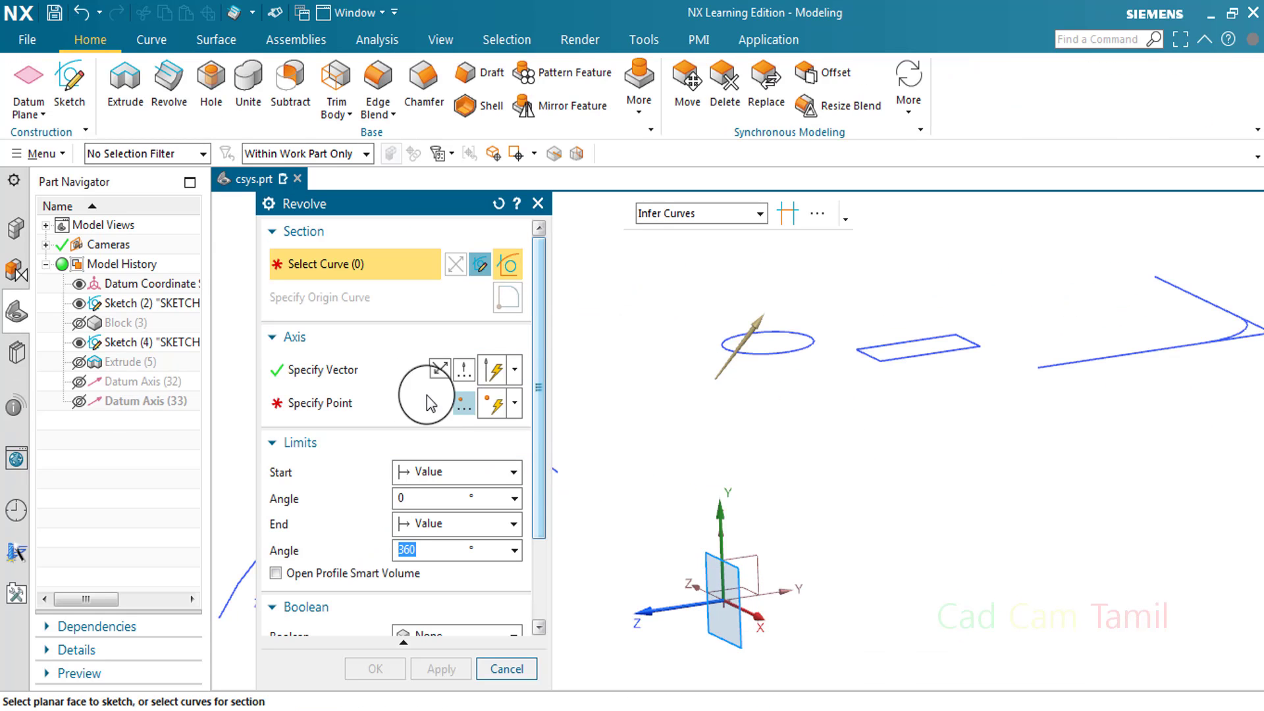
Redefine the Revolve axis as a Curve/Axis Vector taken from the sketch circle
left_click(462, 369)
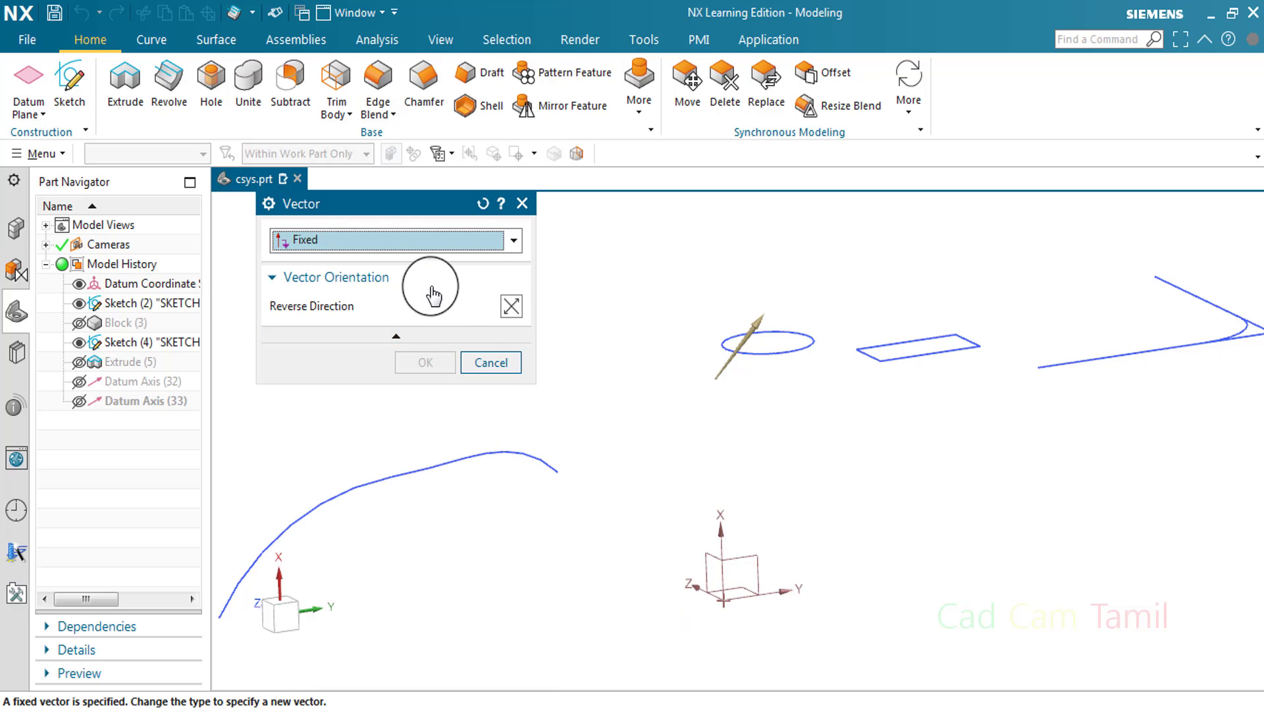
left_click(421, 240)
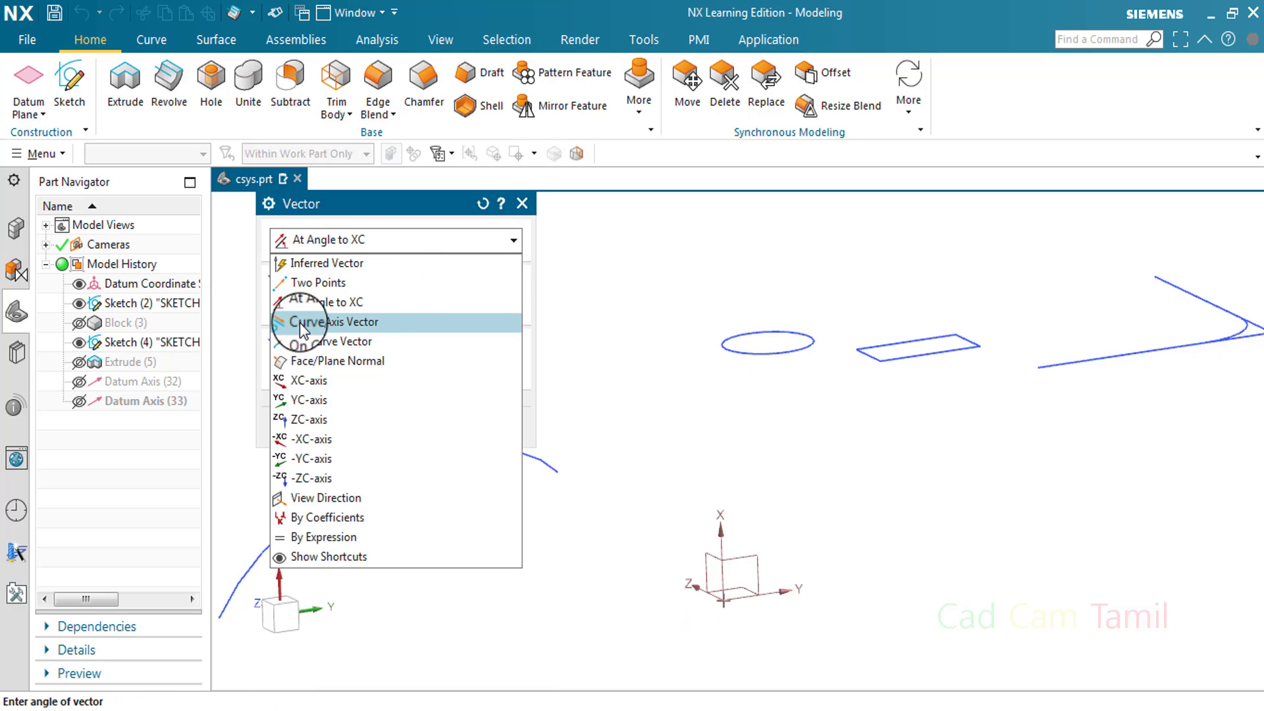
left_click(383, 321)
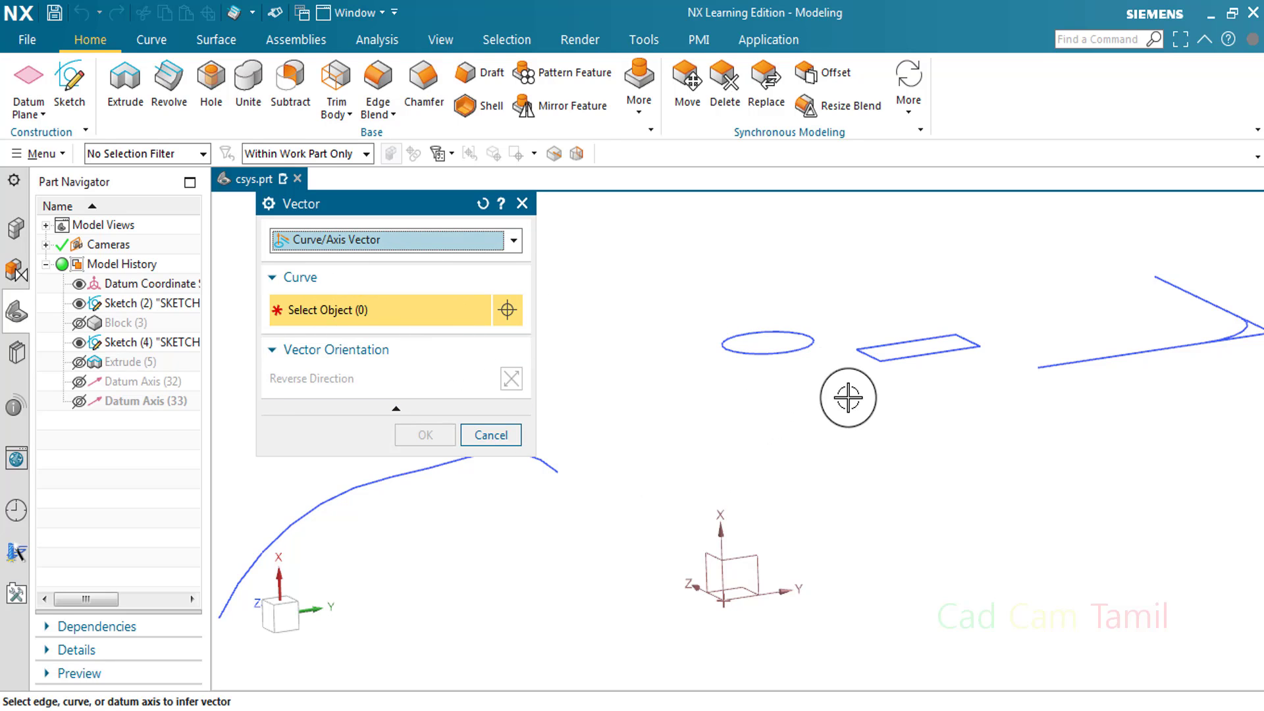
left_click(806, 349)
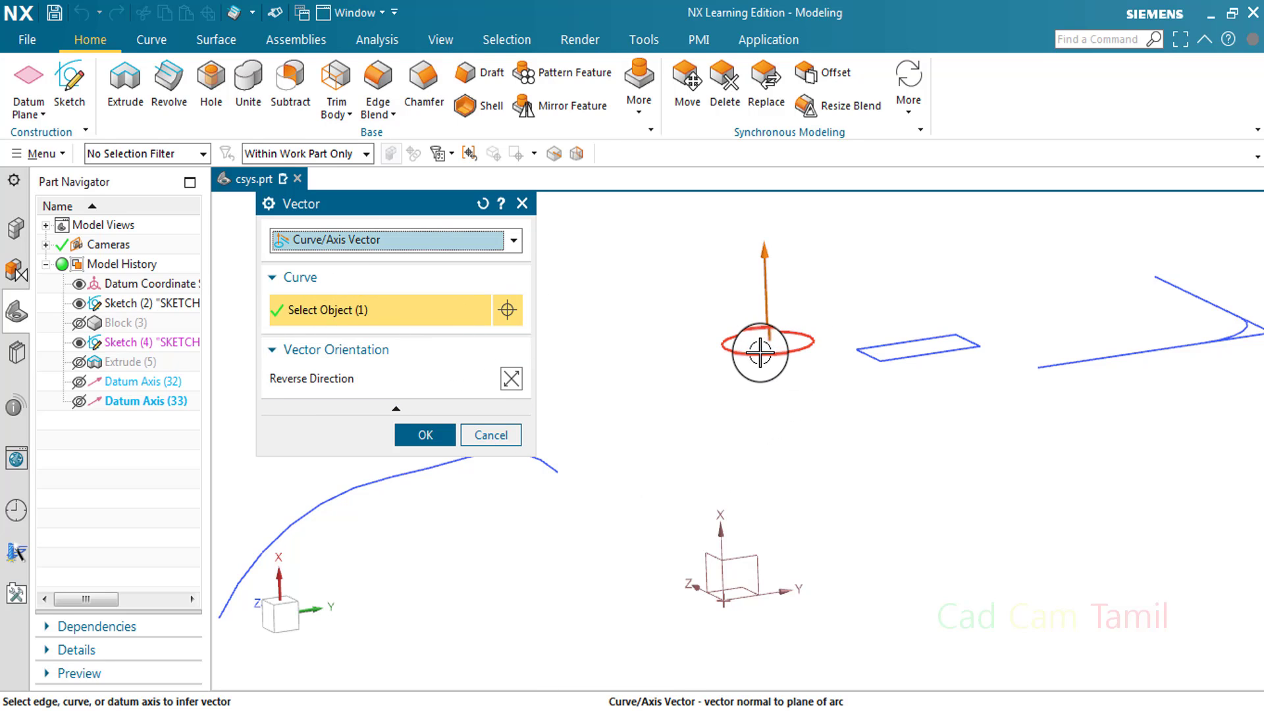
Use the sketch rectangle's long front edge as the Curve/Axis Vector instead, reverse its direction, and accept the vector
left_click(907, 358)
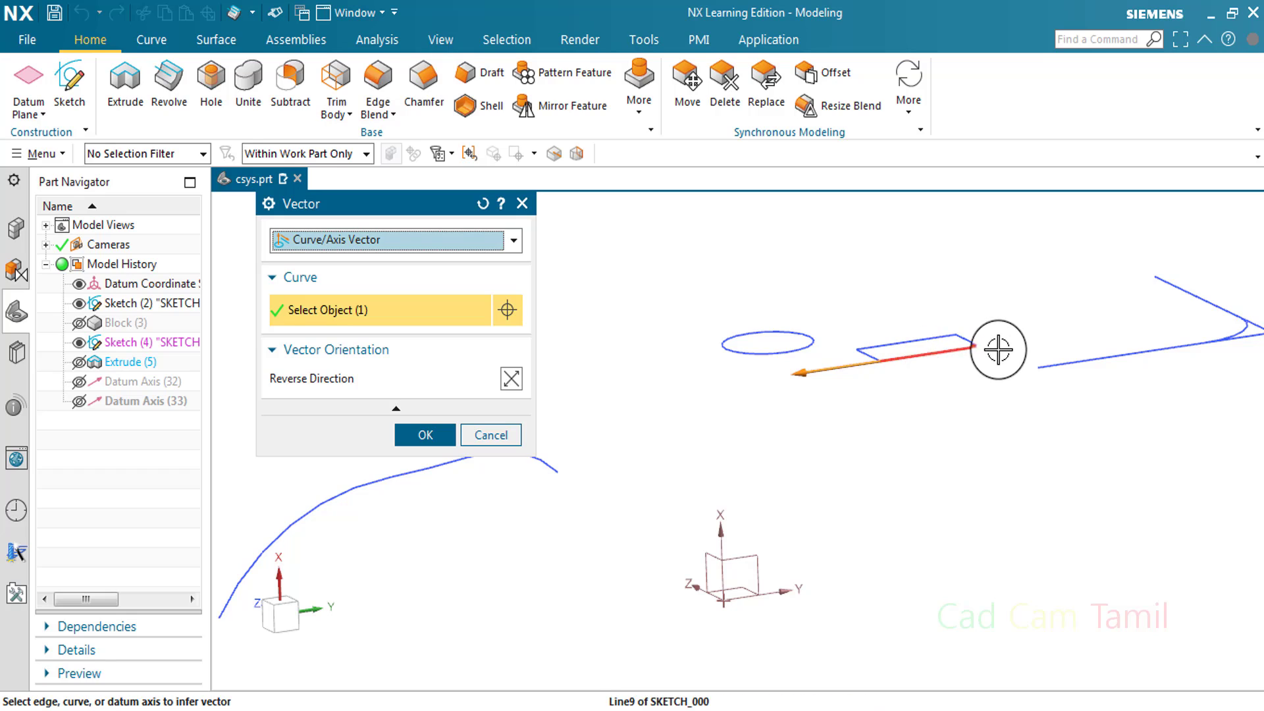
left_click(510, 378)
left_click(520, 387)
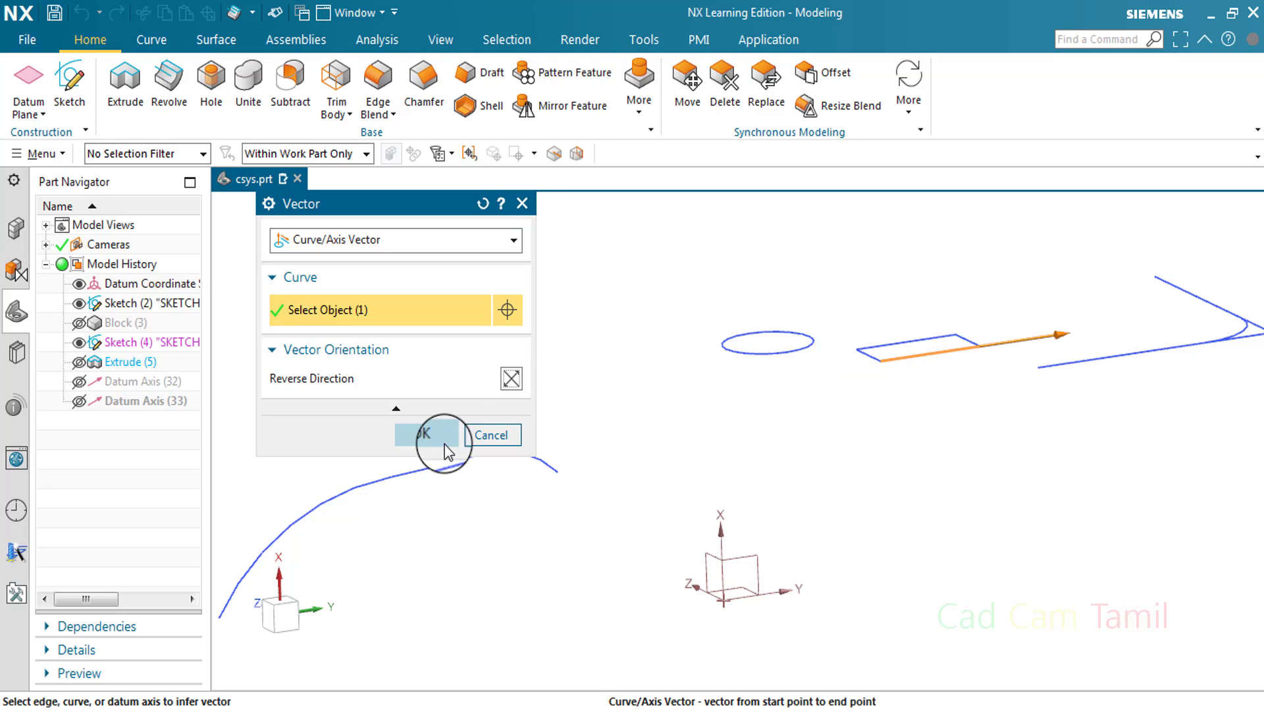
left_click(426, 436)
Reopen the Revolve axis vector and change its type to On Curve Vector
left_click(503, 402)
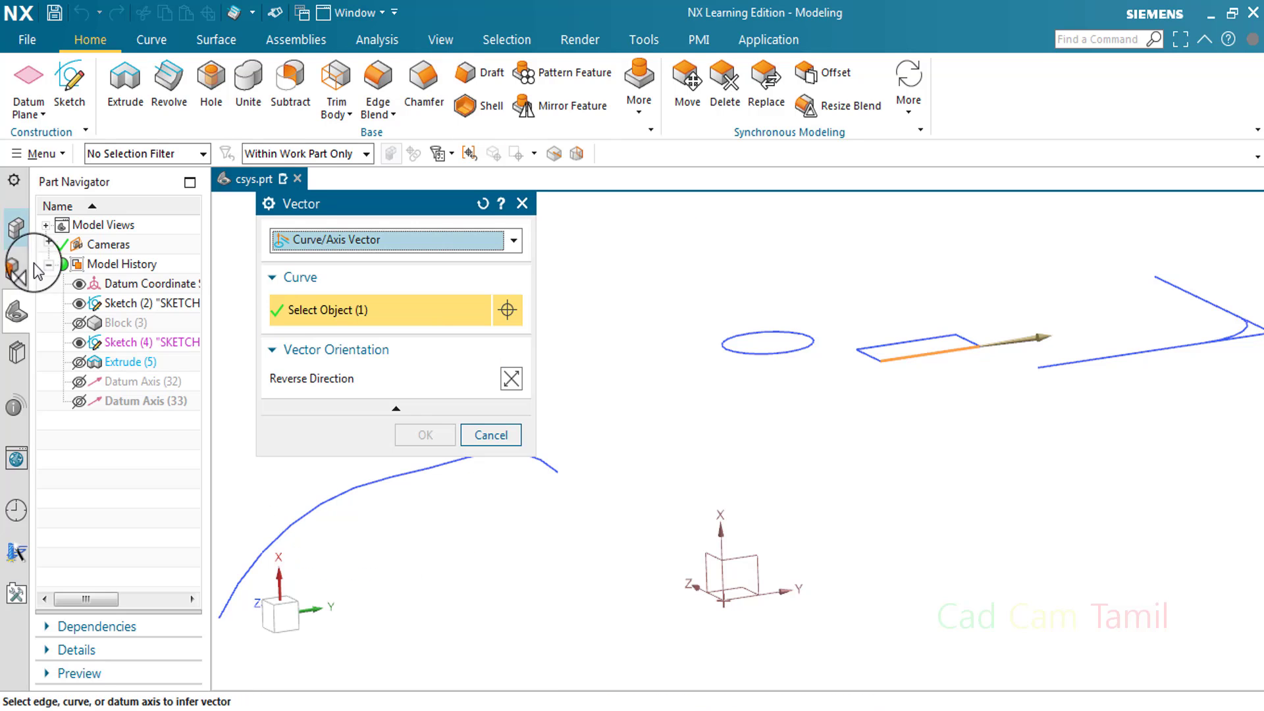
left_click(297, 249)
left_click(317, 255)
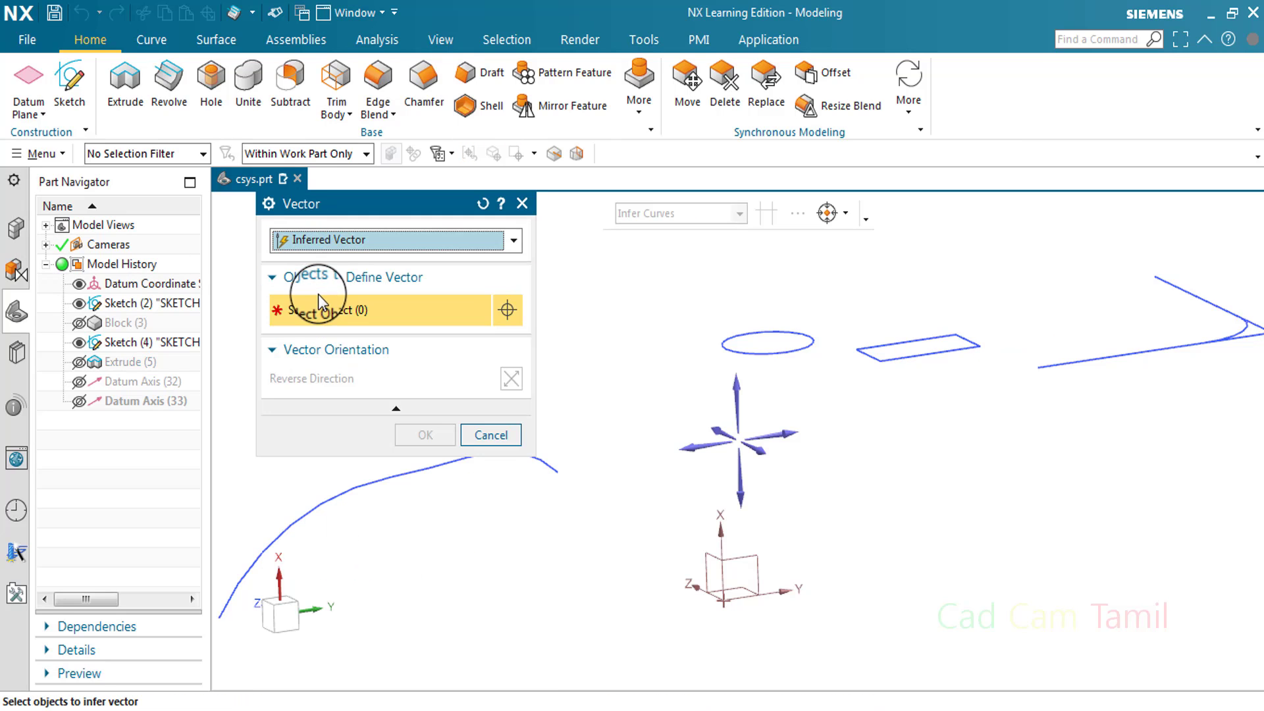
left_click(327, 288)
left_click(329, 304)
left_click(337, 240)
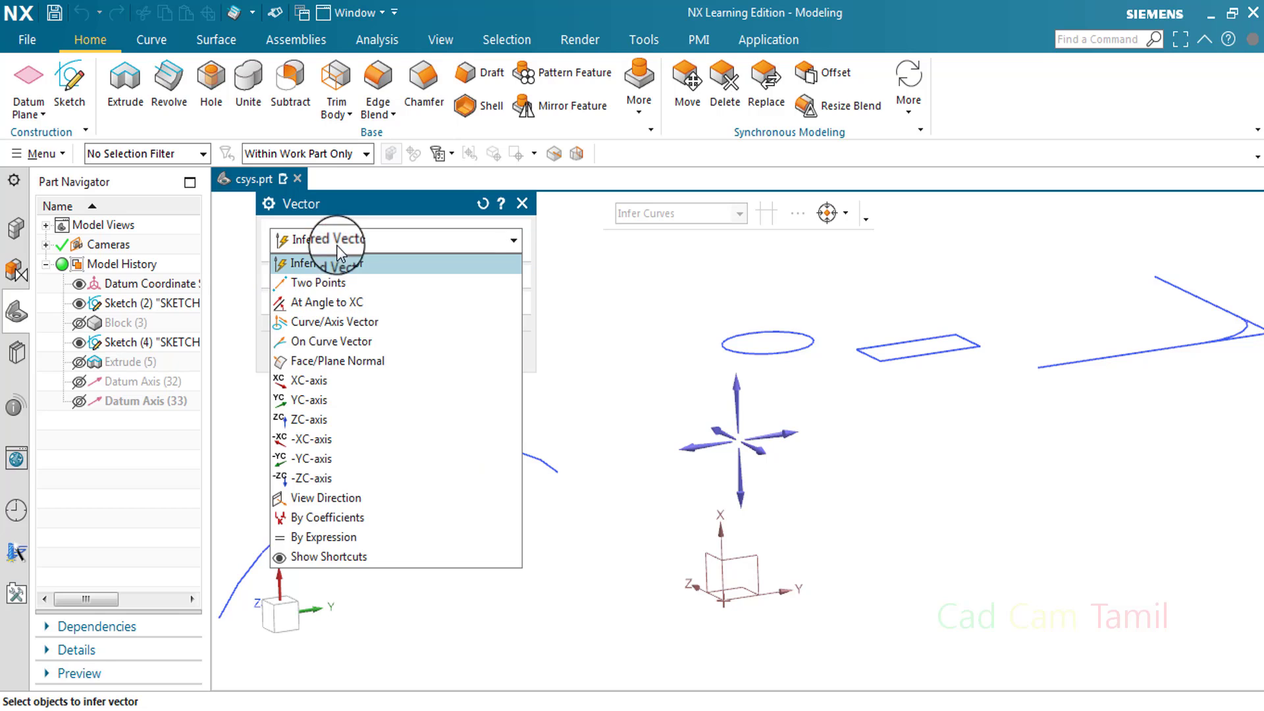
left_click(332, 343)
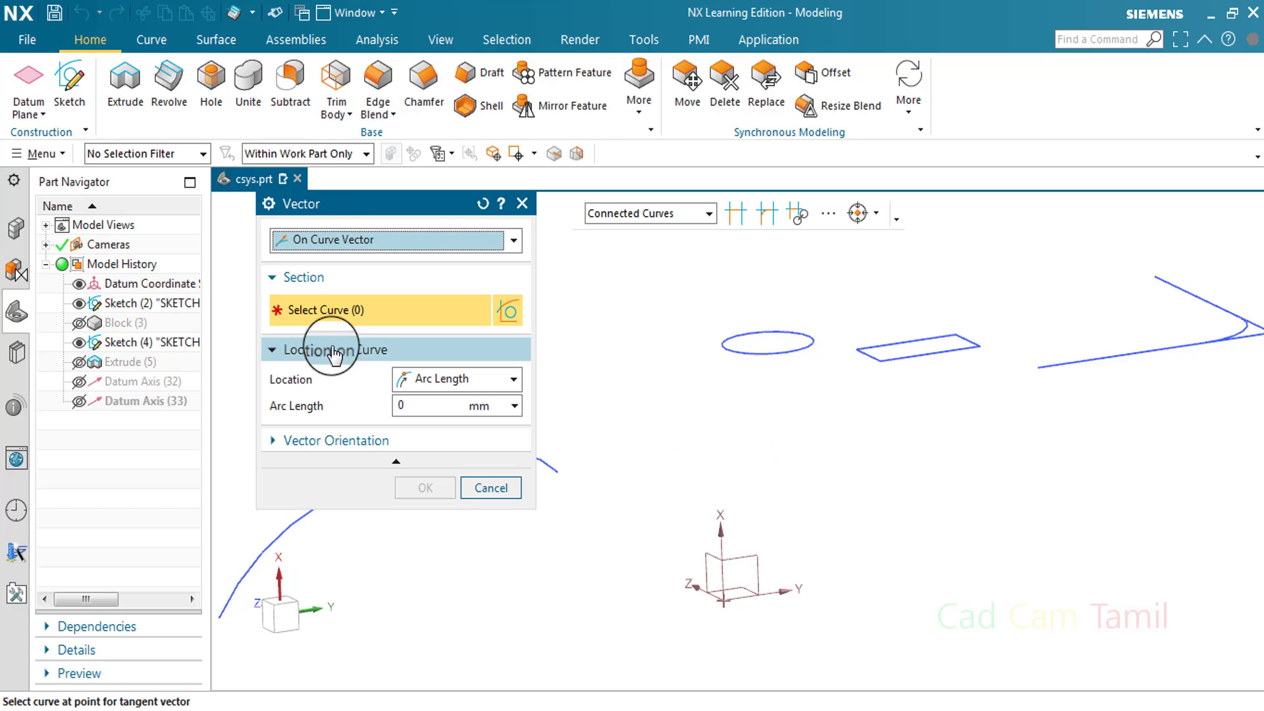
Examine the Section and Location on Curve settings and the available curve rules for the On Curve Vector
left_click(296, 277)
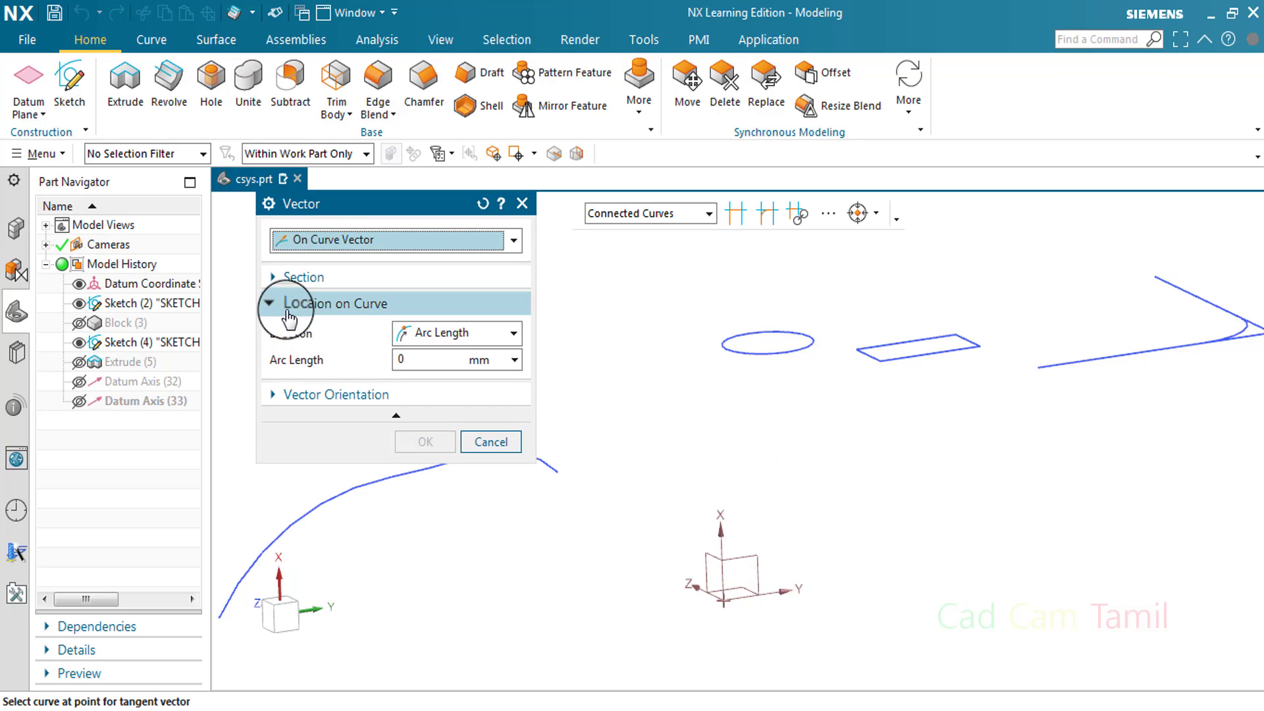
left_click(292, 305)
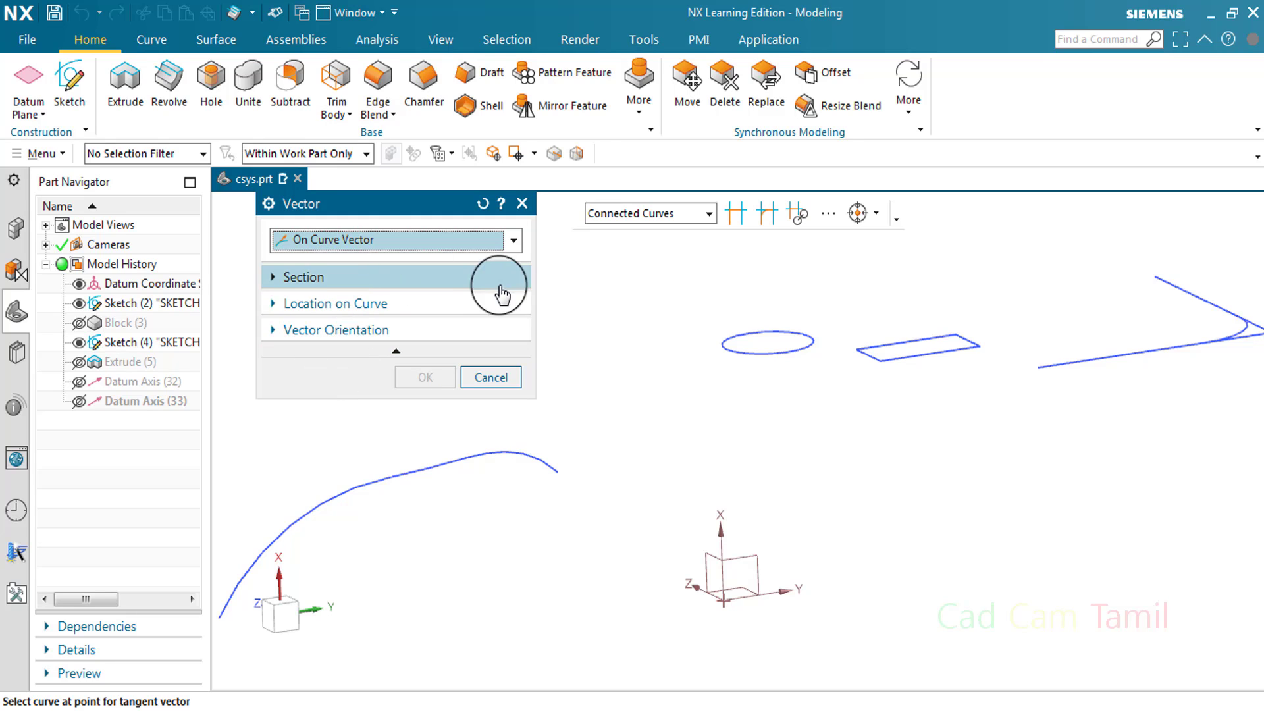
left_click(706, 214)
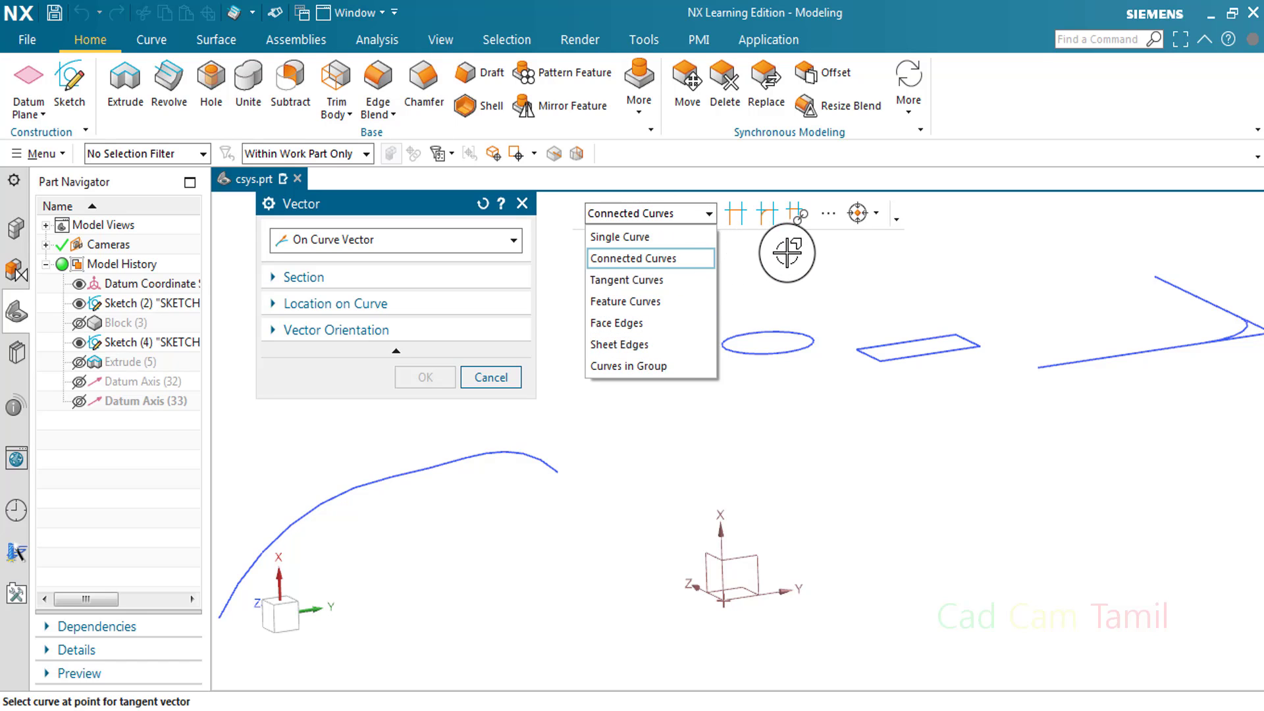
left_click(745, 251)
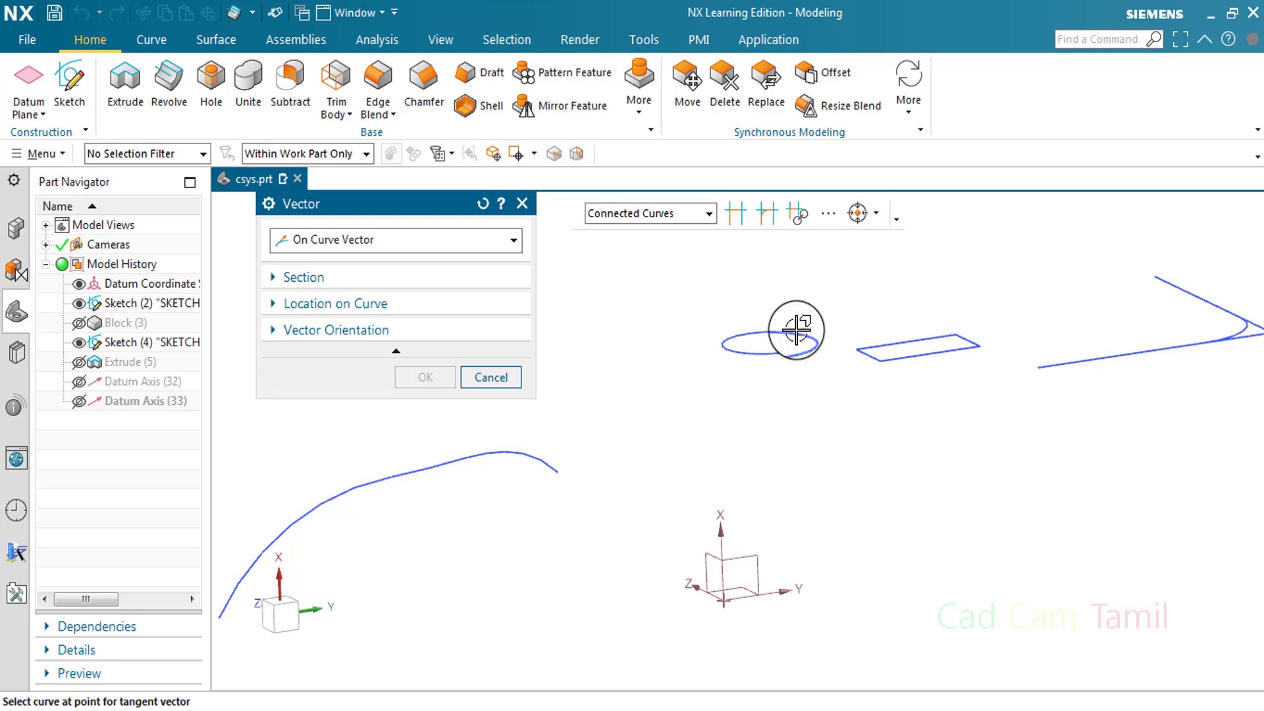
left_click(454, 277)
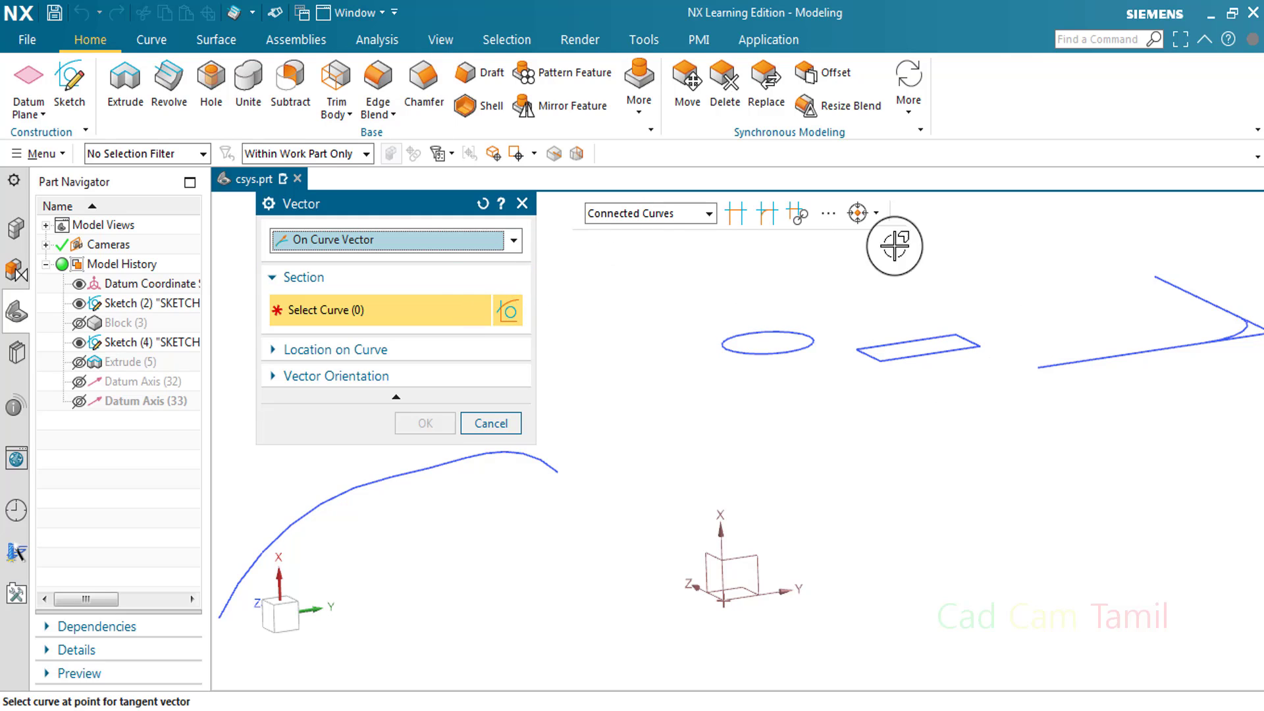
left_click(775, 222)
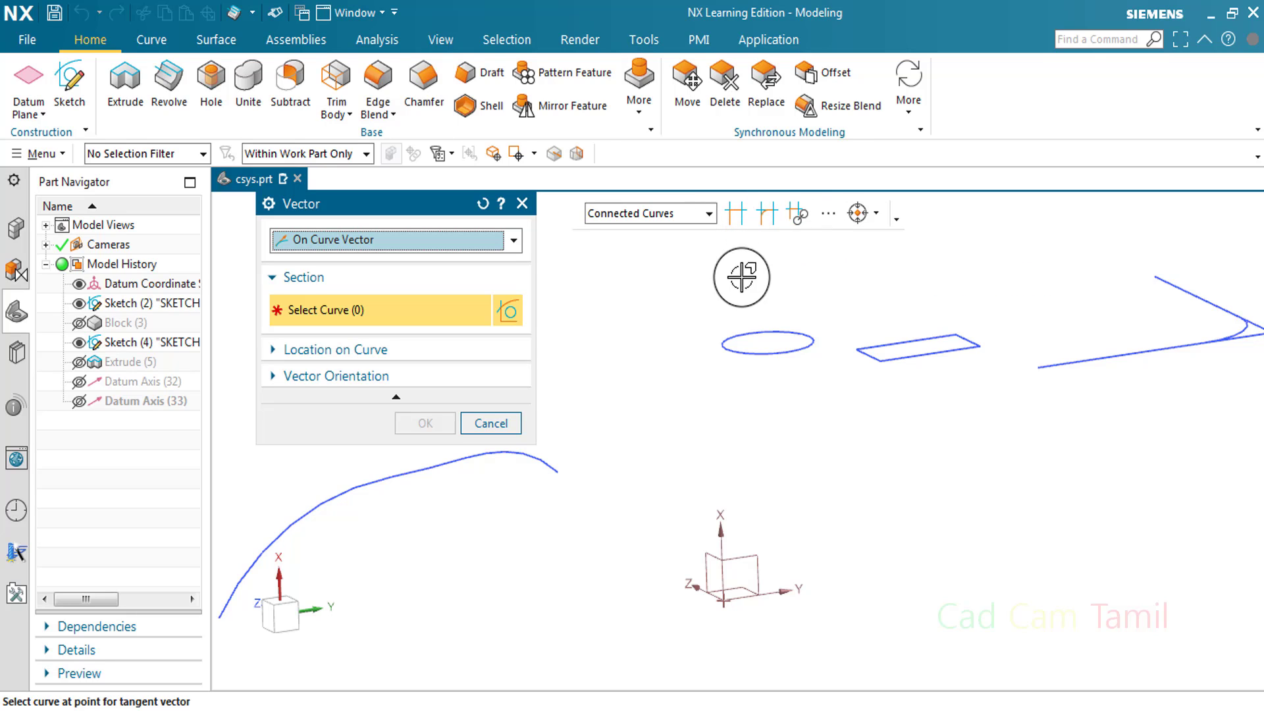
Select the two lines meeting at the angled sketch's sharp corner as the vector section, using the Connected Curves rule
scroll(778, 286, "down", 3)
middle_click_drag(889, 375, 827, 403)
scroll(676, 368, "up", 5)
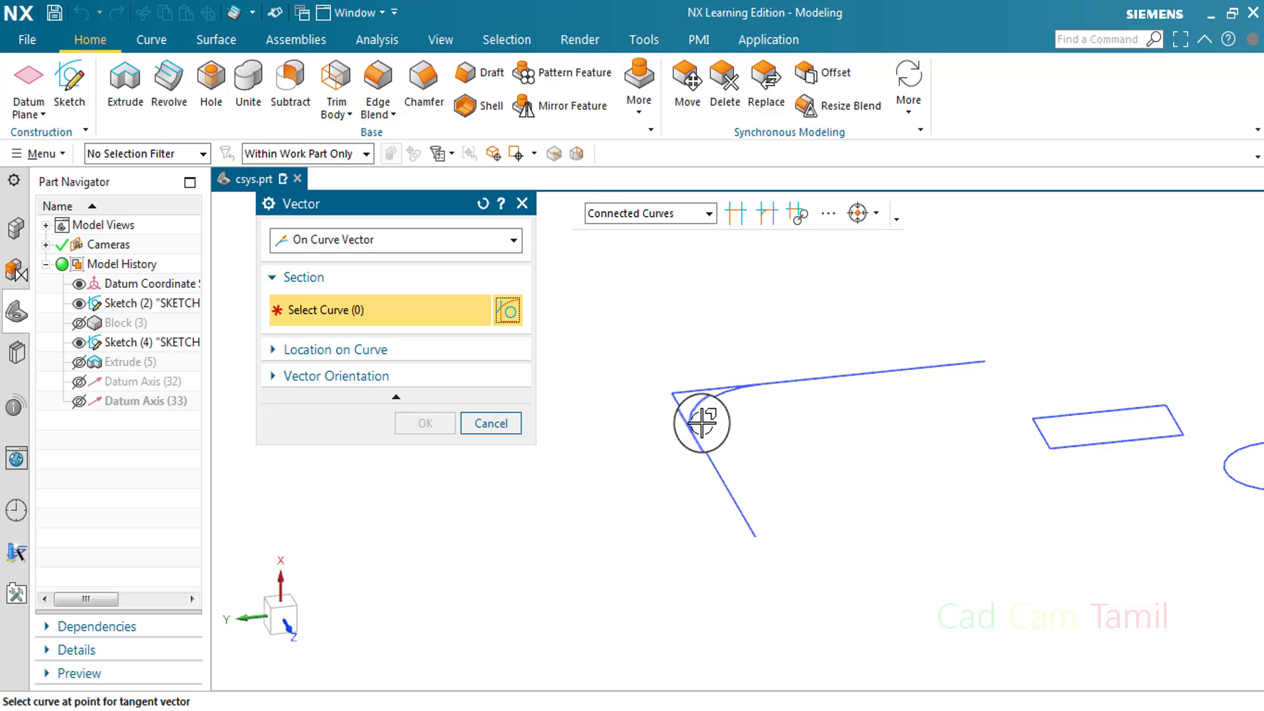
scroll(685, 412, "up", 4)
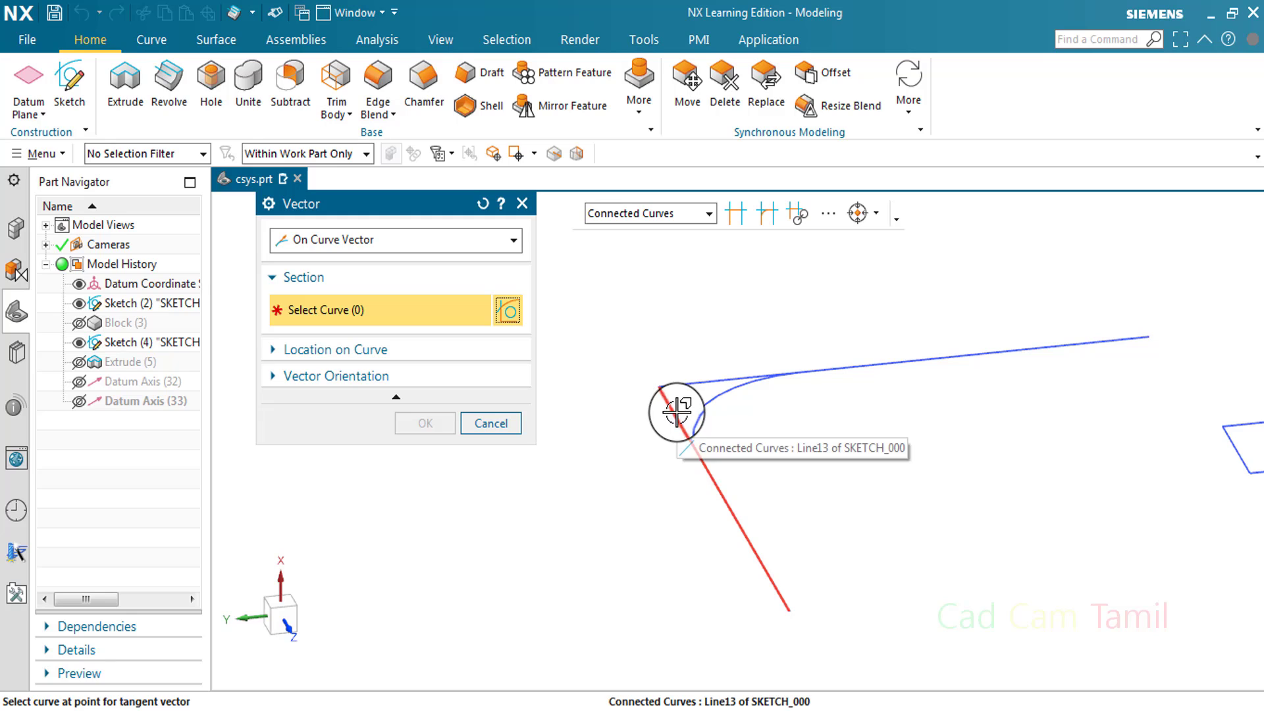
left_click(728, 378)
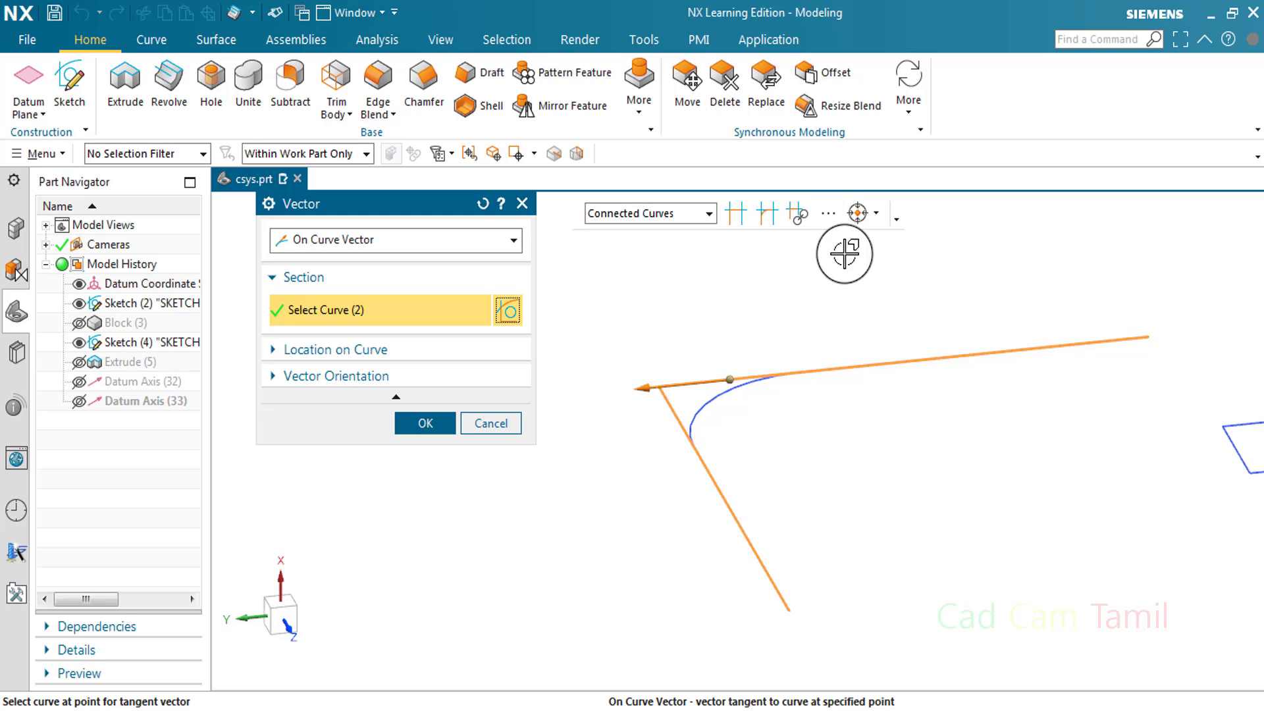
Reset to an empty On Curve Vector and, with Stop at Intersection on, select the upper line, fillet arc and lower line individually
left_click(484, 205)
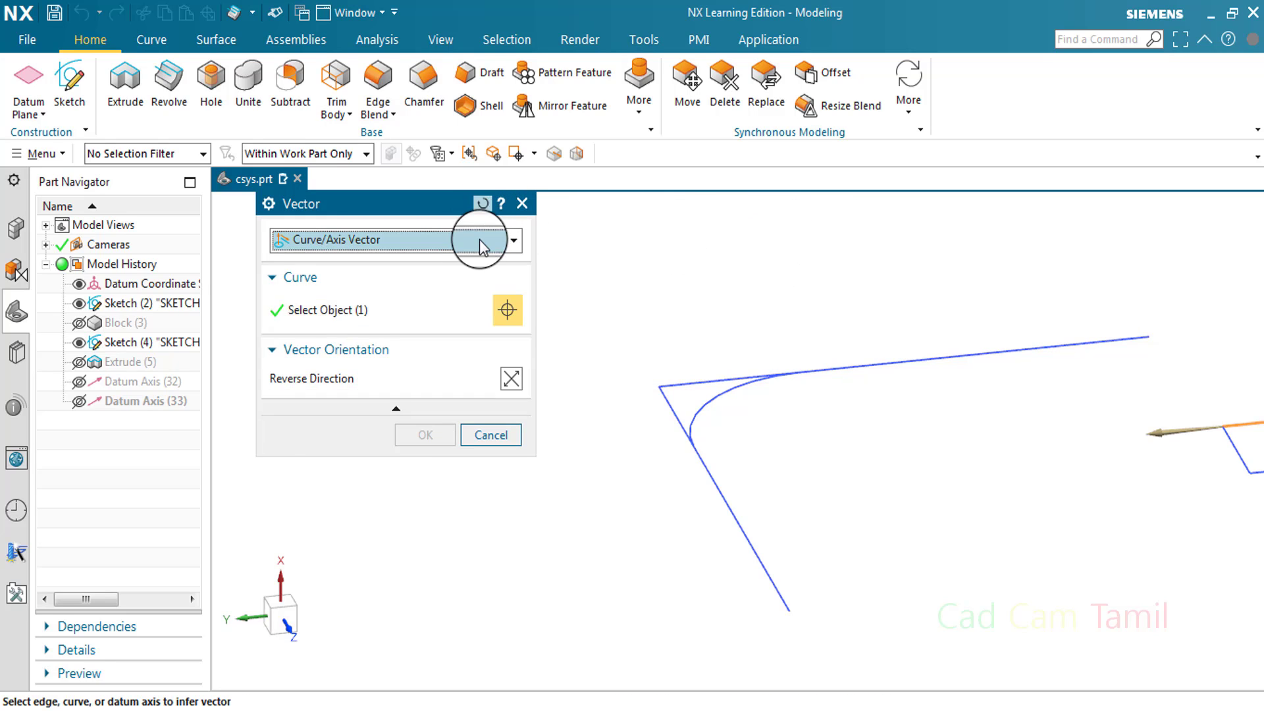
left_click(479, 241)
left_click(474, 341)
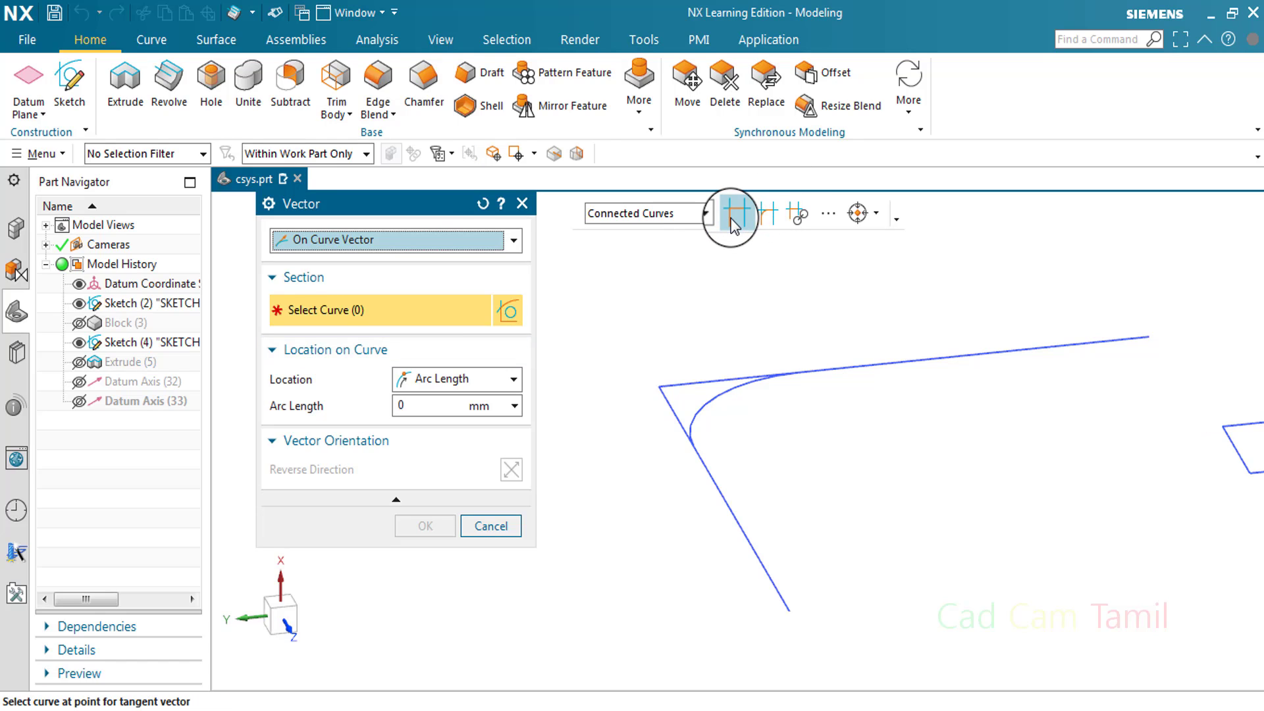
left_click(902, 362)
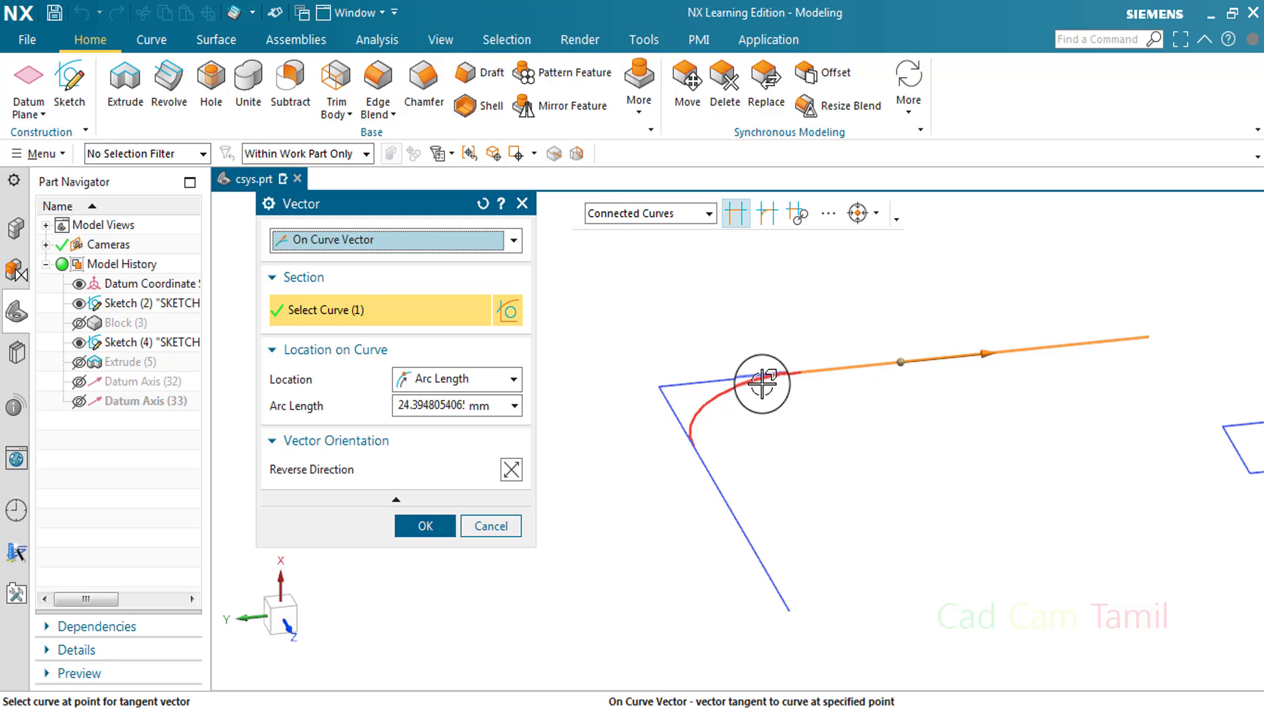
left_click(816, 408)
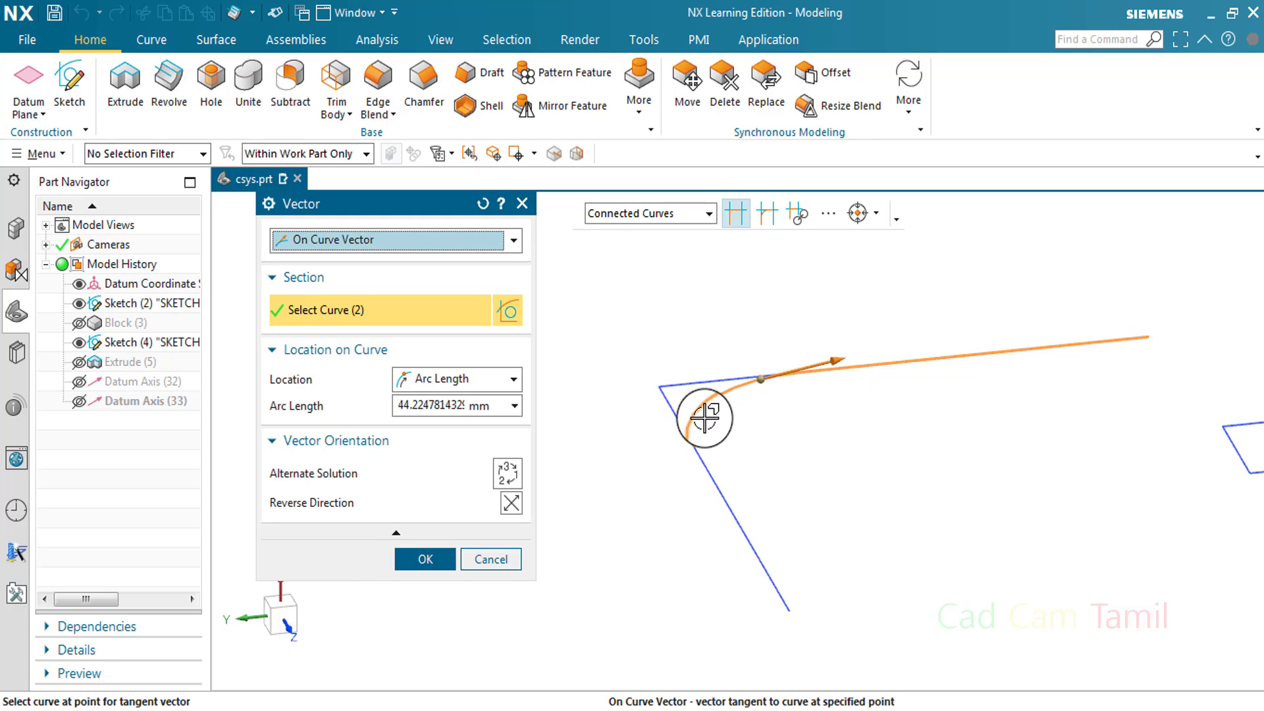
left_click(758, 491)
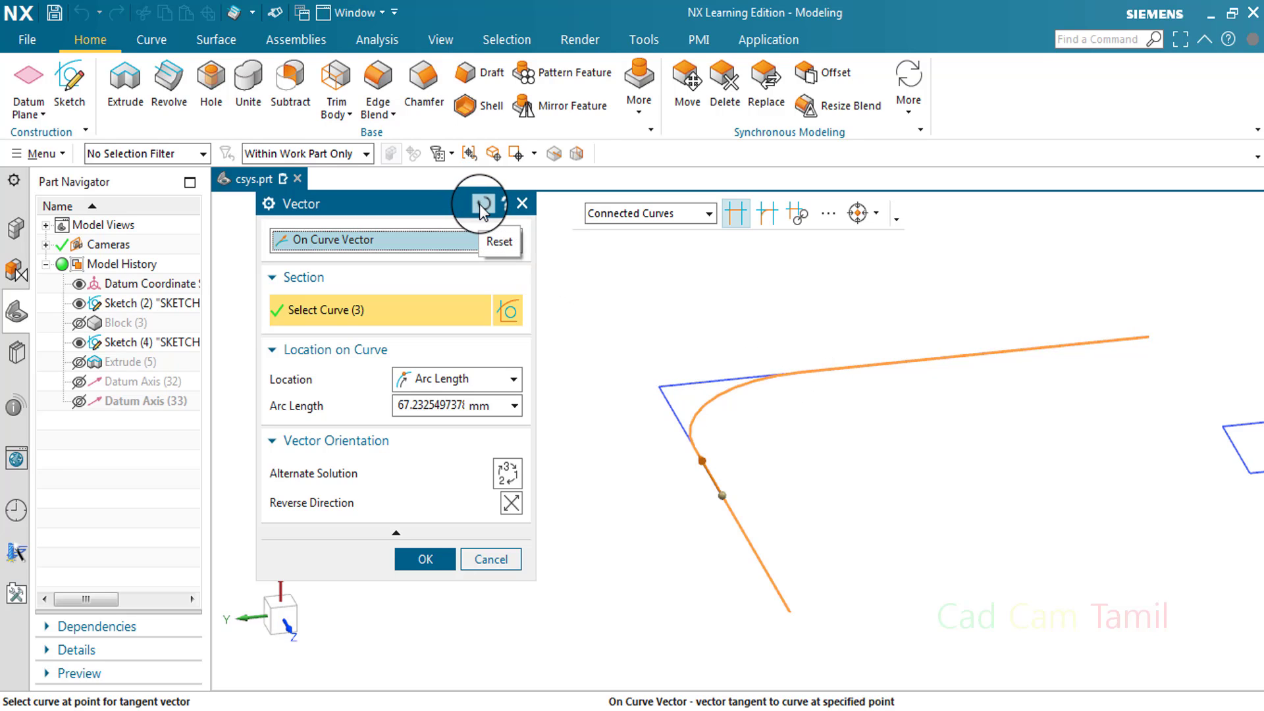
Clear the selected curves, enable Follow Fillet with Stop at Intersection off, and select the chain through the fillet from the upper line
left_click(818, 374, "shift")
left_click(804, 385, "shift")
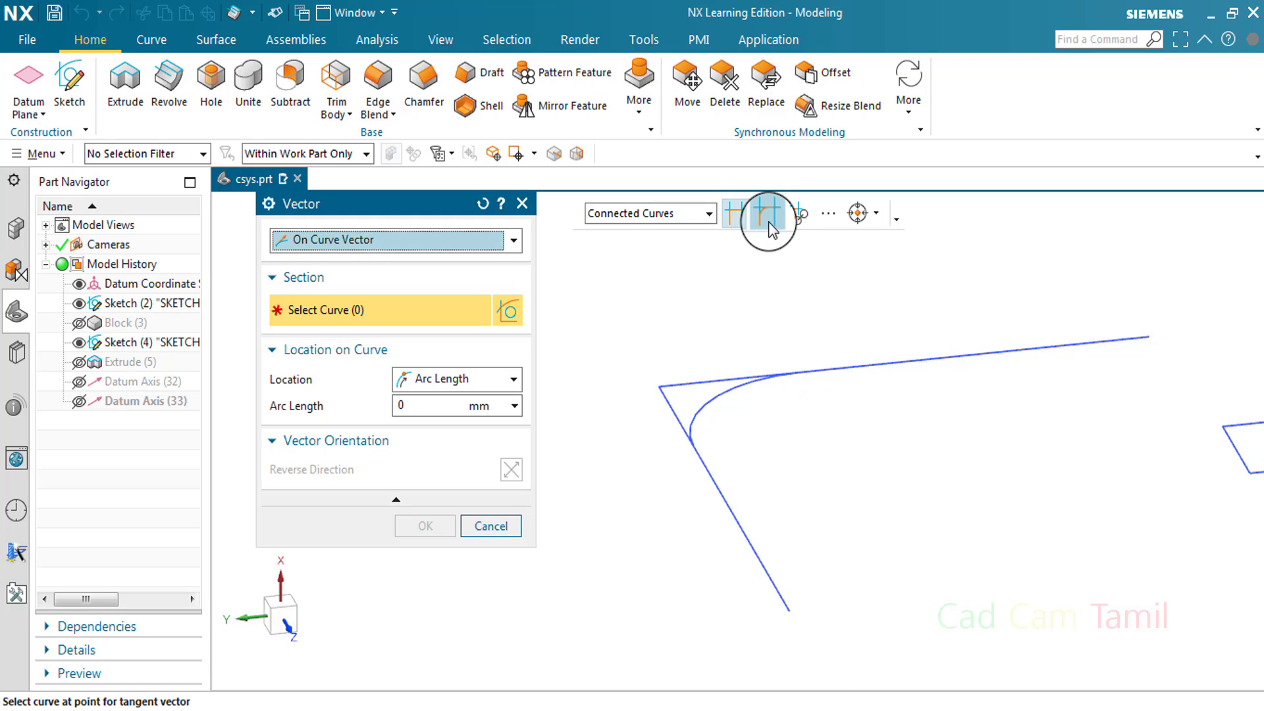
left_click(767, 212)
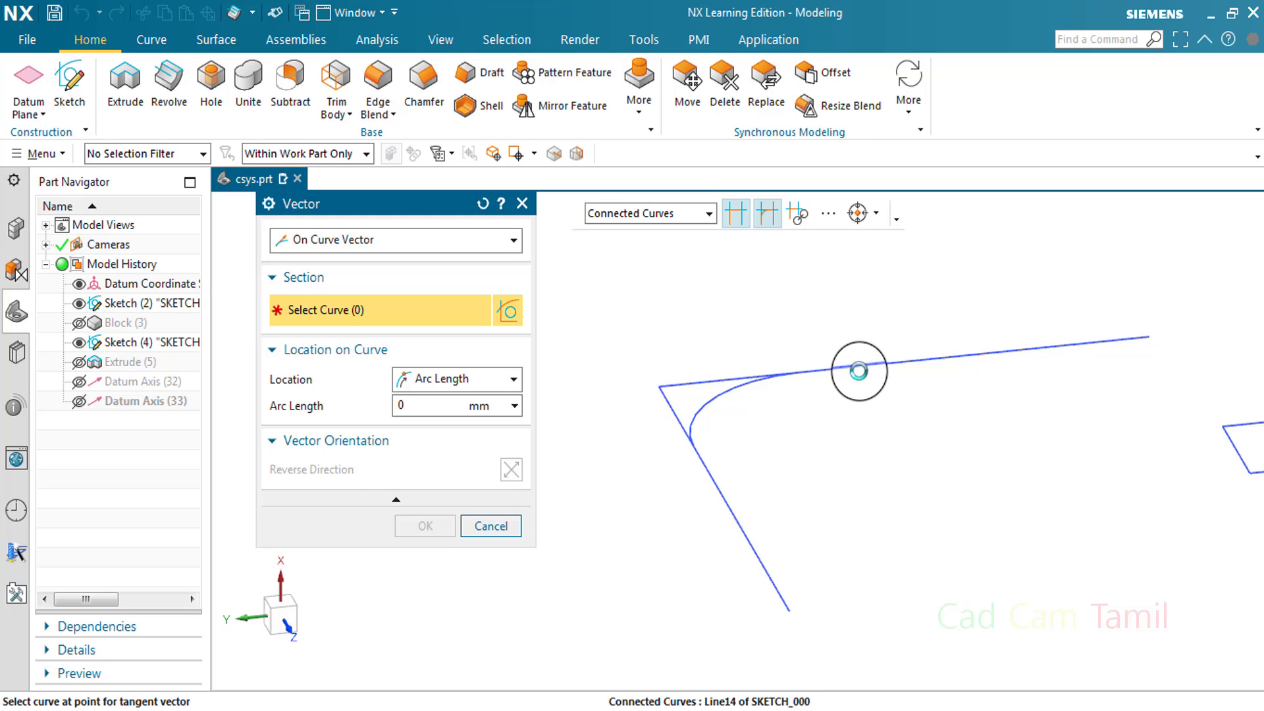
left_click(858, 370)
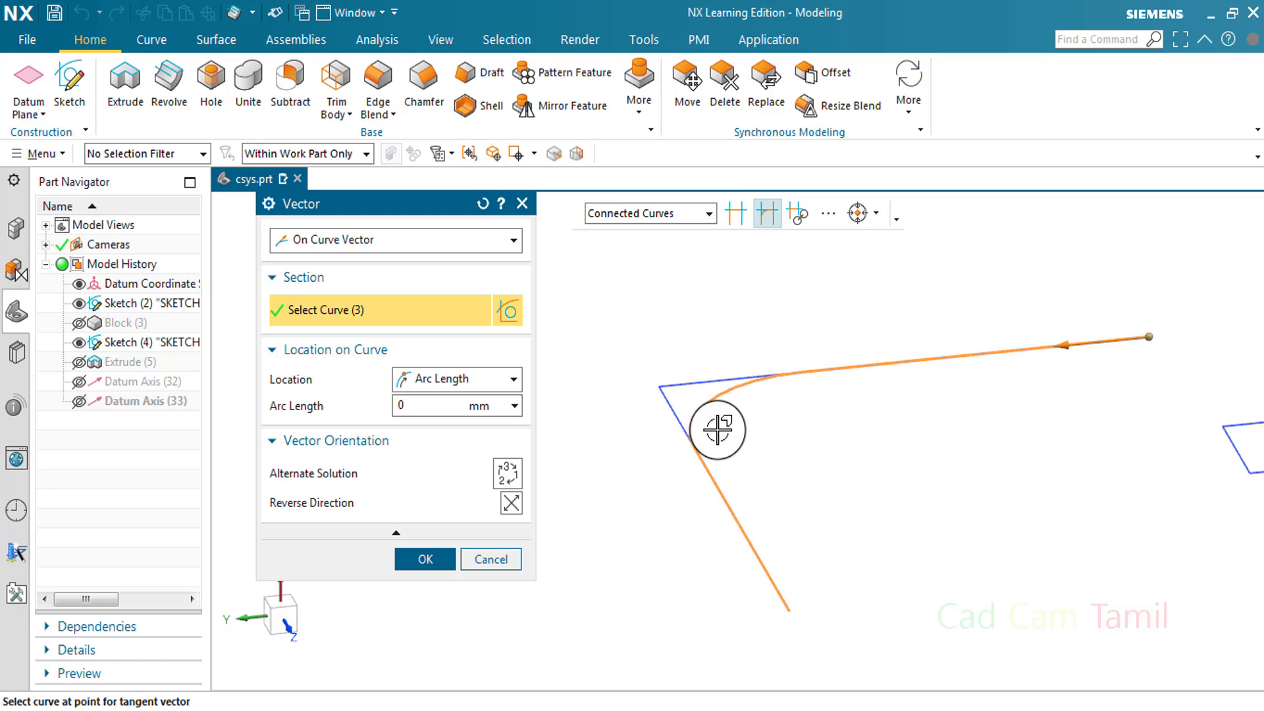
Deselect the filleted chain, also enable Chain Within Feature, and reselect the chain from the upper line
left_click(817, 367, "shift")
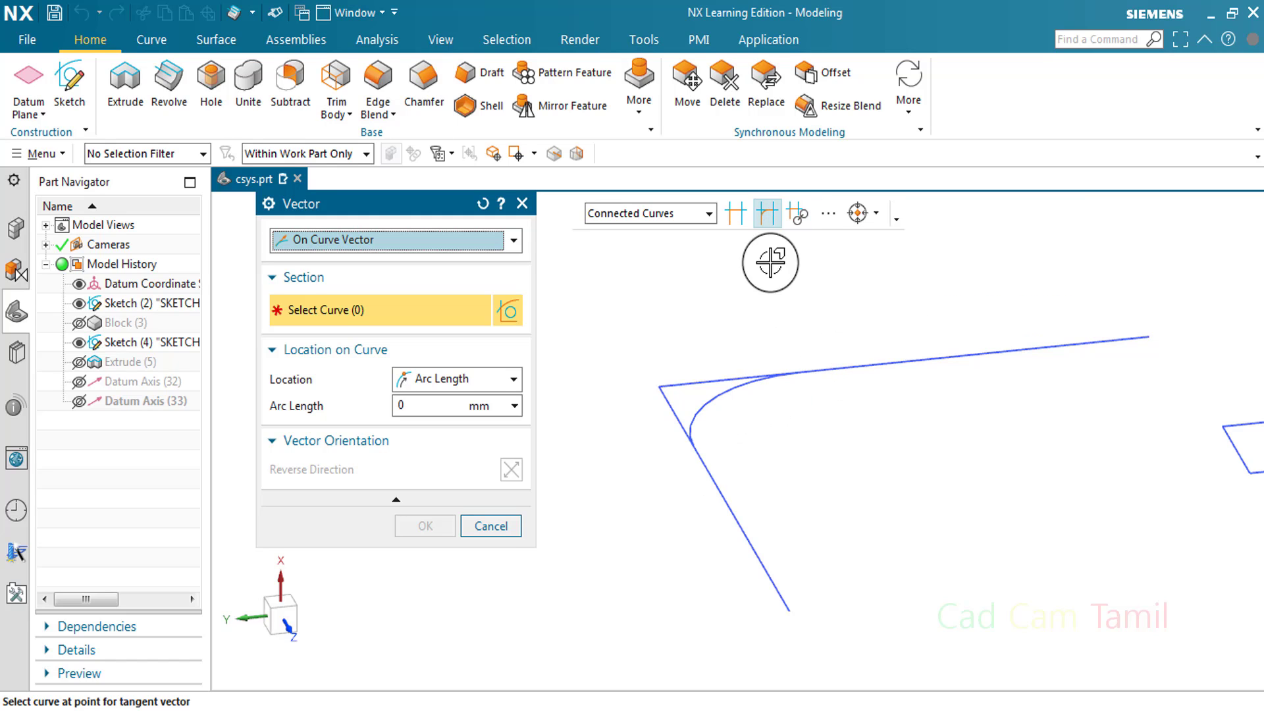
left_click(798, 213)
left_click(847, 372)
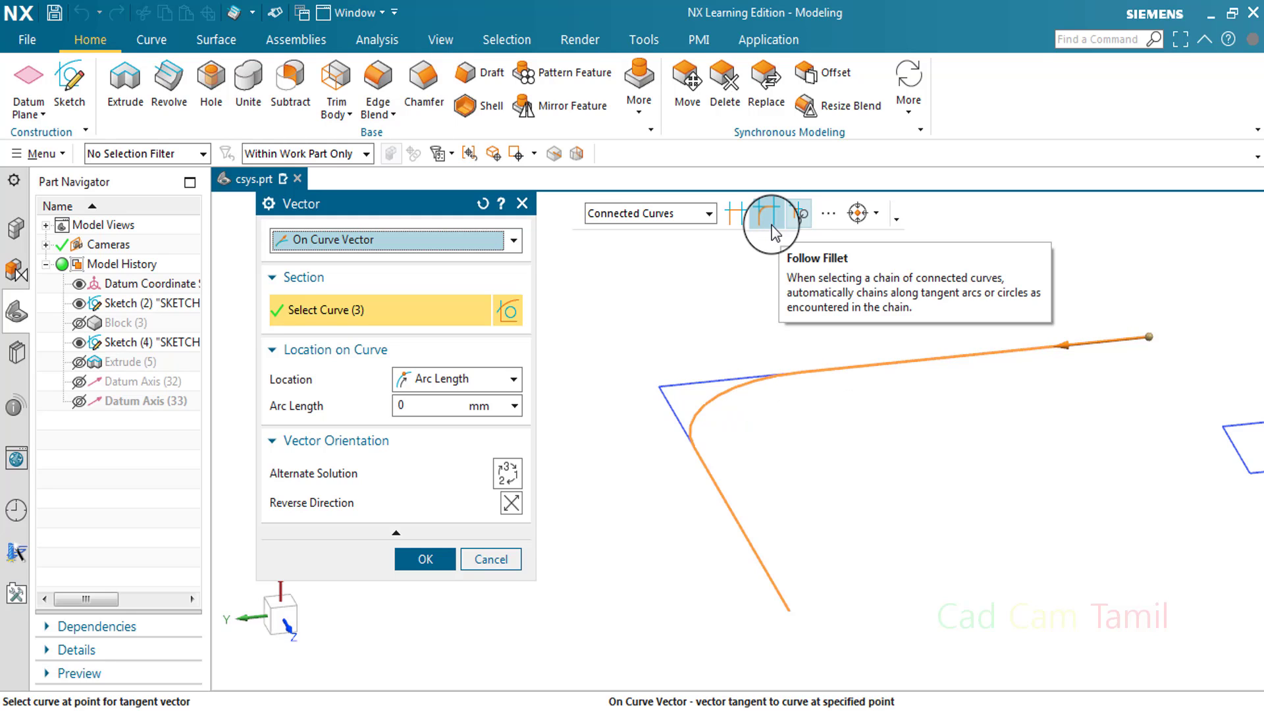
Turn off Follow Fillet so the chain follows both lines to the sharp corner, and move the vector location toward that corner
left_click(759, 212)
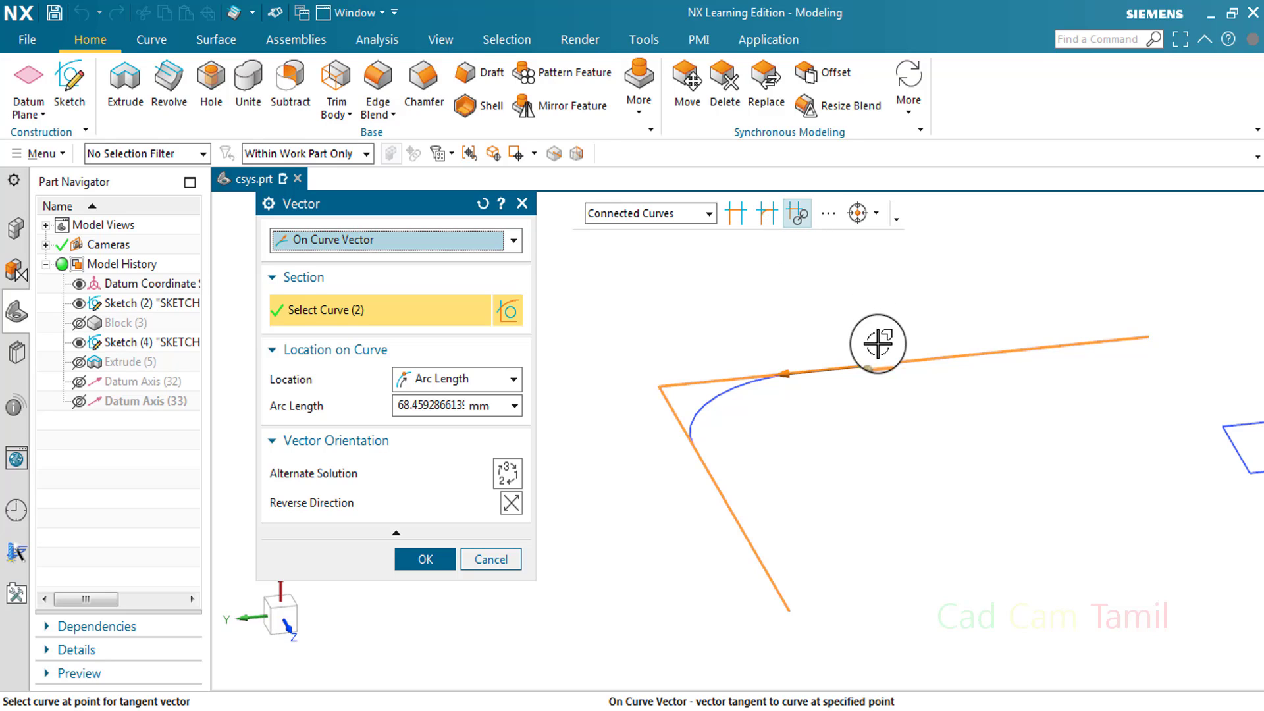
left_click(750, 380)
left_click(652, 389)
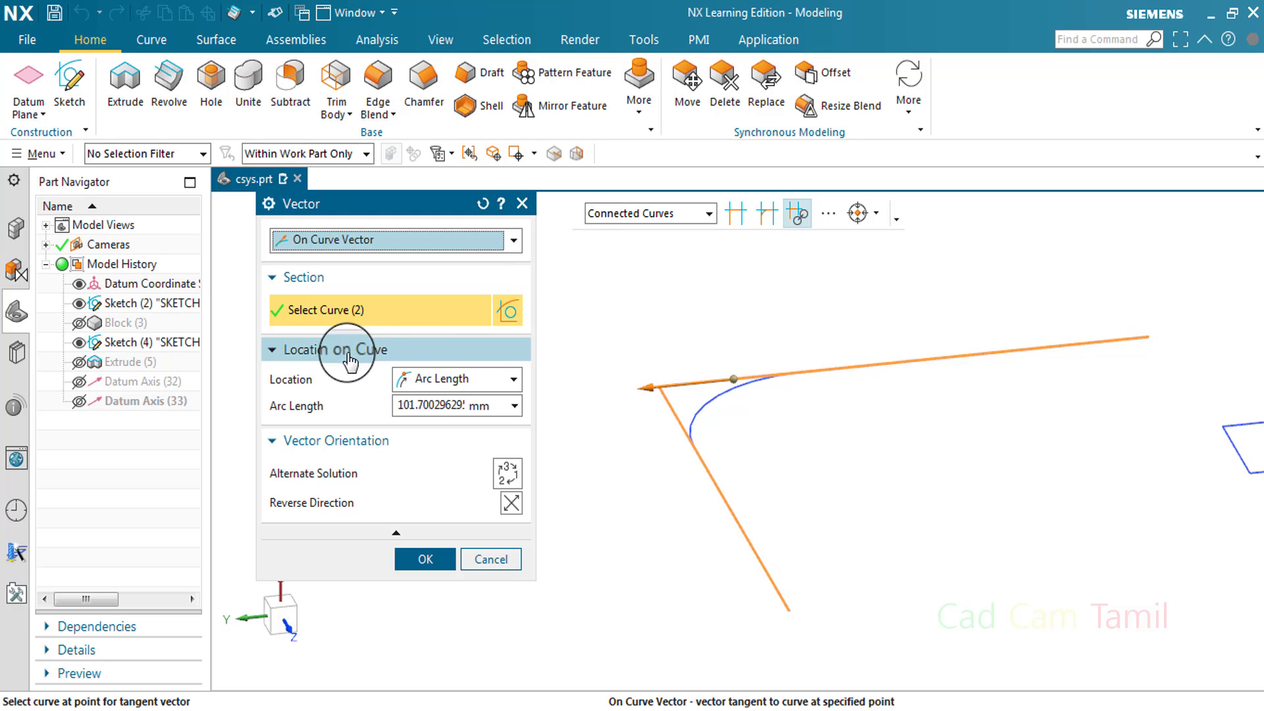
Reset the vector section, keep Arc Length as the location method, and select the fillet arc as the curve
left_click(436, 381)
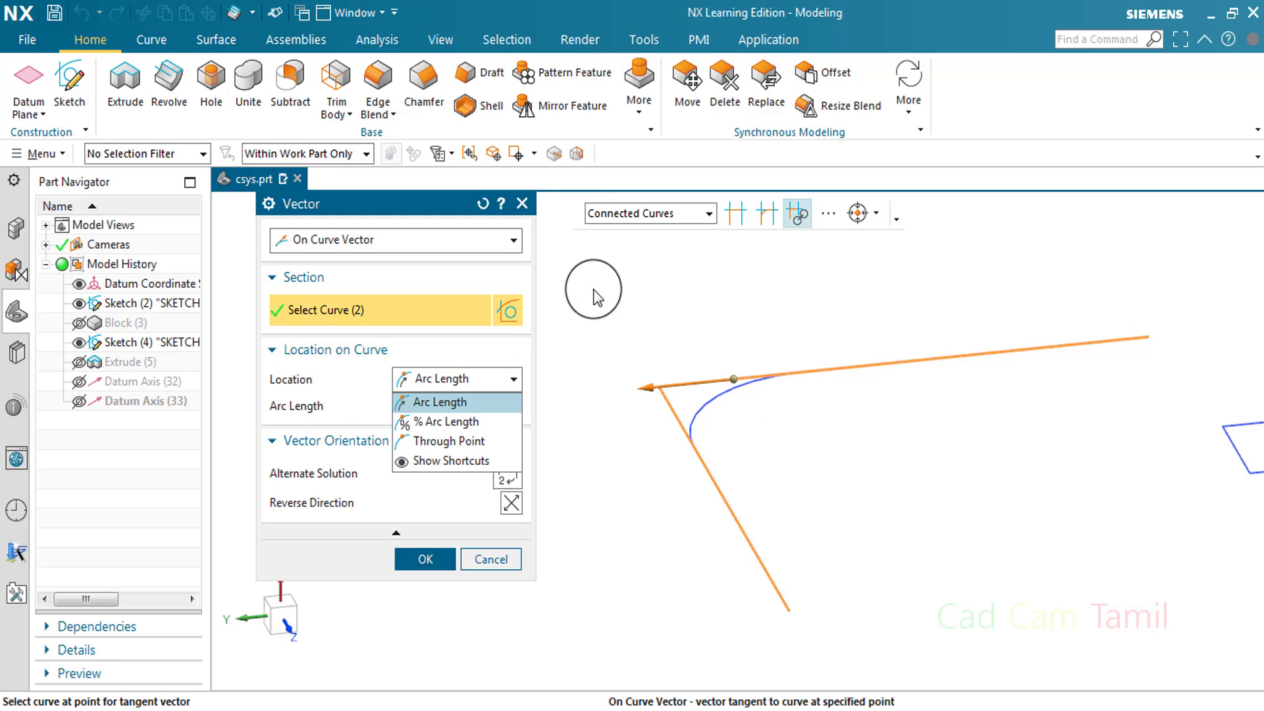
left_click(548, 224)
left_click(458, 385)
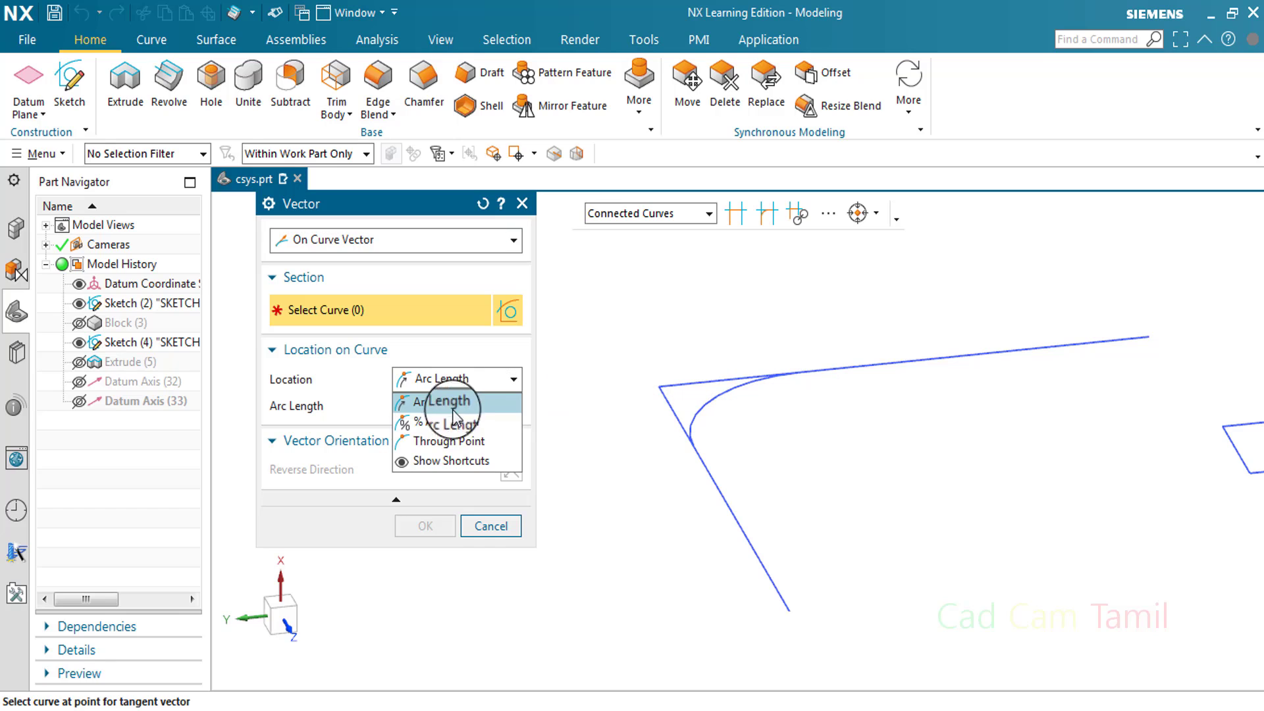
left_click(449, 408)
left_click(728, 393)
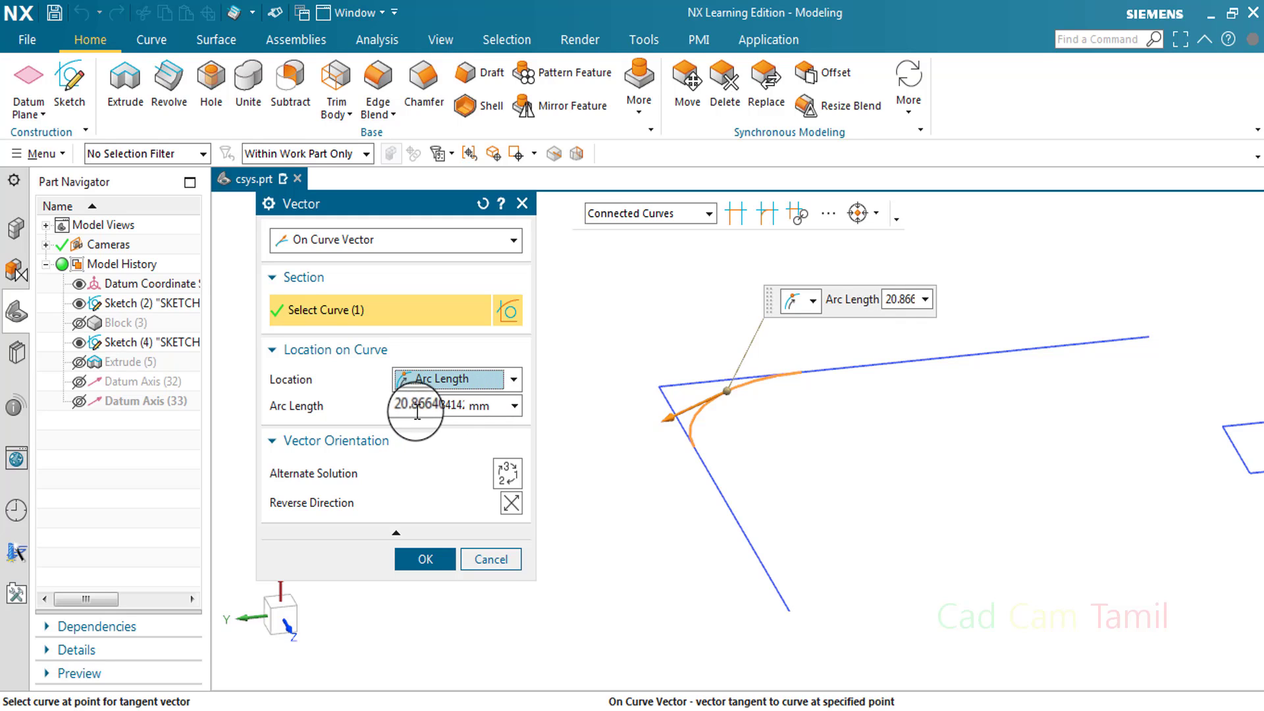
Locate the vector on the fillet arc by % Arc Length with a value of 10
left_click(500, 380)
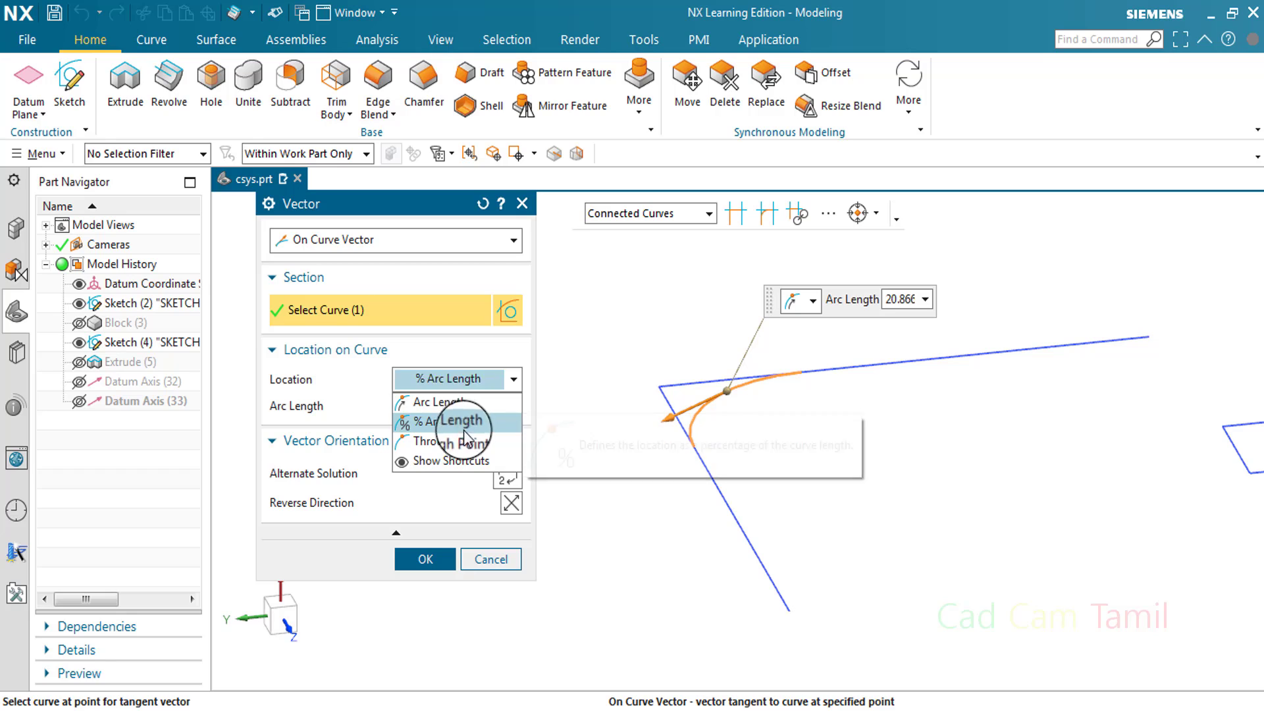
left_click(463, 422)
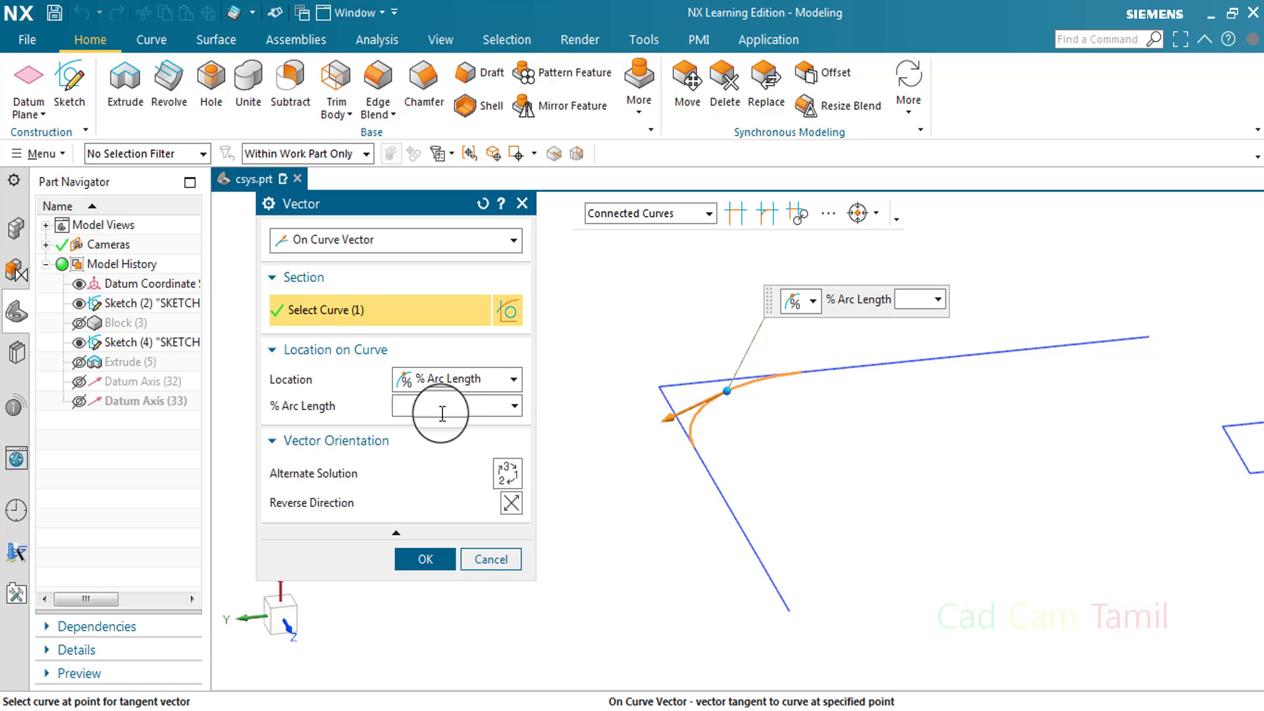
type("10")
key("Return")
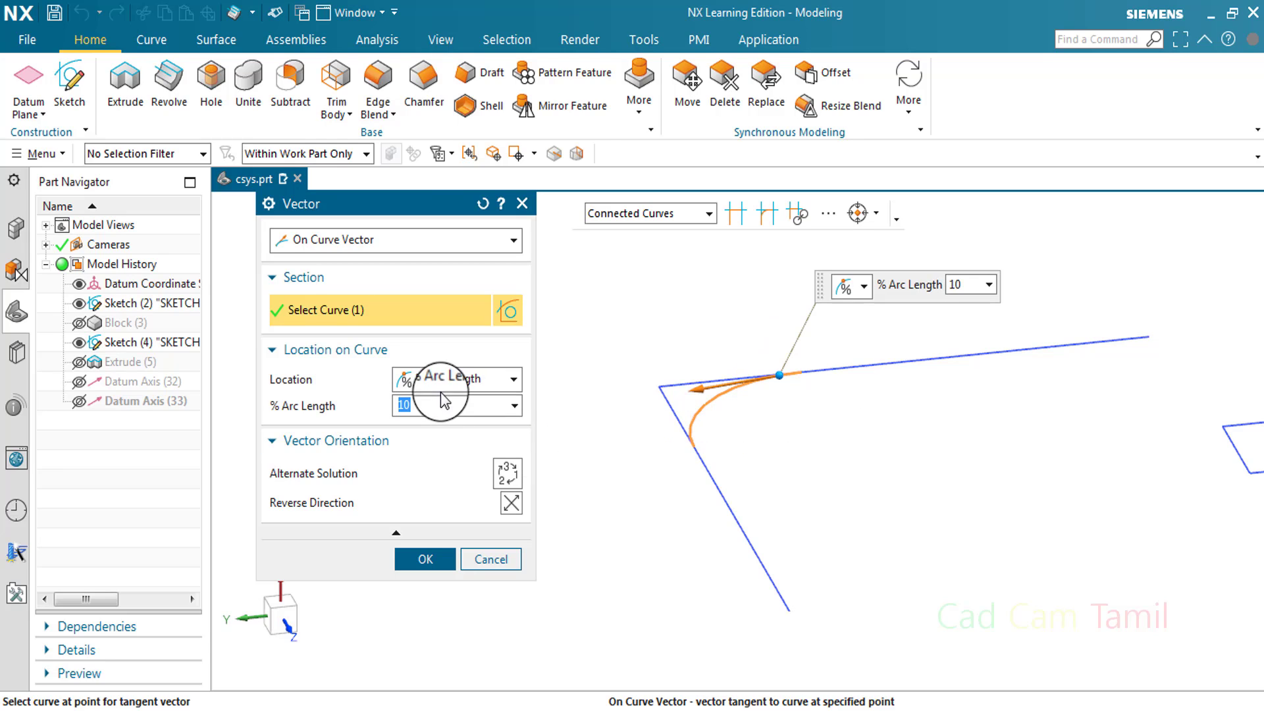
Change the vector location method to Through Point and specify a point inferred from the fillet arc
left_click(444, 382)
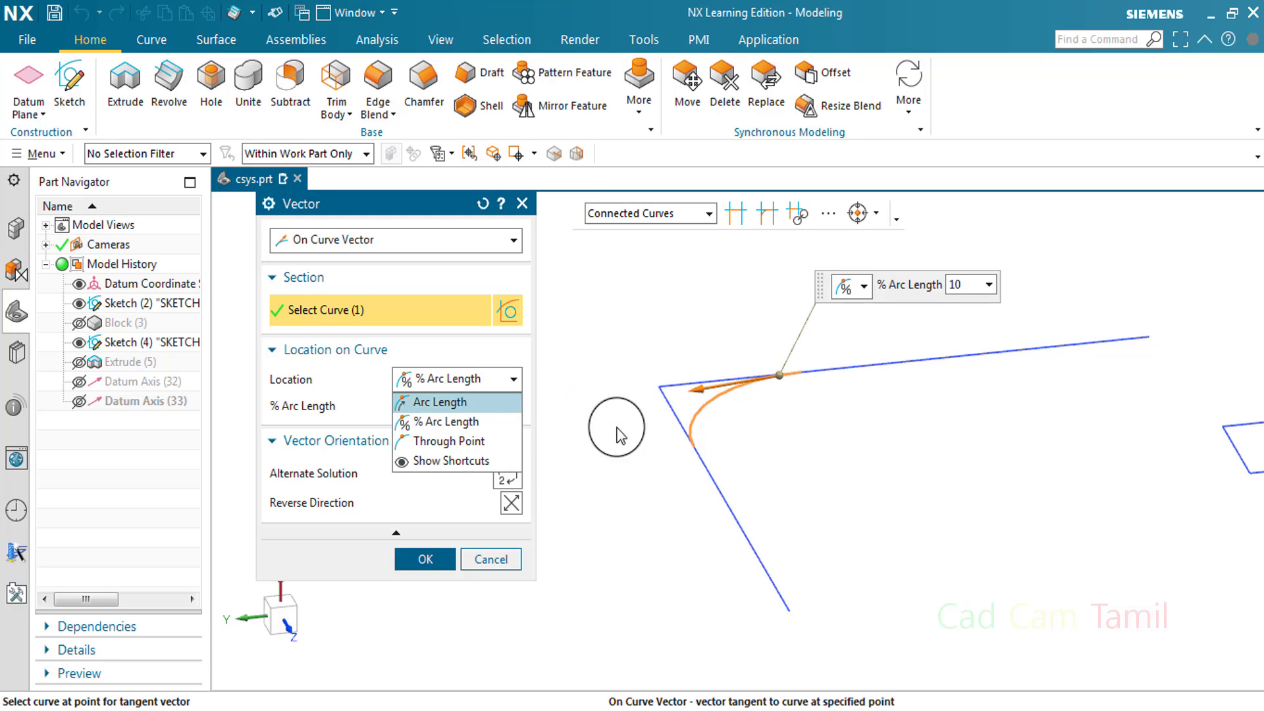
left_click(452, 441)
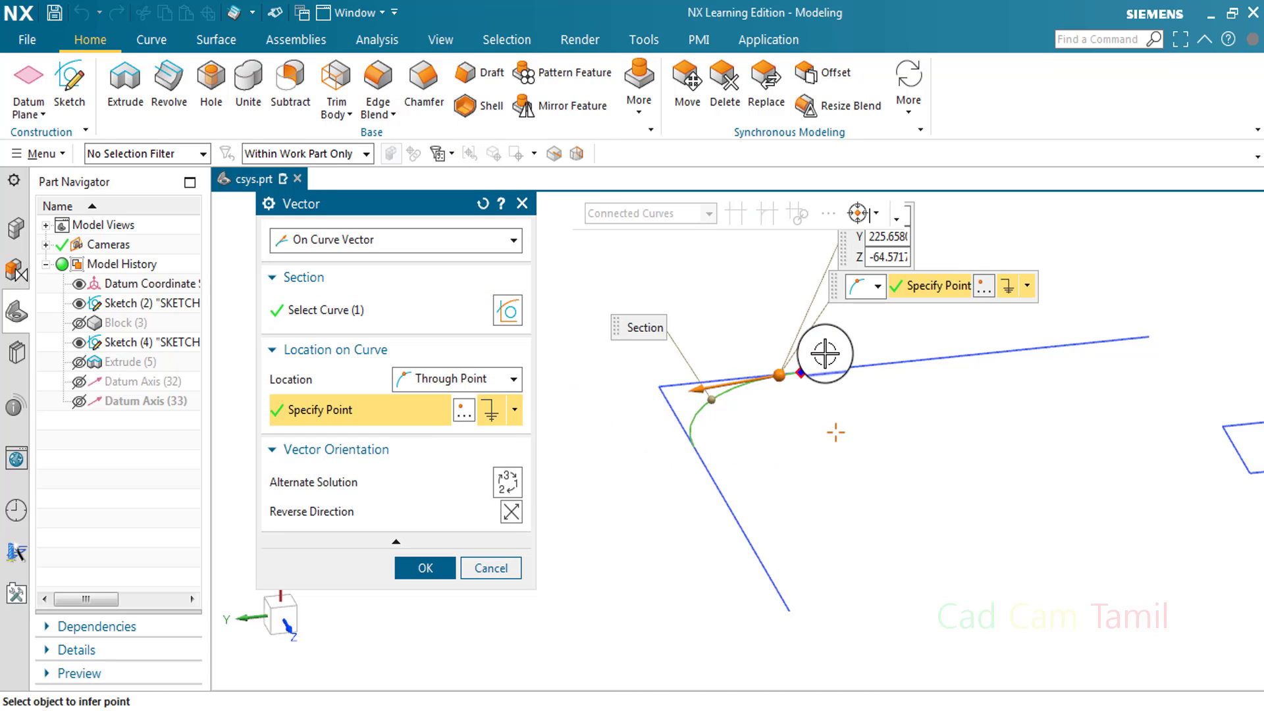
scroll(810, 395, "down", 2)
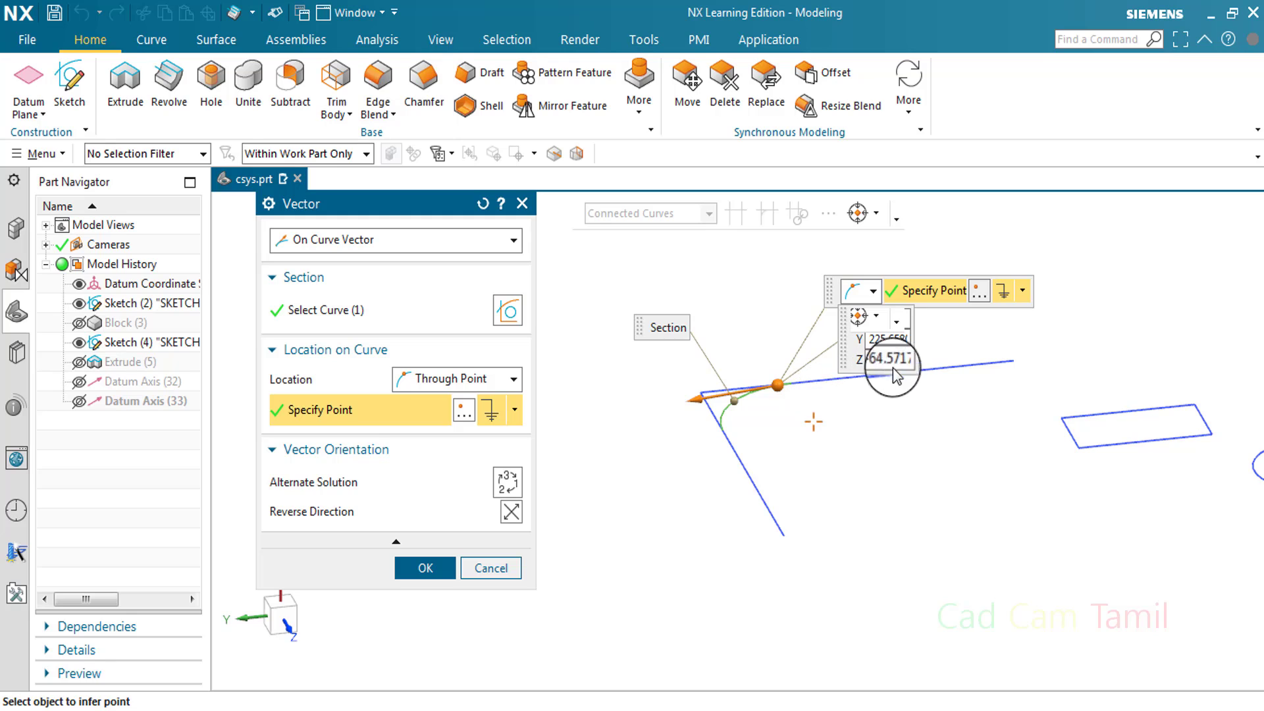
scroll(856, 402, "up", 3)
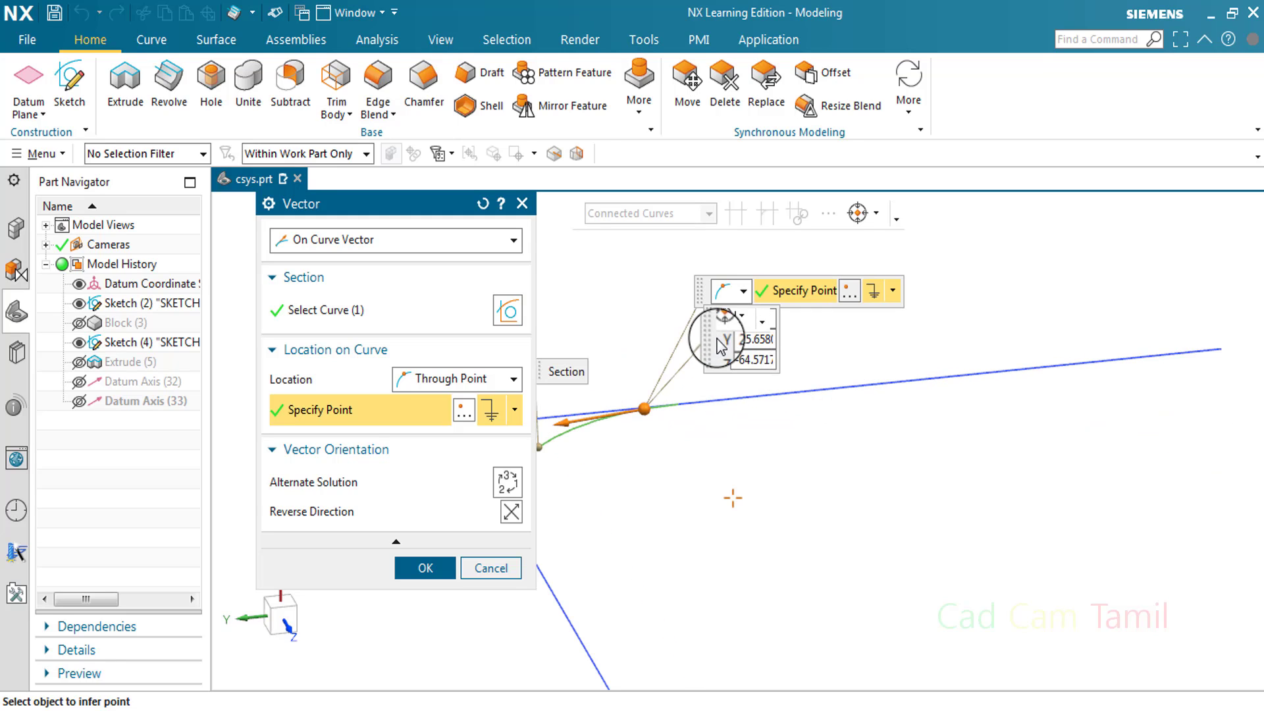
left_click(642, 409)
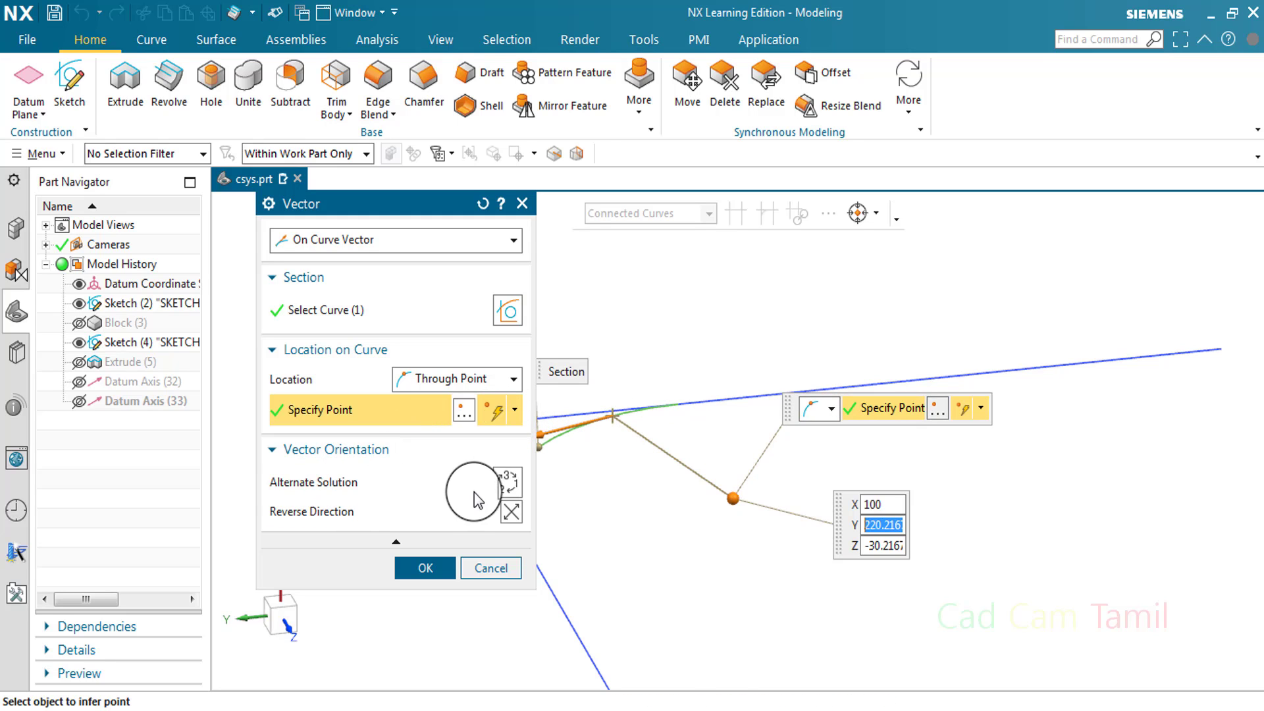
Cycle through the alternate solutions for the on-curve vector until it is normal to the fillet arc
scroll(691, 465, "down", 3)
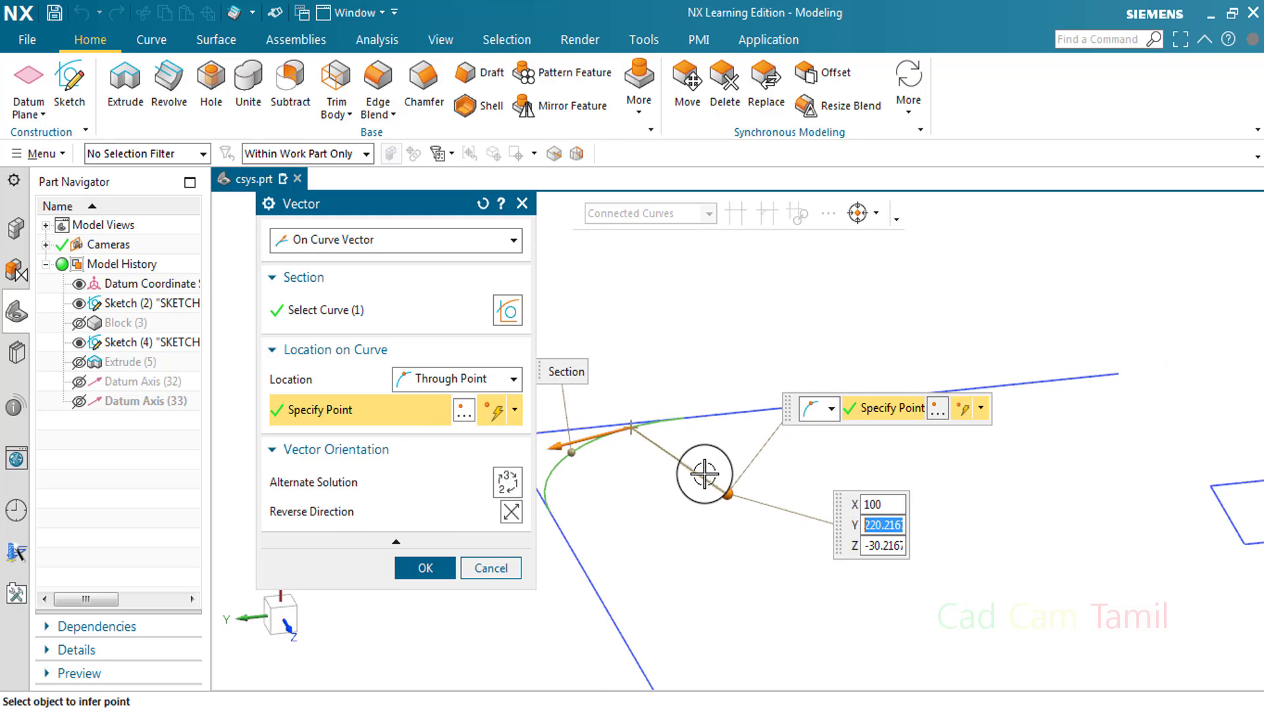
left_click(507, 487)
left_click(507, 488)
left_click(507, 487)
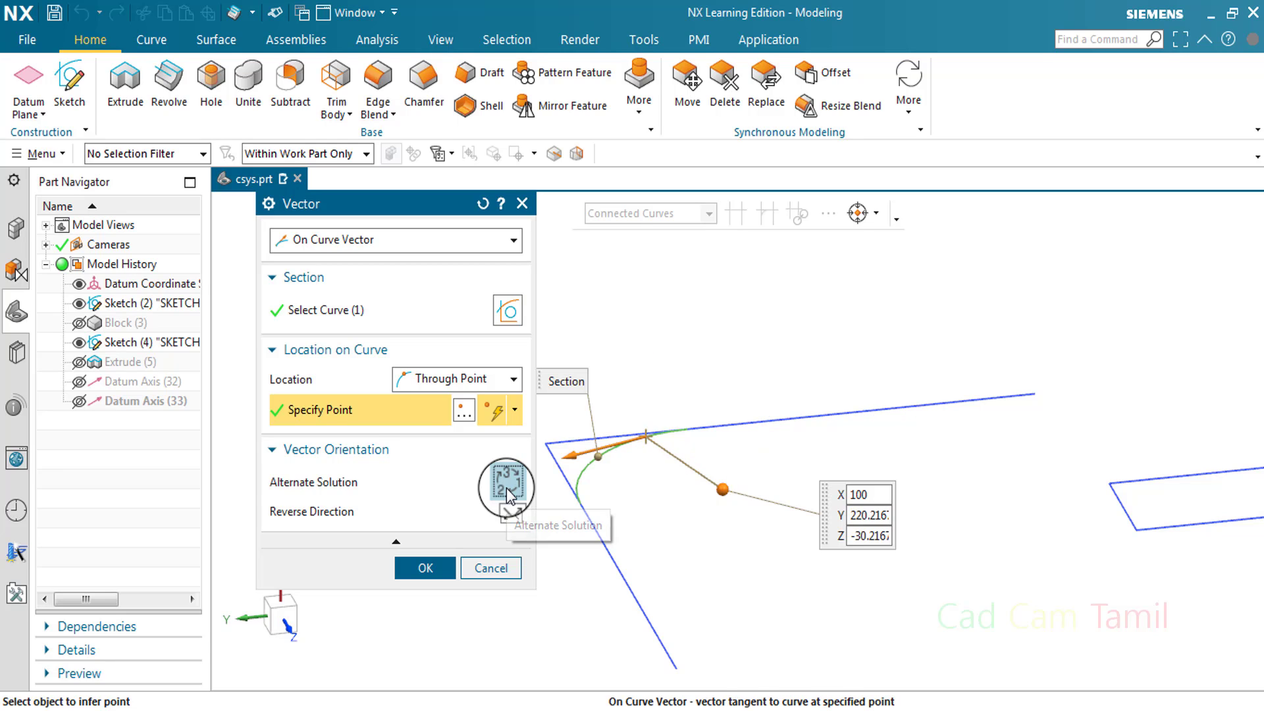
left_click(507, 488)
left_click(507, 488)
left_click(507, 487)
left_click(507, 488)
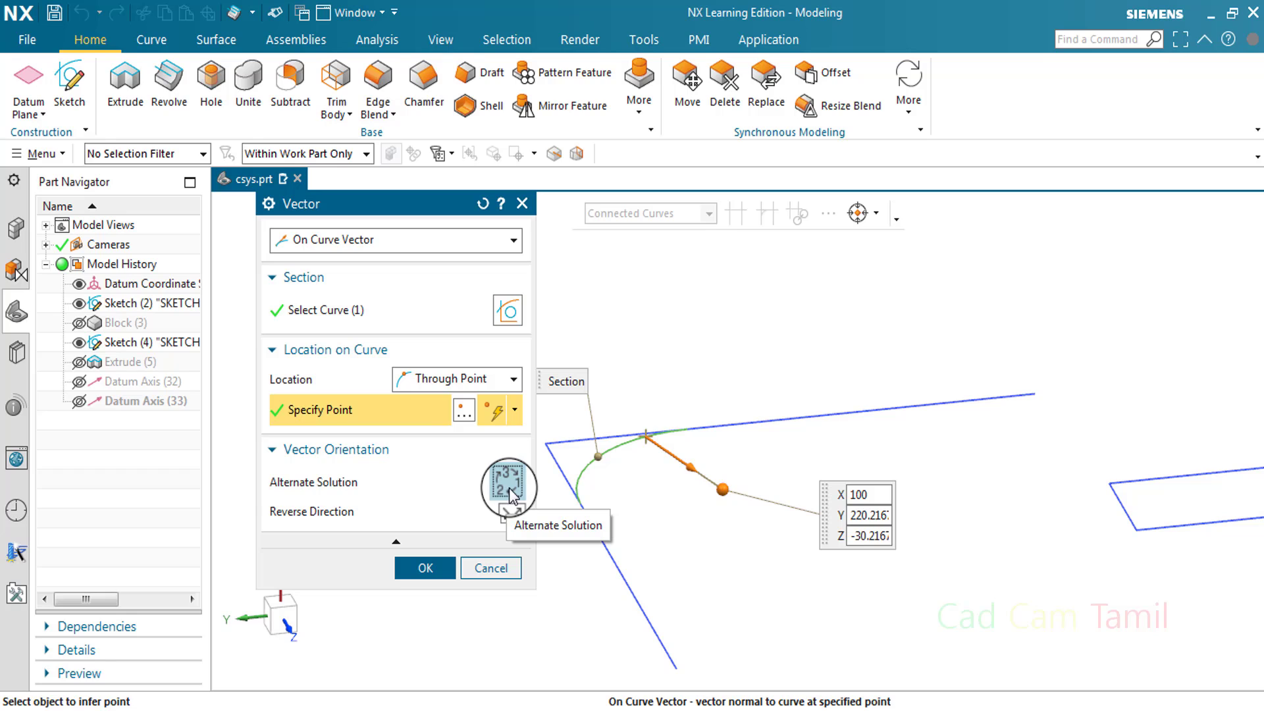
Reverse the normal vector's direction repeatedly, ending with it pointing from the arc toward the specified point
left_click(508, 511)
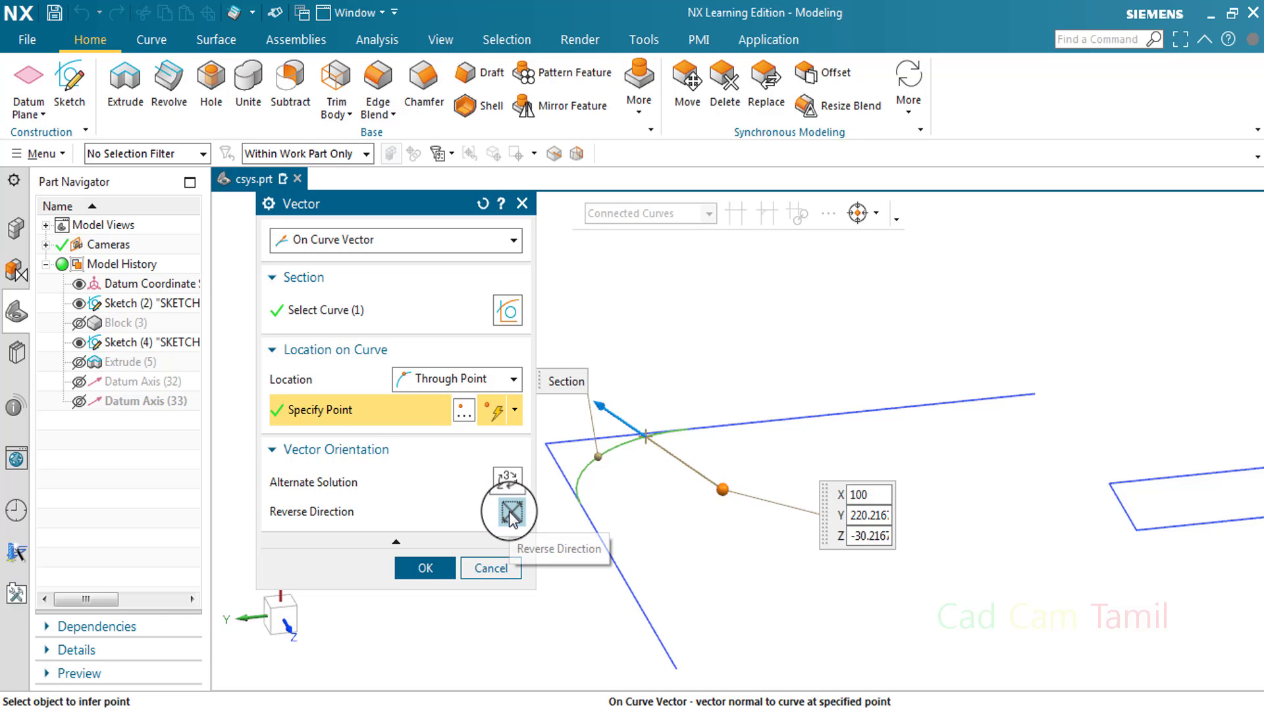
left_click(508, 510)
left_click(508, 511)
left_click(508, 511)
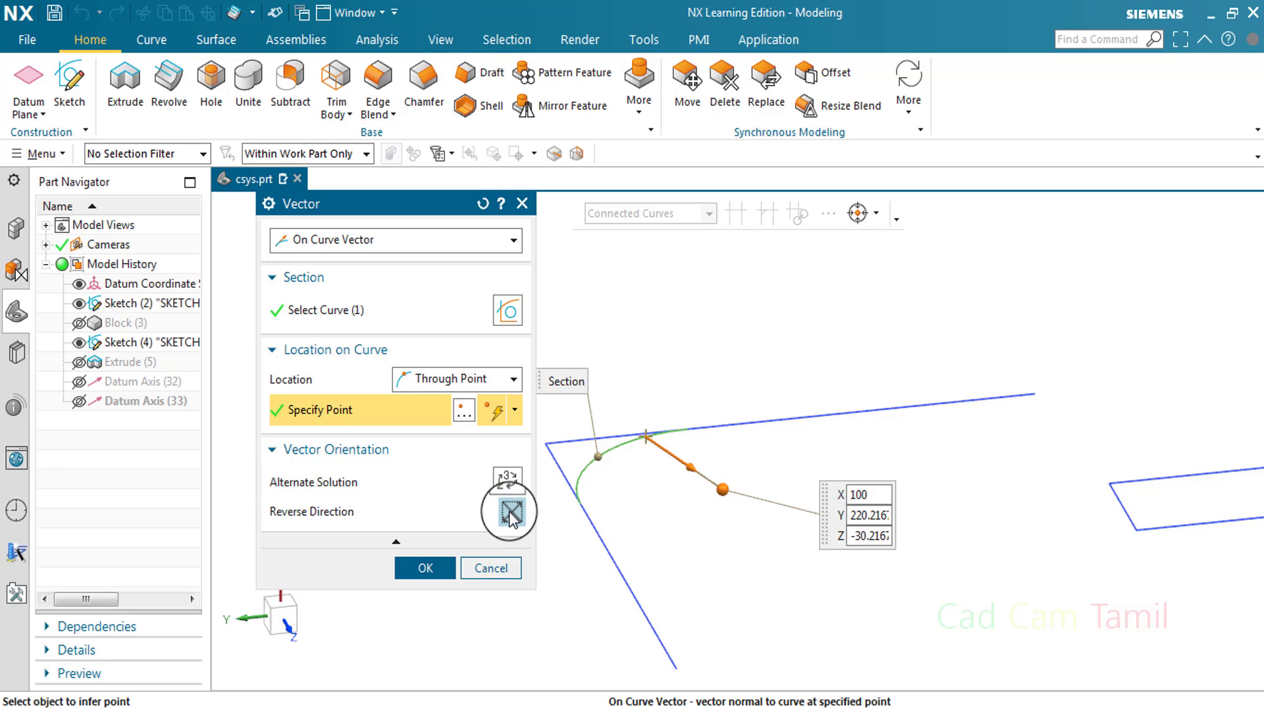
Change the vector type from On Curve Vector to Face/Plane Normal
left_click(513, 240)
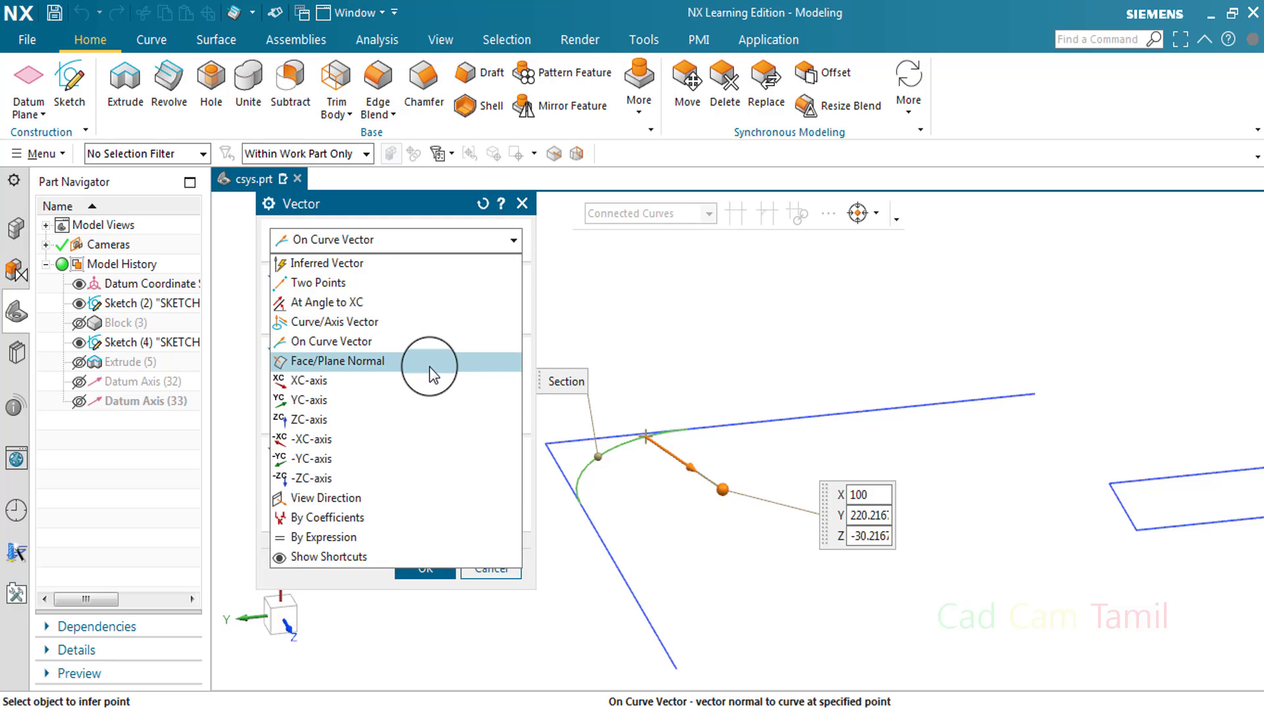
left_click(593, 451)
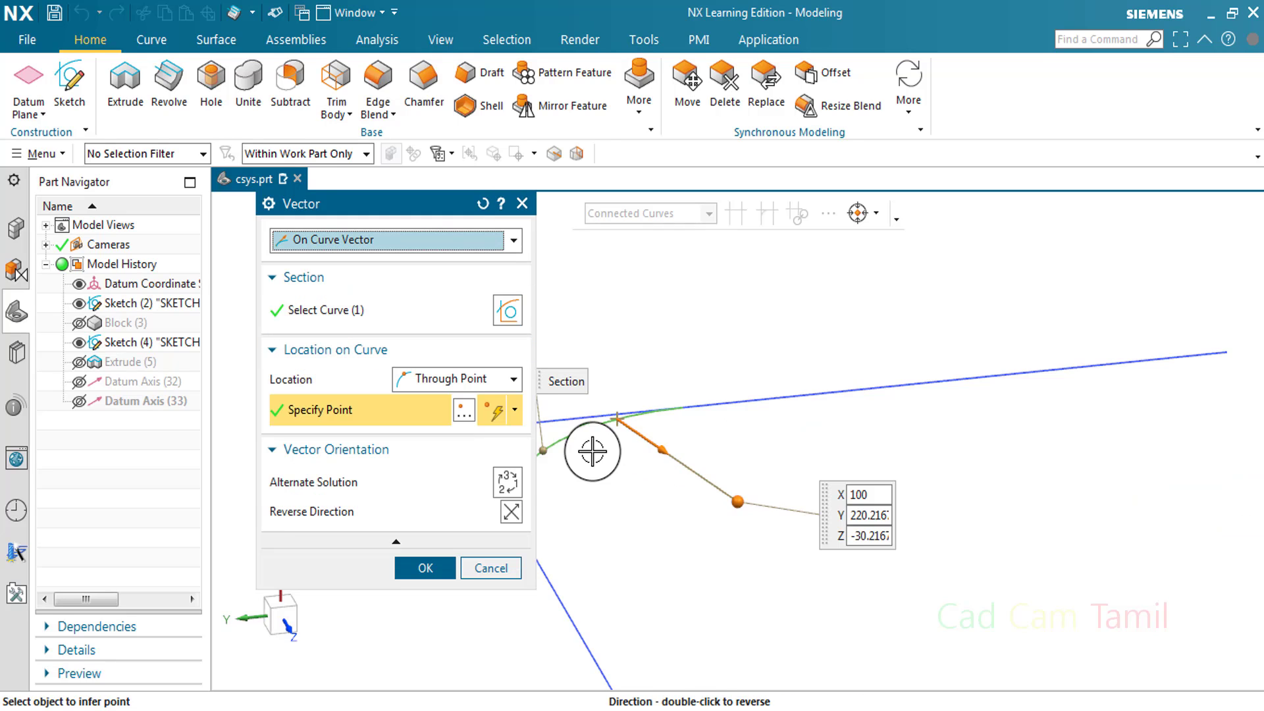
scroll(593, 451, "down", 2)
scroll(561, 318, "down", 2)
left_click(513, 239)
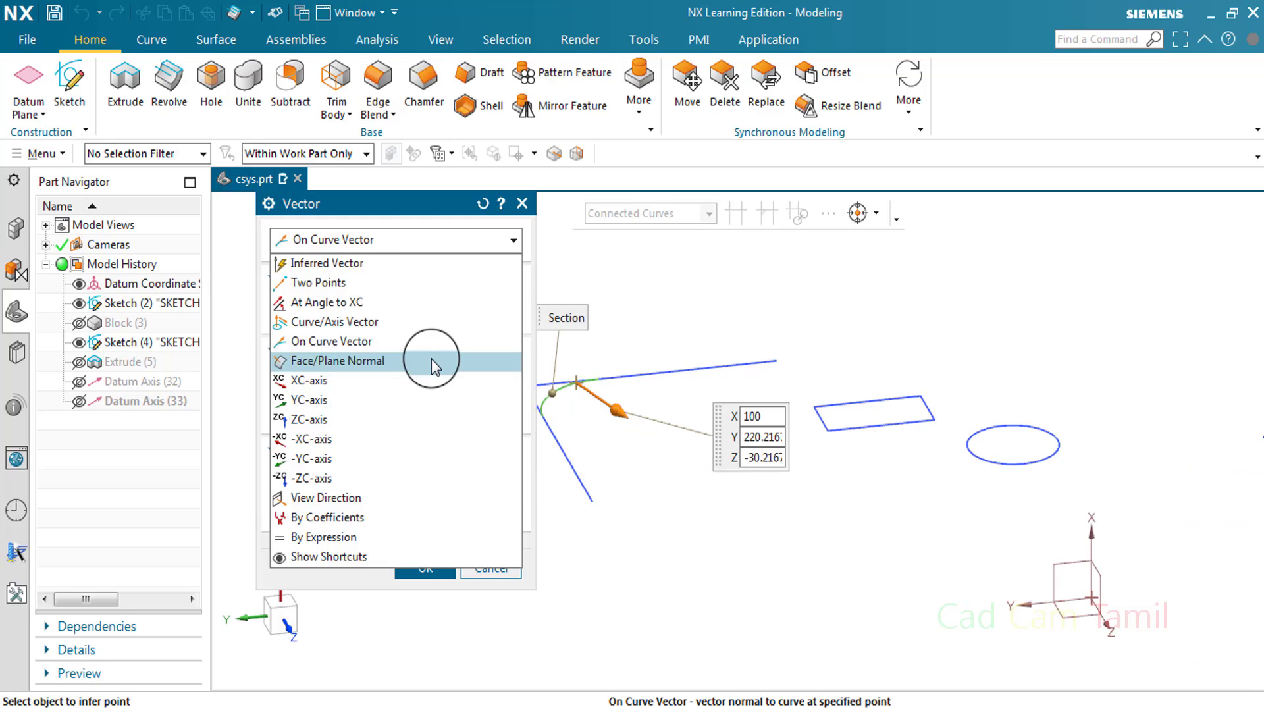
left_click(432, 361)
scroll(677, 333, "down", 3)
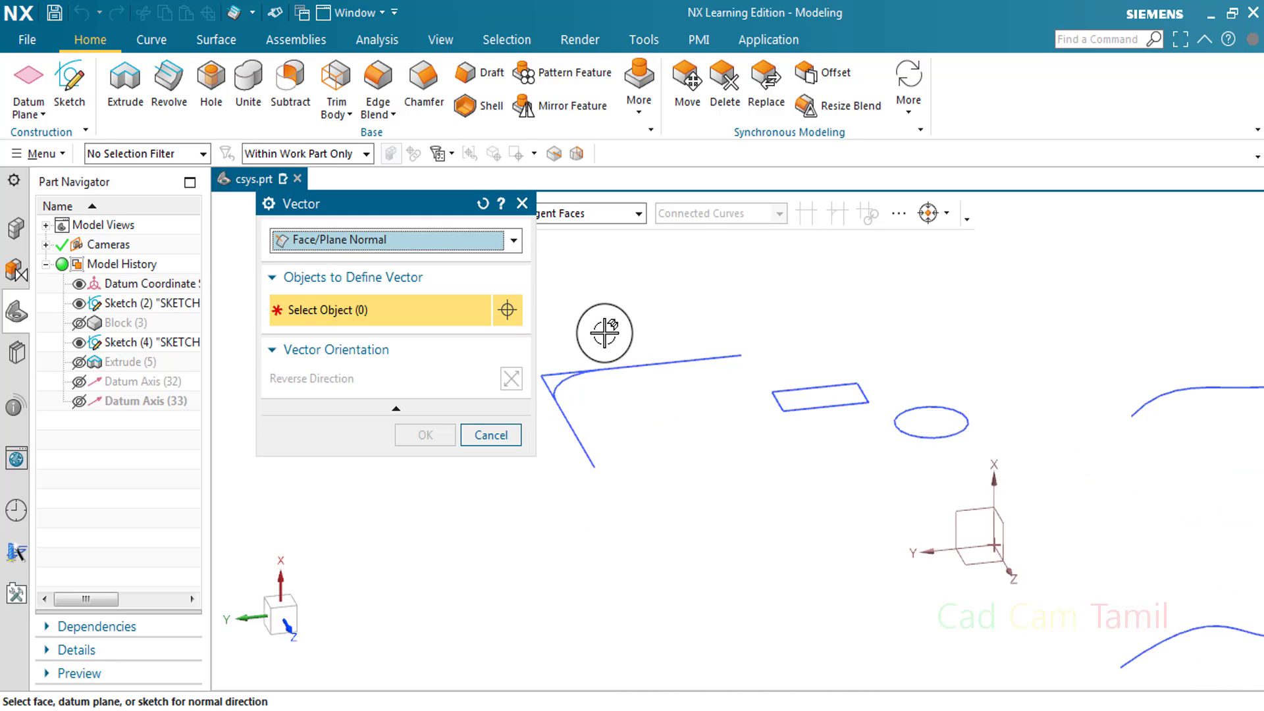
Show Block (3) and accept the normal of its narrow side face, facing +Y, as the revolve axis vector
left_click(94, 323)
scroll(700, 428, "up", 3)
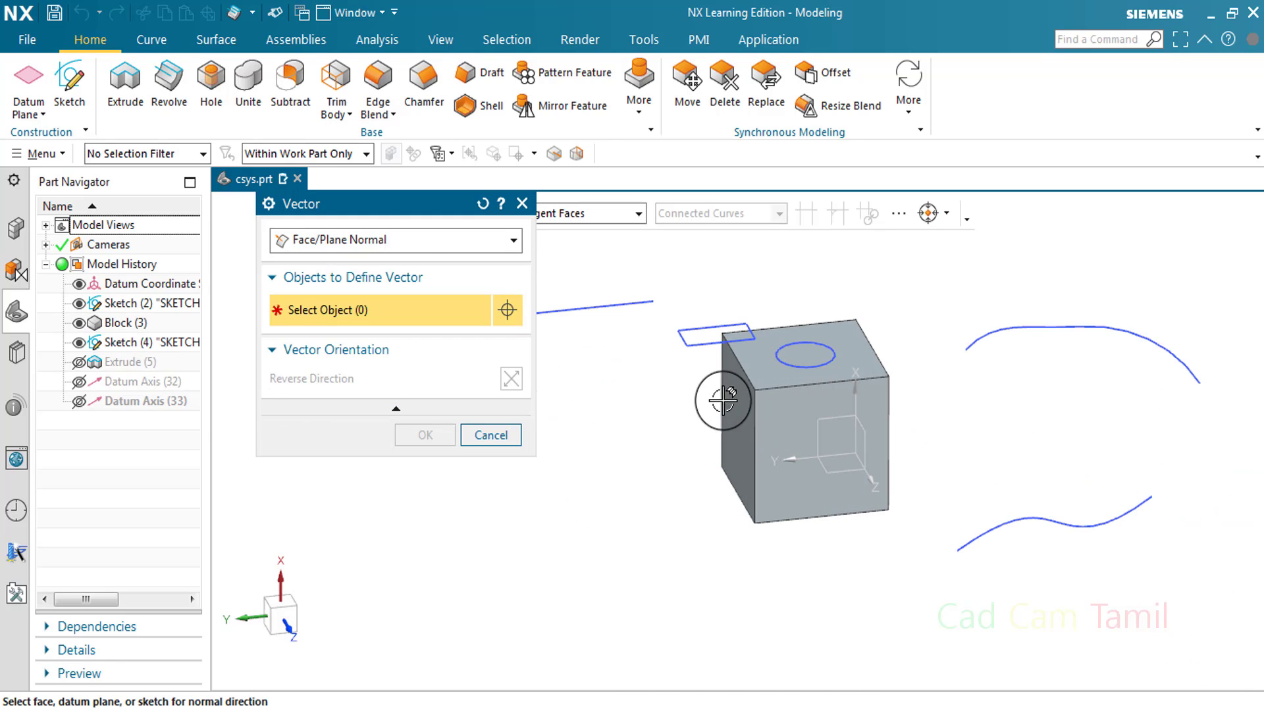
left_click(737, 427)
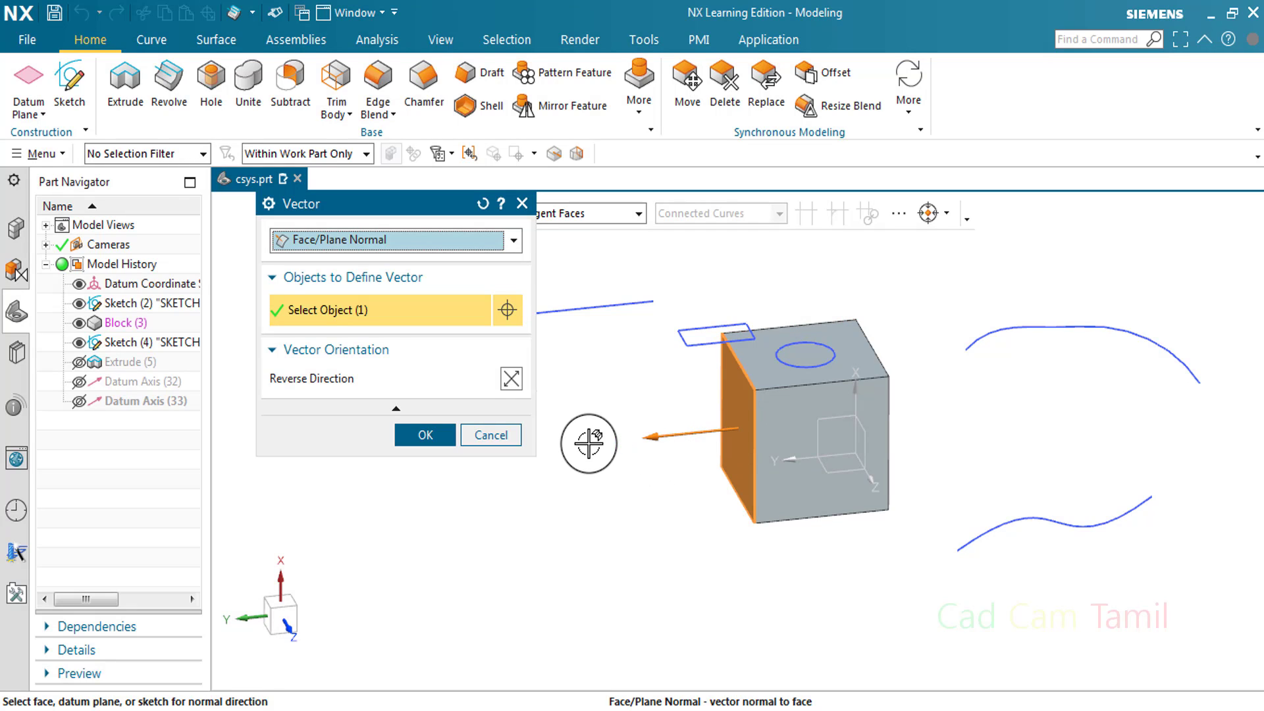
left_click(427, 435)
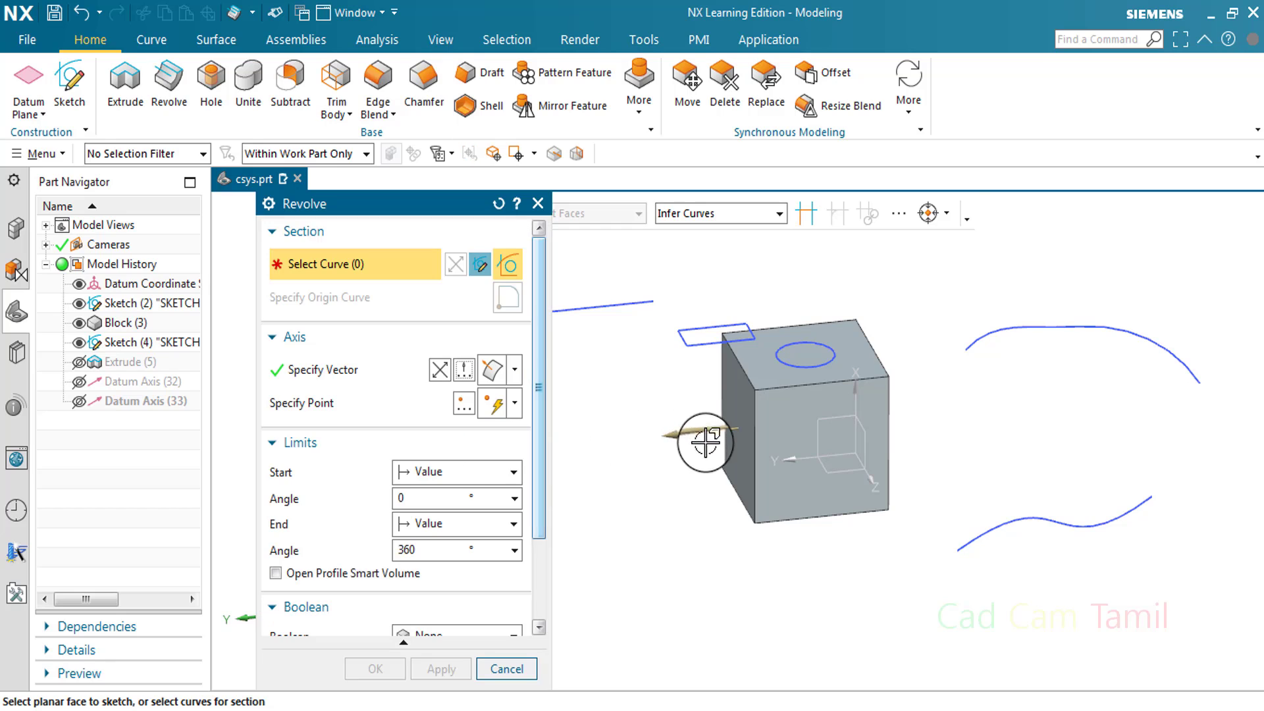
Reopen the revolve axis vector definition and hide Block (3)
left_click(492, 370)
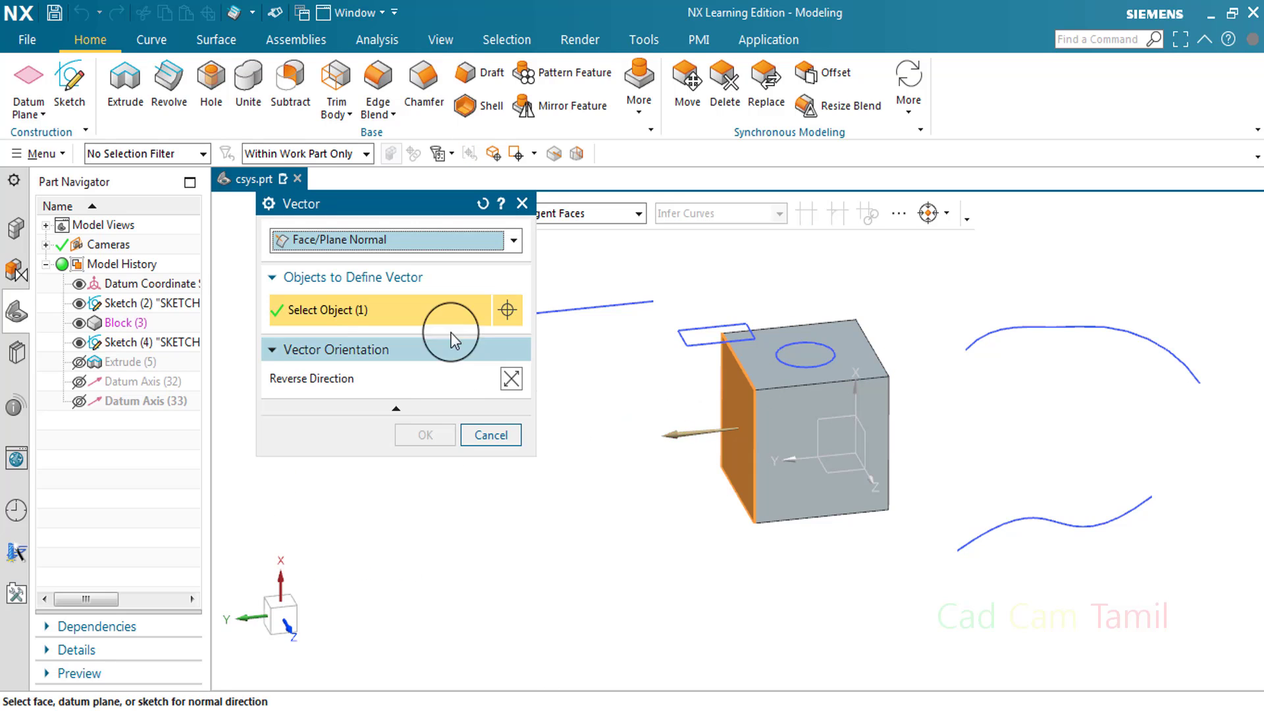
left_click(500, 240)
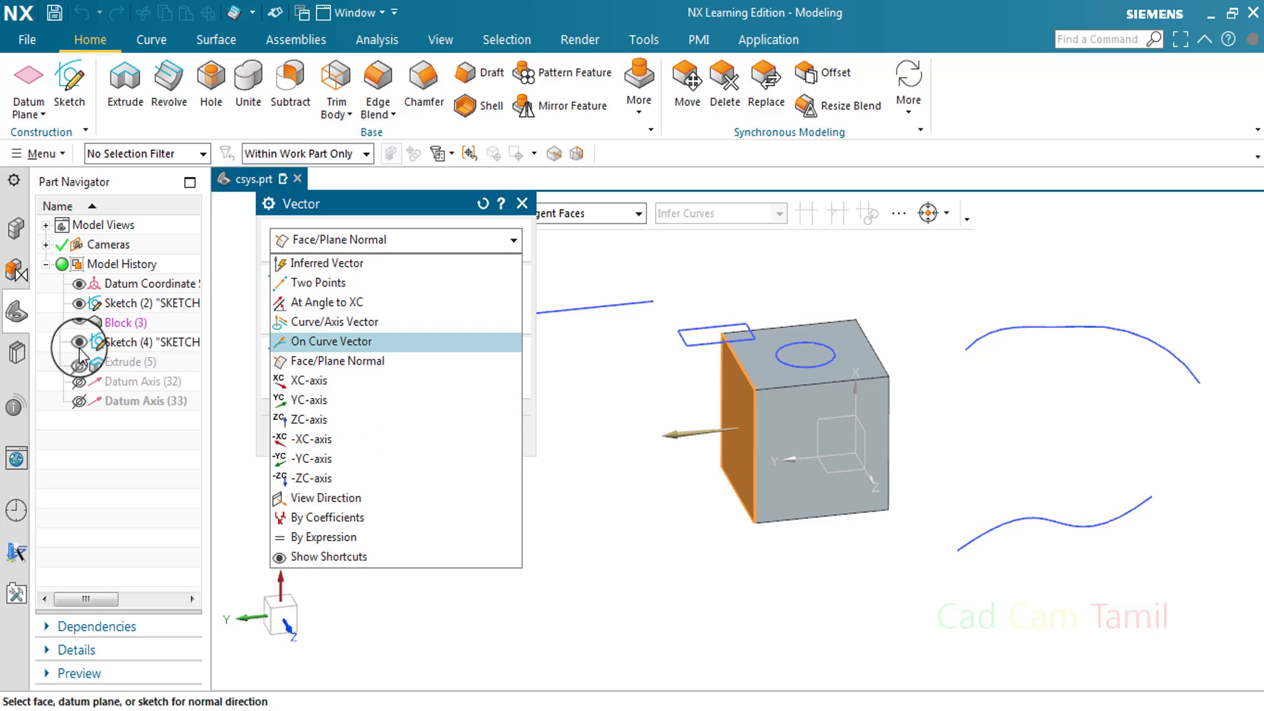
key("Escape")
left_click(79, 323)
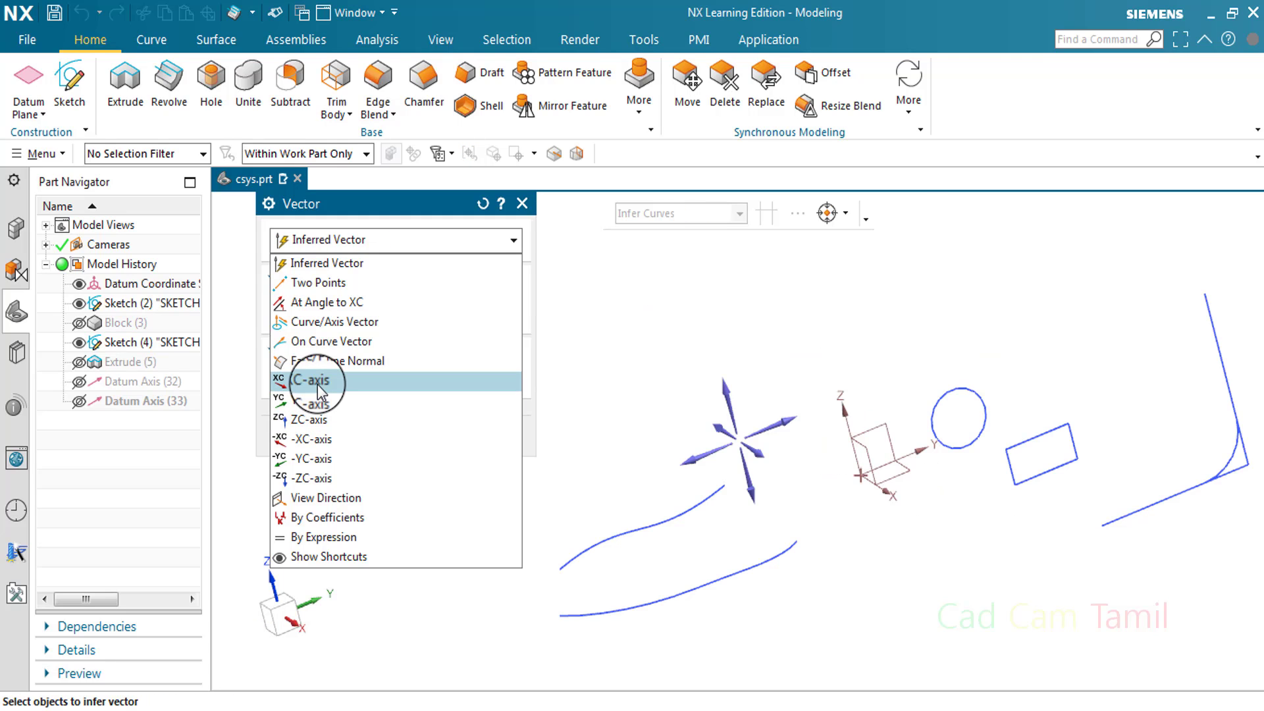
Set the vector type to XC-axis and accept it as the revolve axis direction
left_click(317, 382)
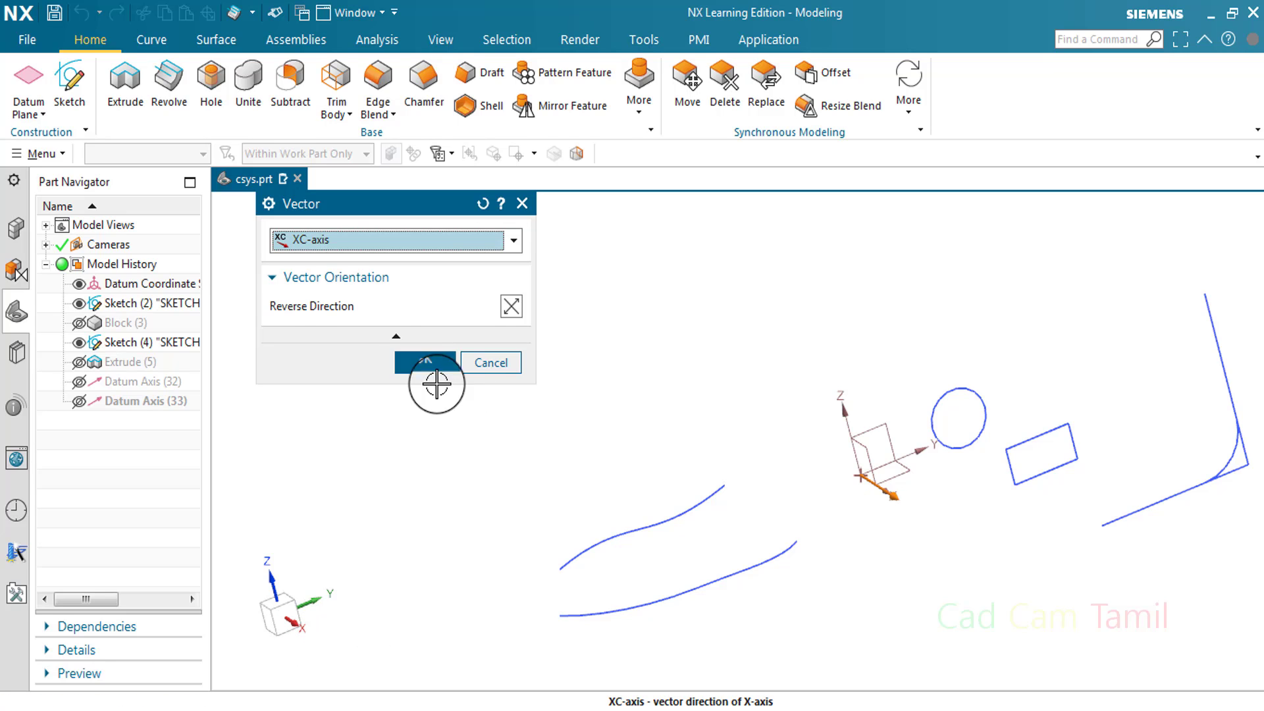
left_click(425, 363)
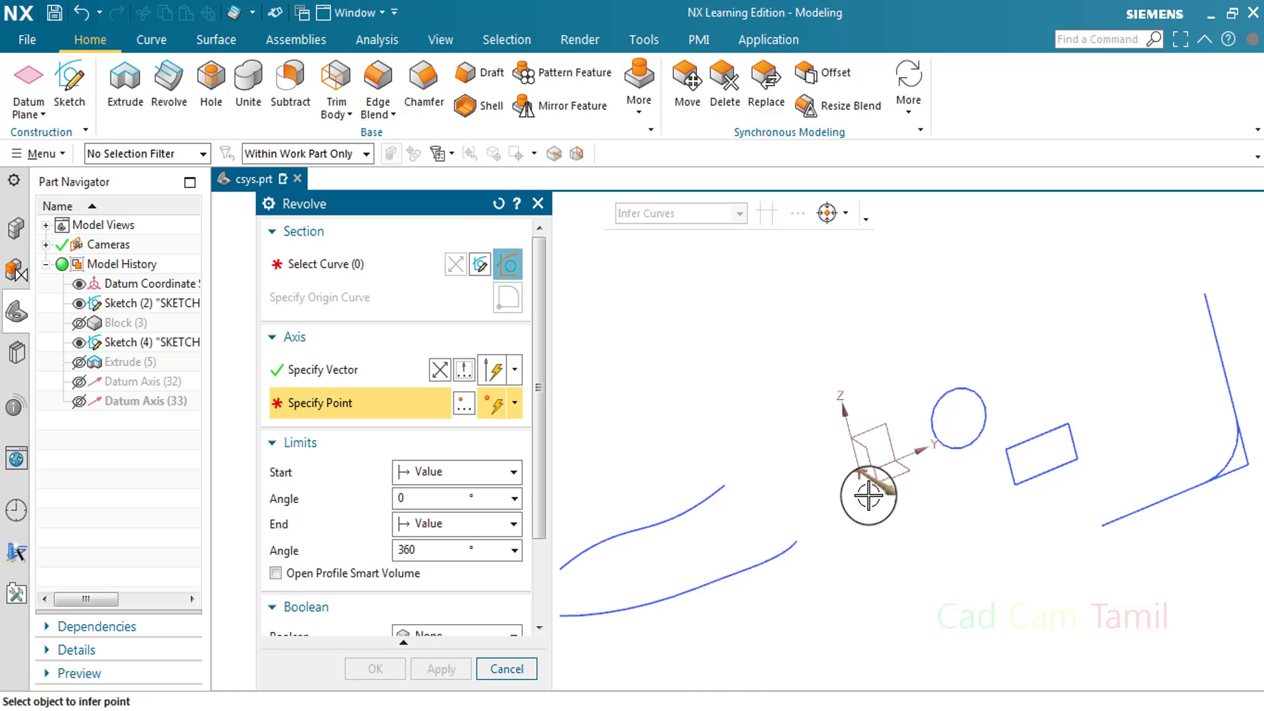
scroll(846, 471, "up", 3)
Reopen the vector definition, change its type to YC-axis, and reverse its direction
left_click(485, 372)
left_click(329, 238)
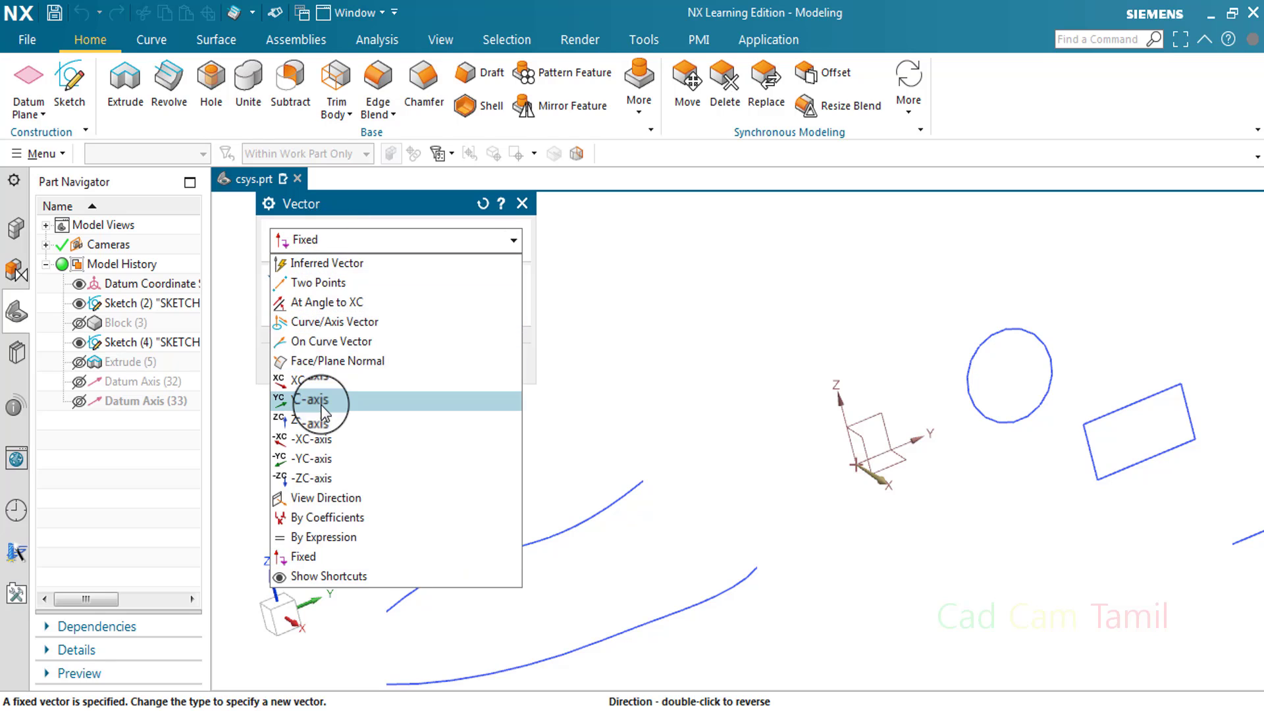
left_click(490, 403)
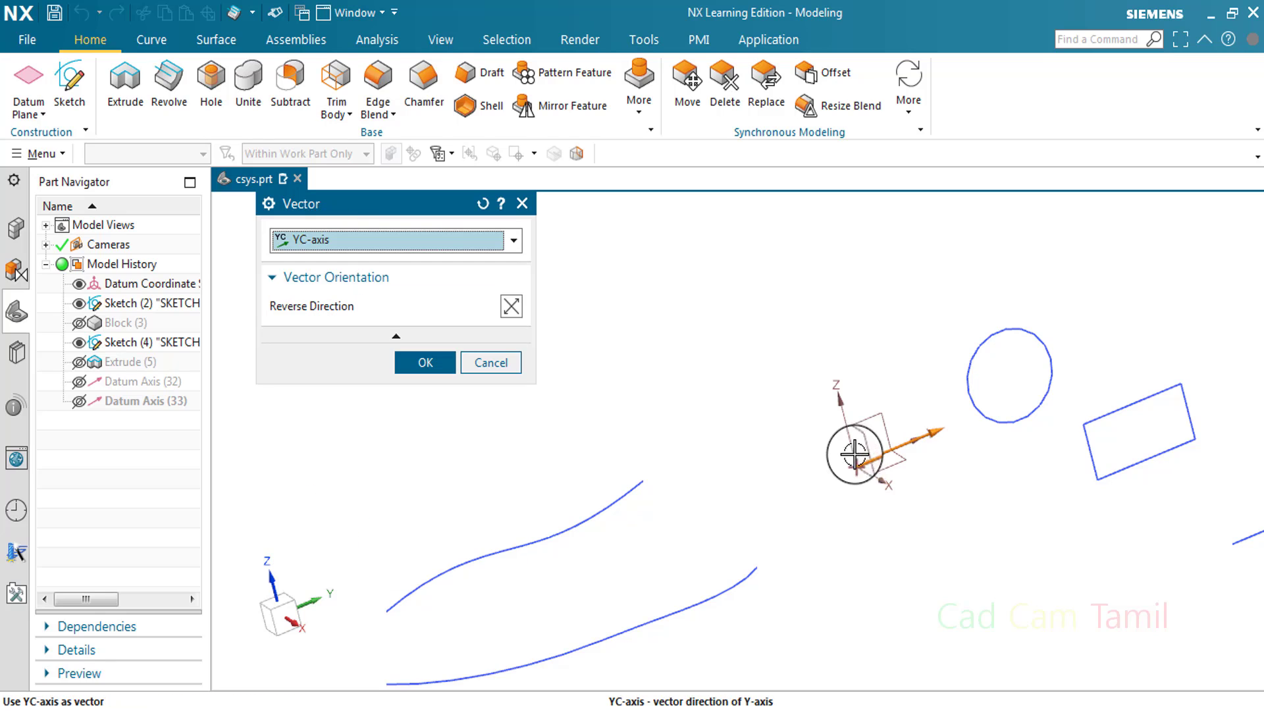
left_click(511, 315)
Try ZC-axis as the vector type, and switch it to -XC-axis
left_click(421, 239)
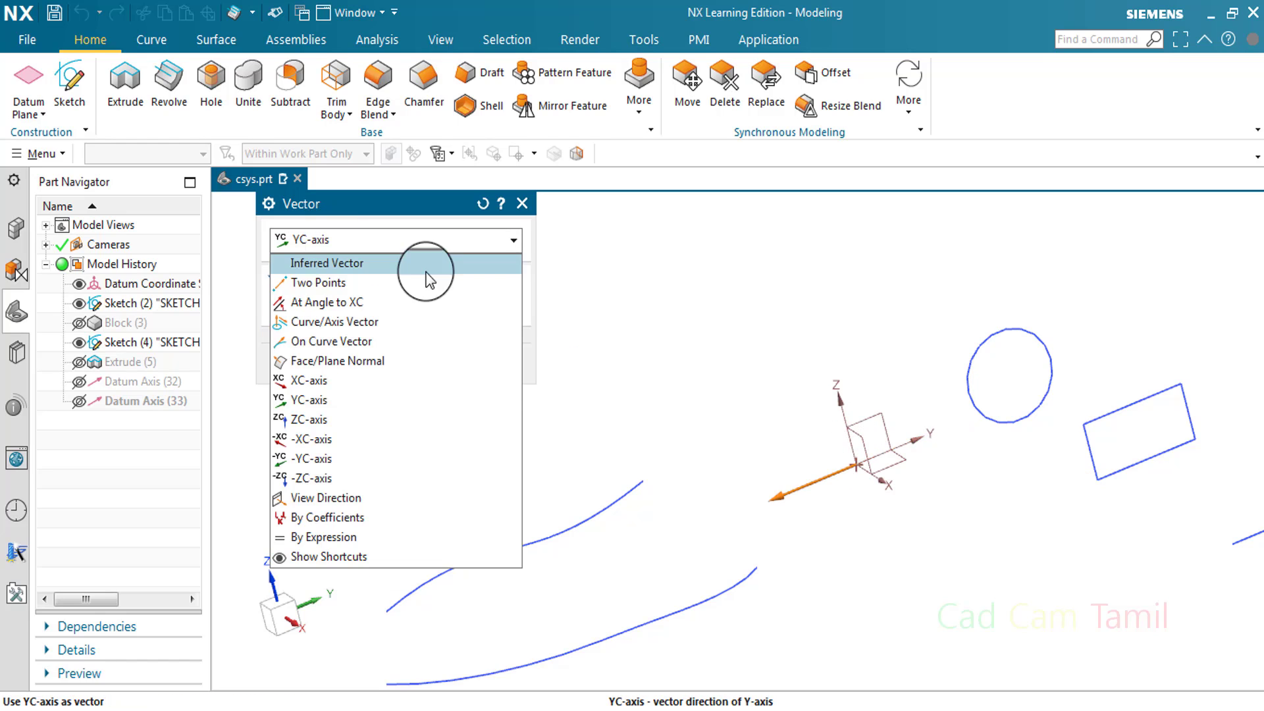
left_click(378, 425)
left_click(487, 240)
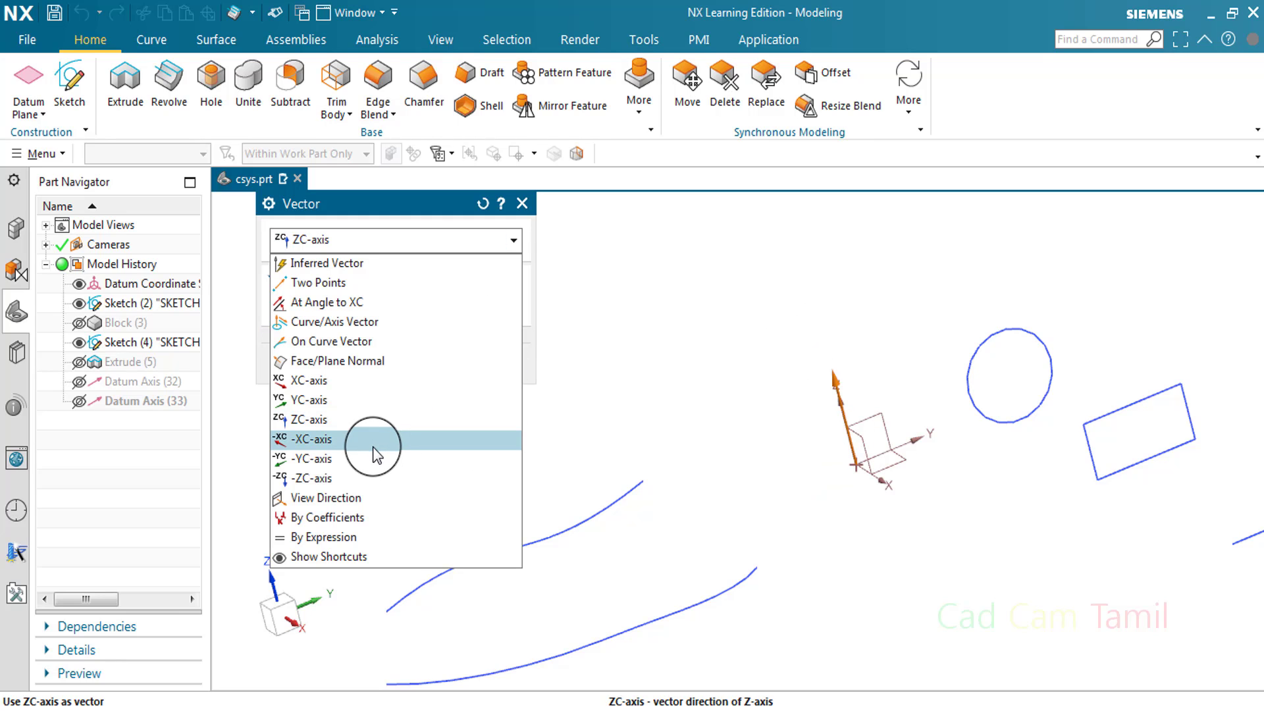
left_click(373, 444)
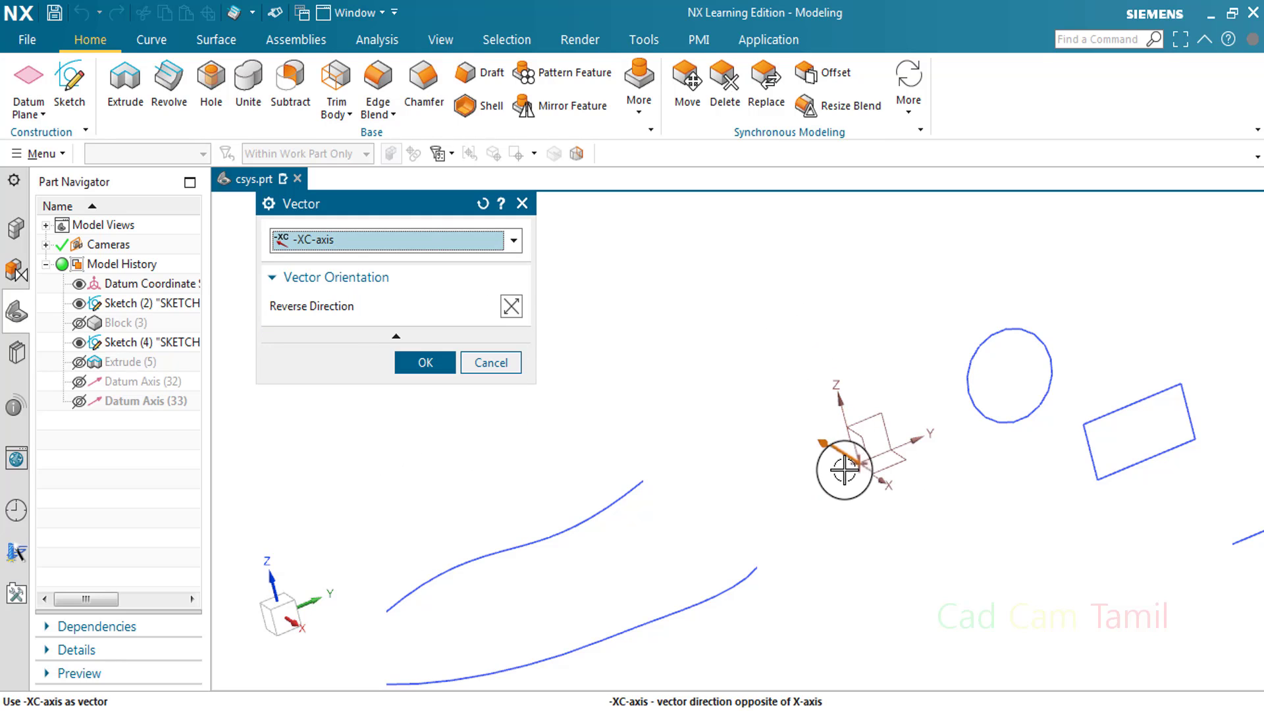
Try -YC-axis and -ZC-axis as the vector type for the revolve axis
left_click(512, 309)
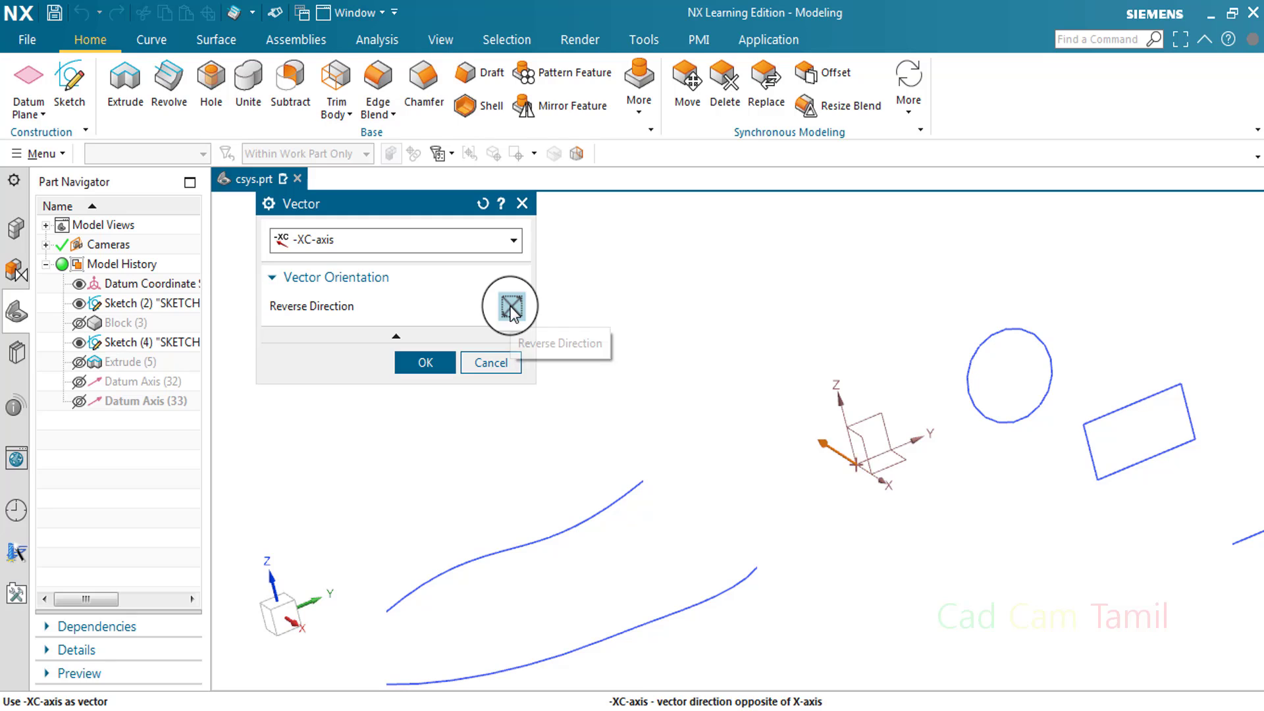
left_click(463, 239)
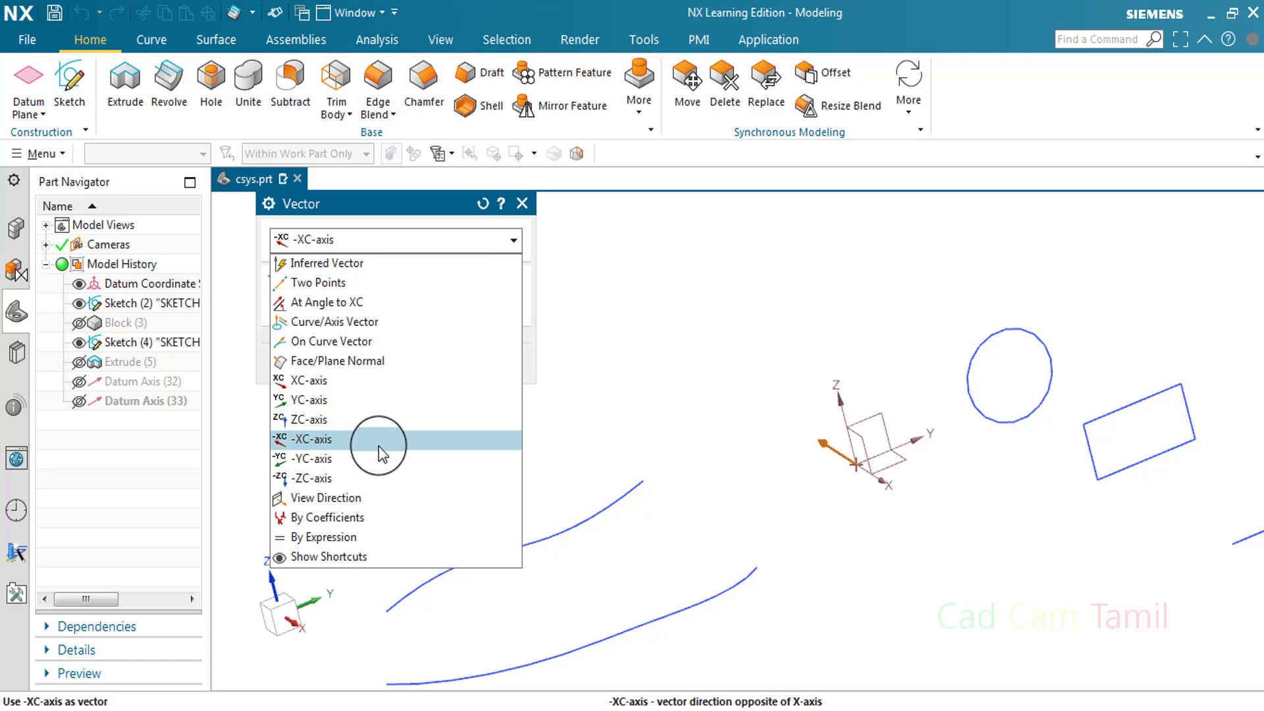
left_click(342, 460)
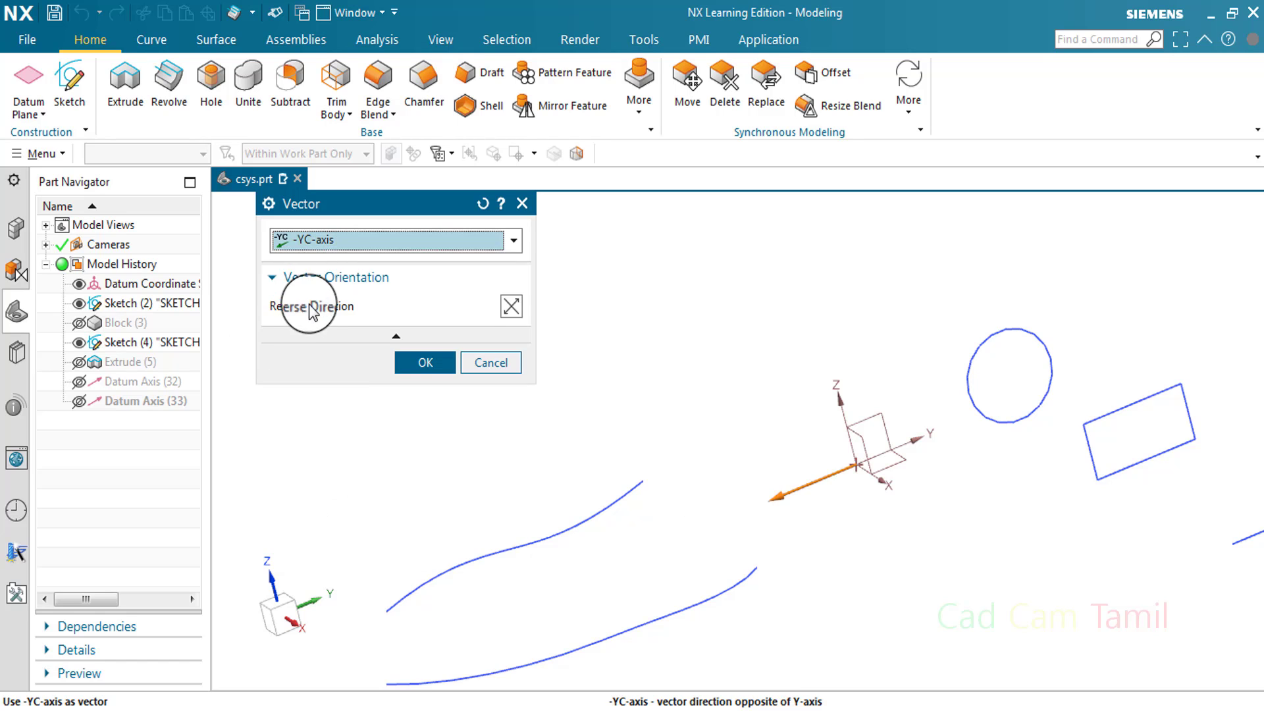
left_click(309, 240)
left_click(306, 478)
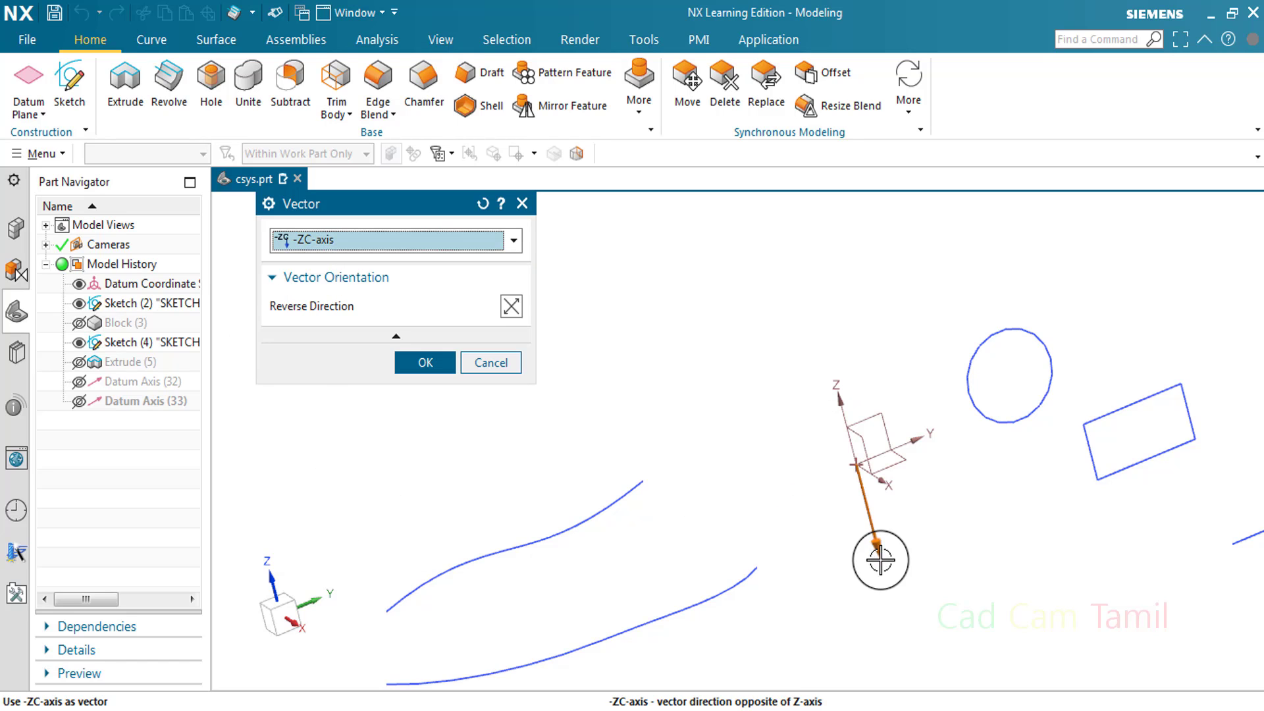
Change the vector type to View Direction and accept it as the revolve axis direction
left_click(314, 234)
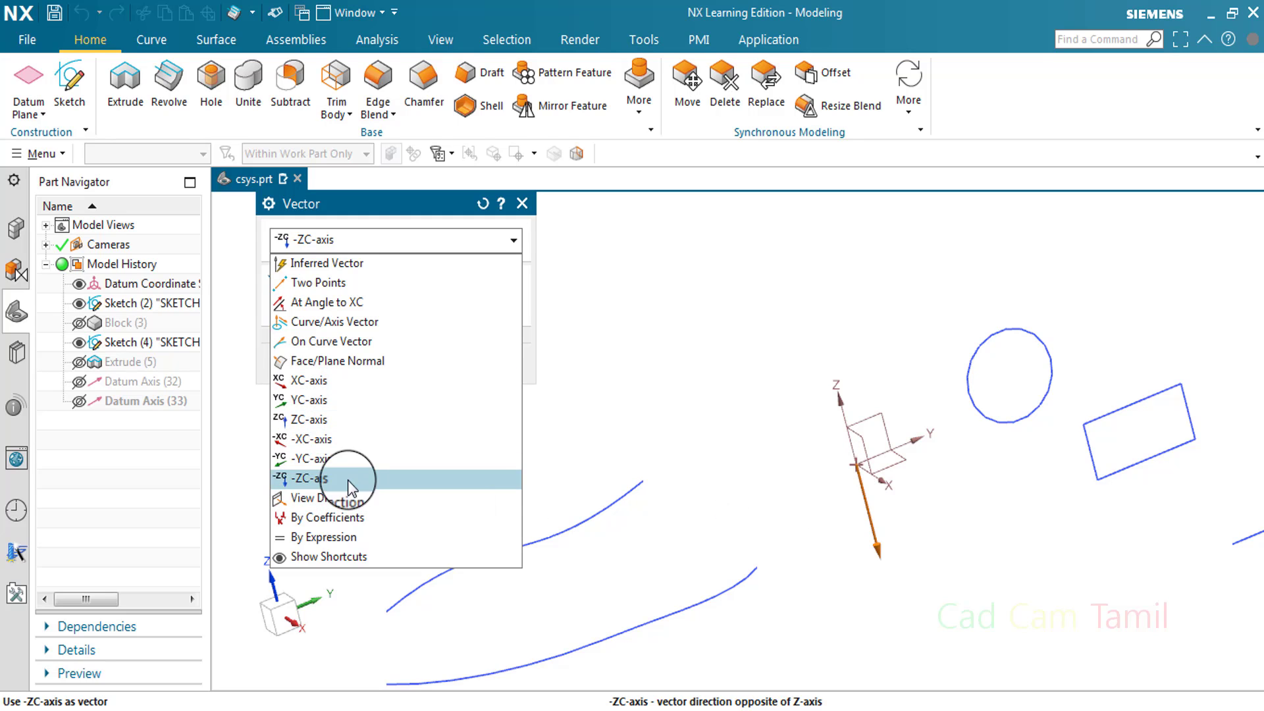
left_click(362, 503)
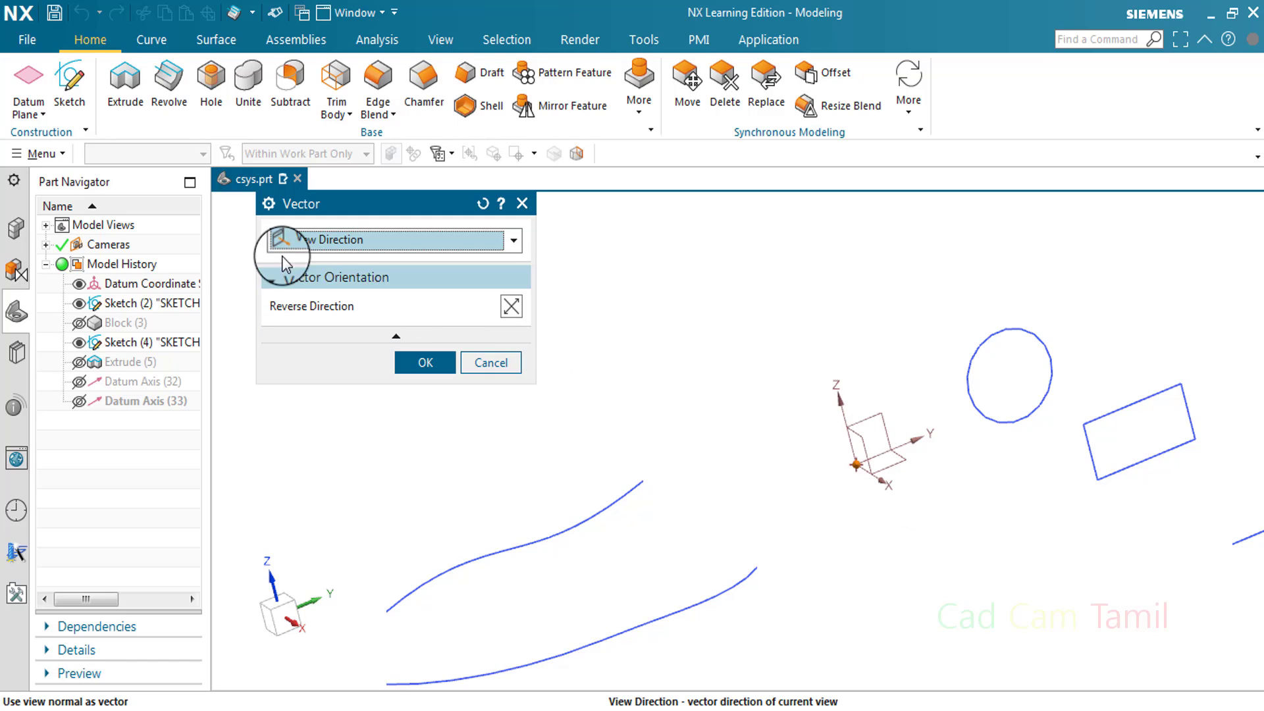
left_click(425, 362)
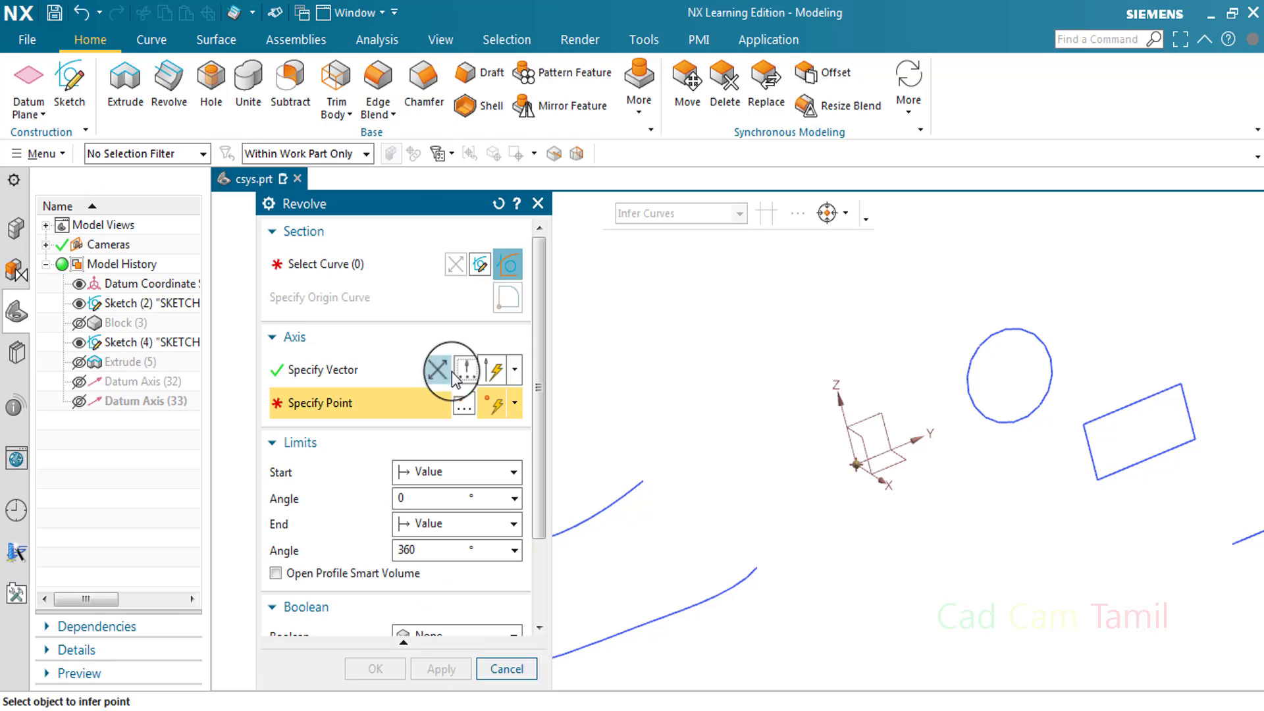
Reopen the vector definition, set its type to By Coefficients with Cartesian values, and accept the vector
left_click(488, 371)
left_click(490, 239)
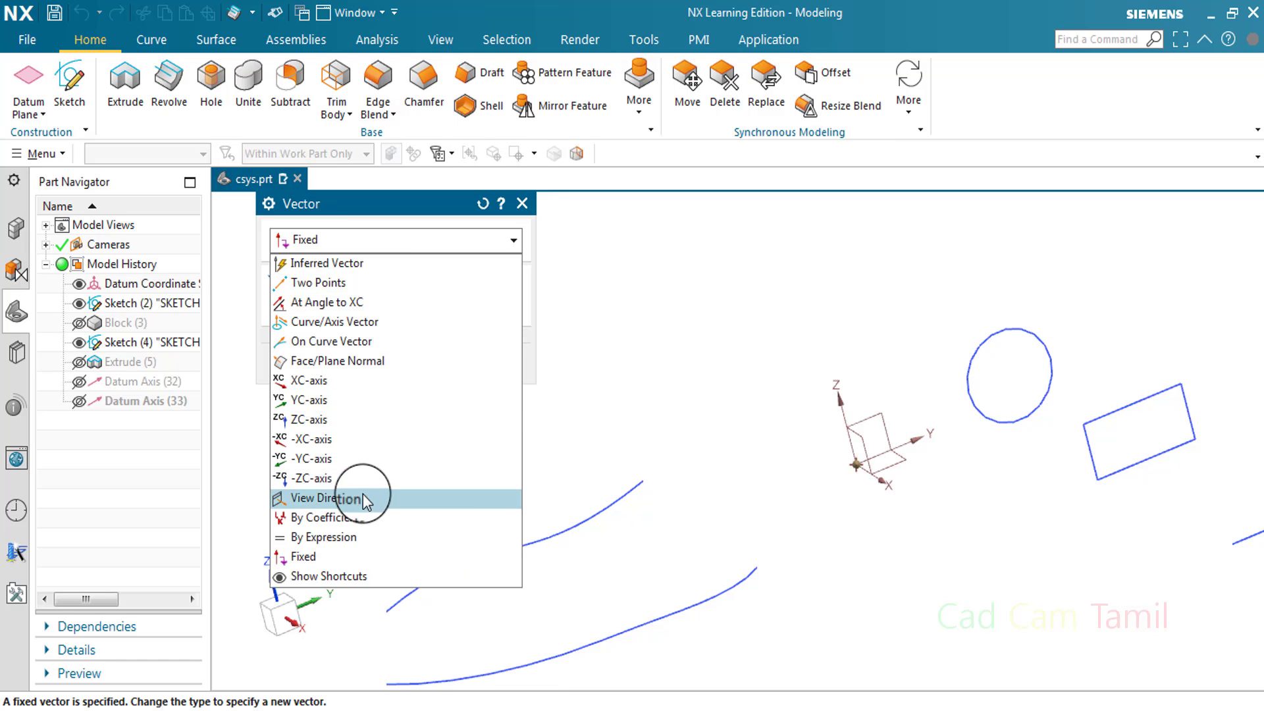
left_click(331, 523)
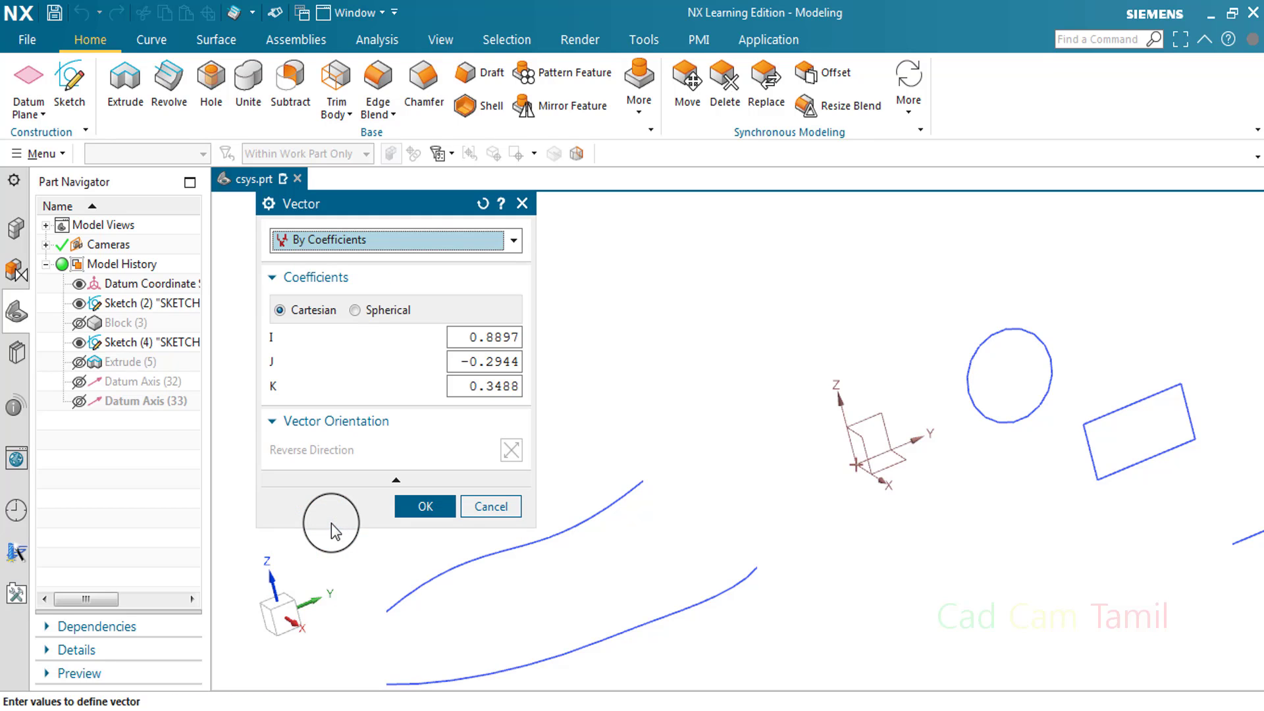
left_click(319, 279)
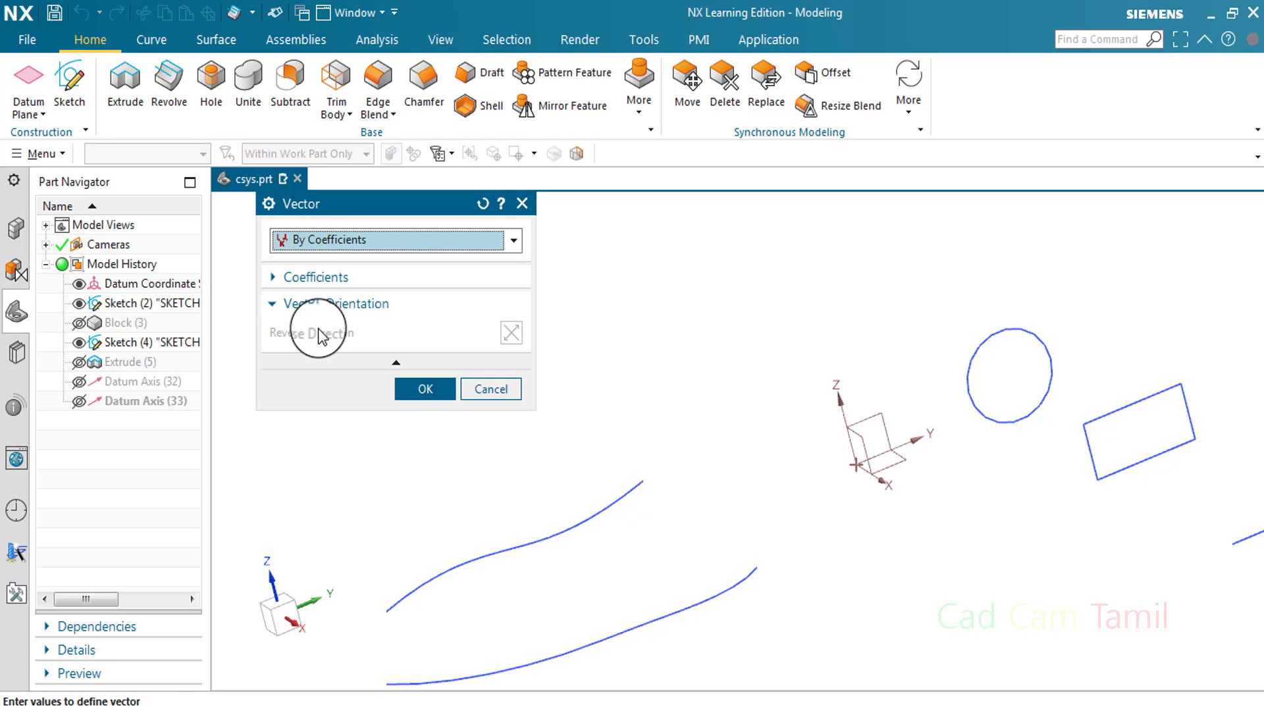
left_click(309, 280)
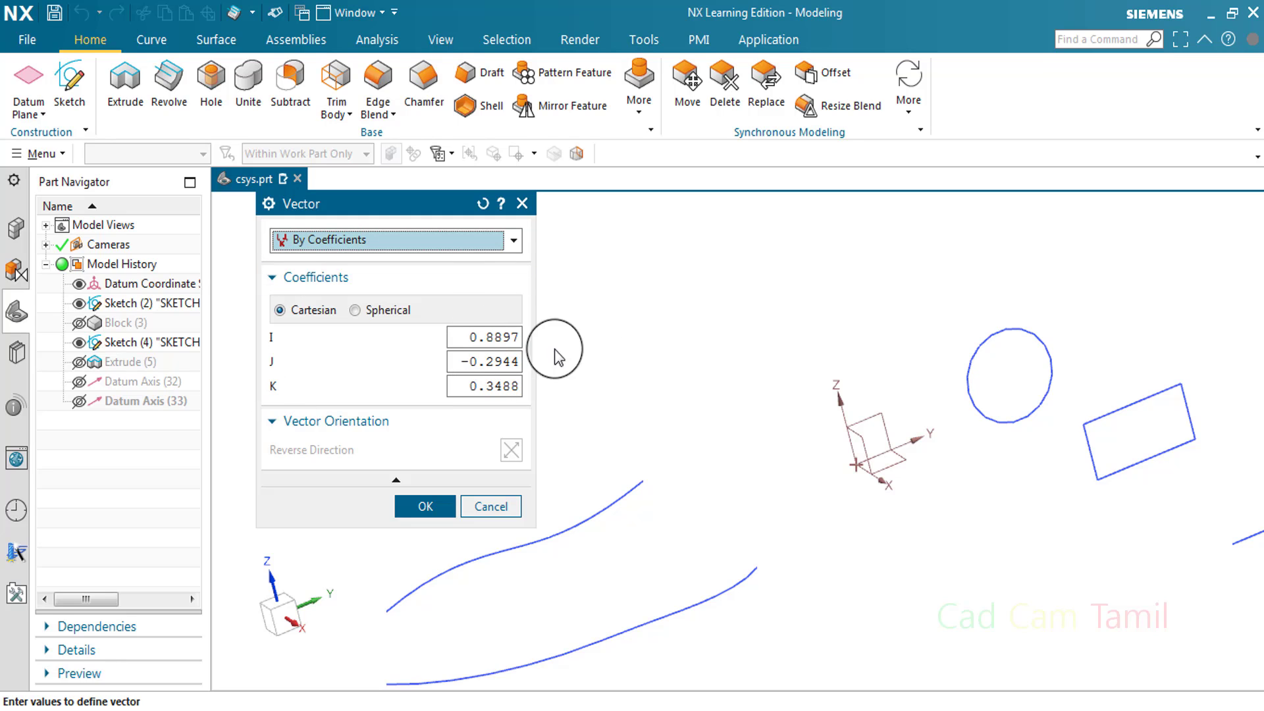
left_click(427, 507)
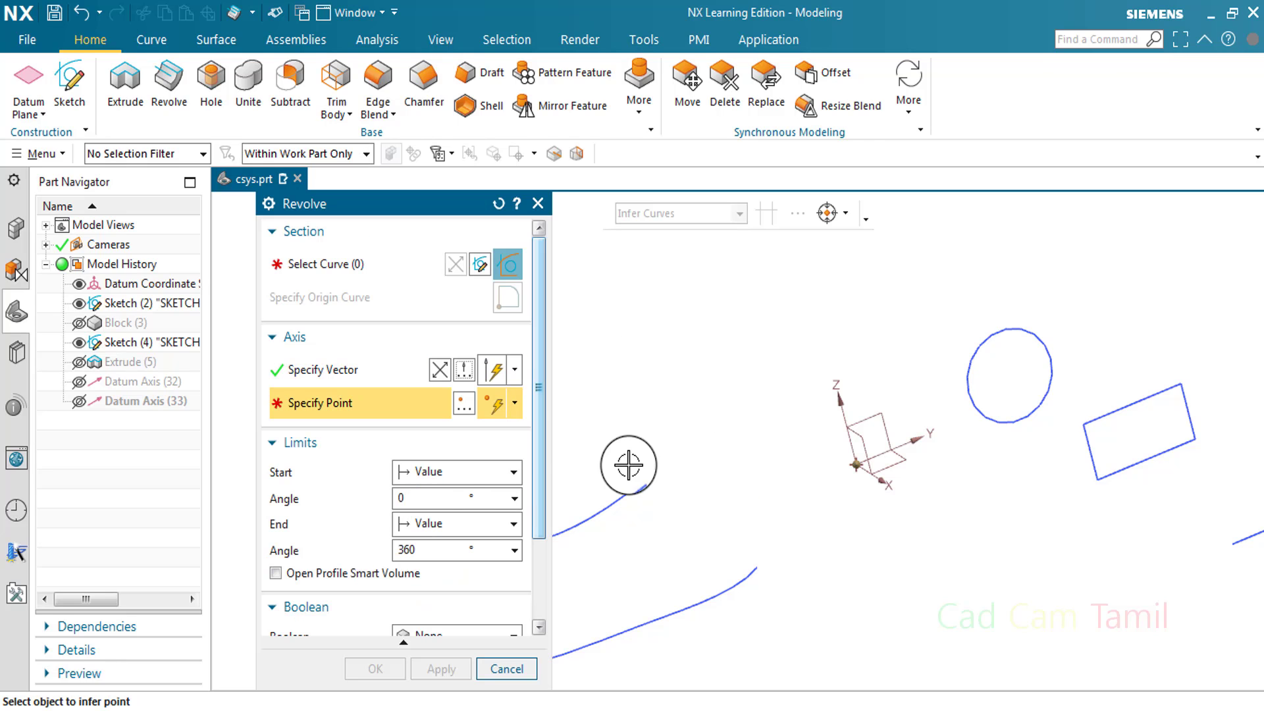
Redefine the revolve axis vector By Coefficients using the Spherical option and accept it
scroll(632, 467, "down", 5)
scroll(639, 485, "up", 5)
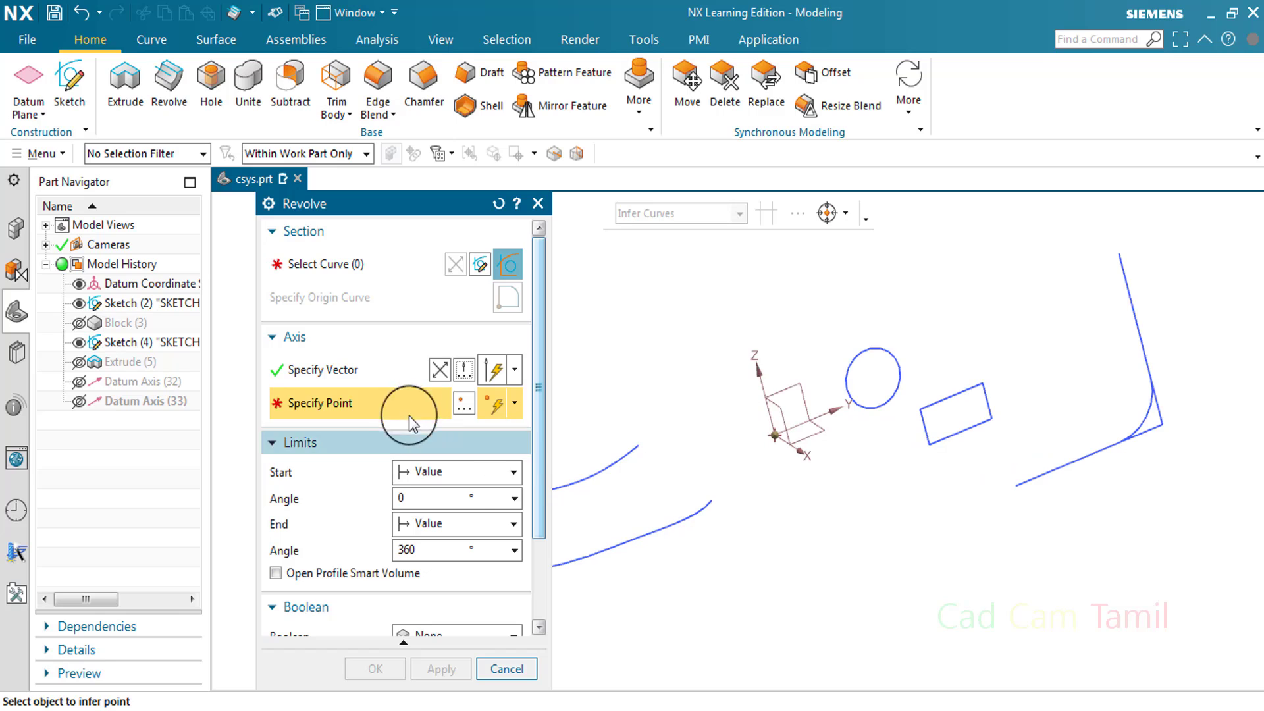
left_click(464, 370)
left_click(357, 260)
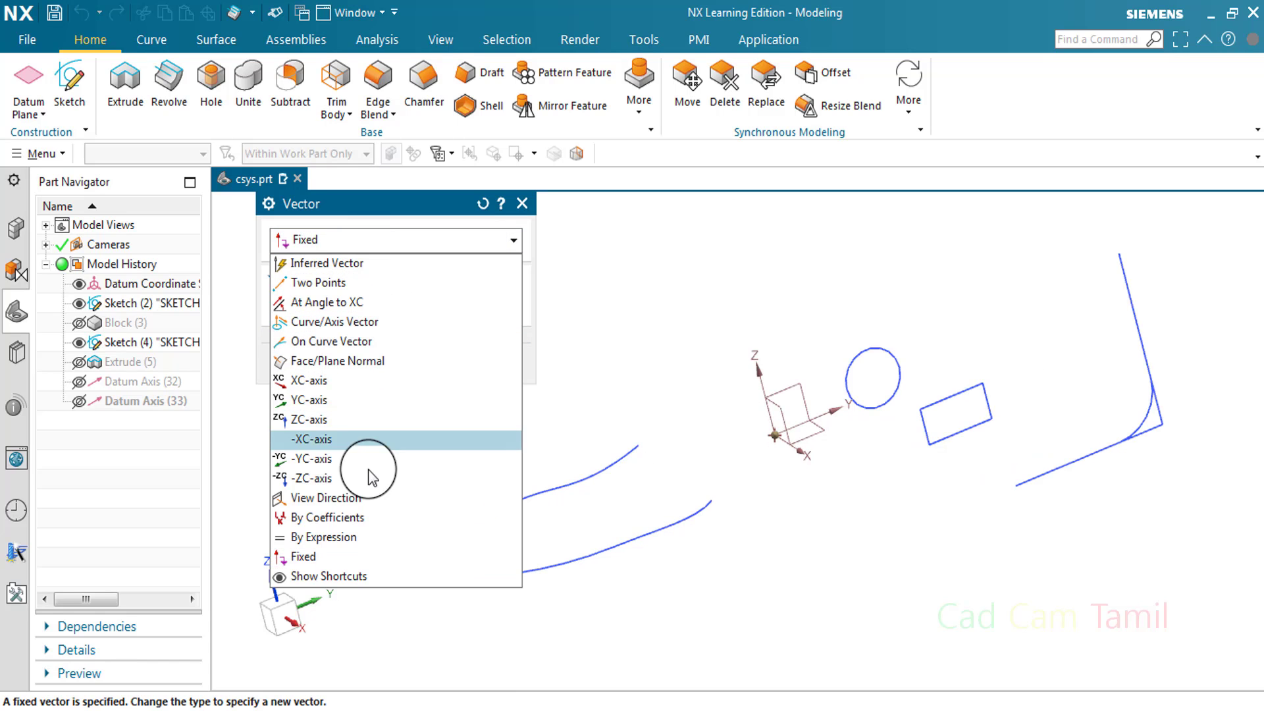
left_click(377, 515)
left_click(355, 310)
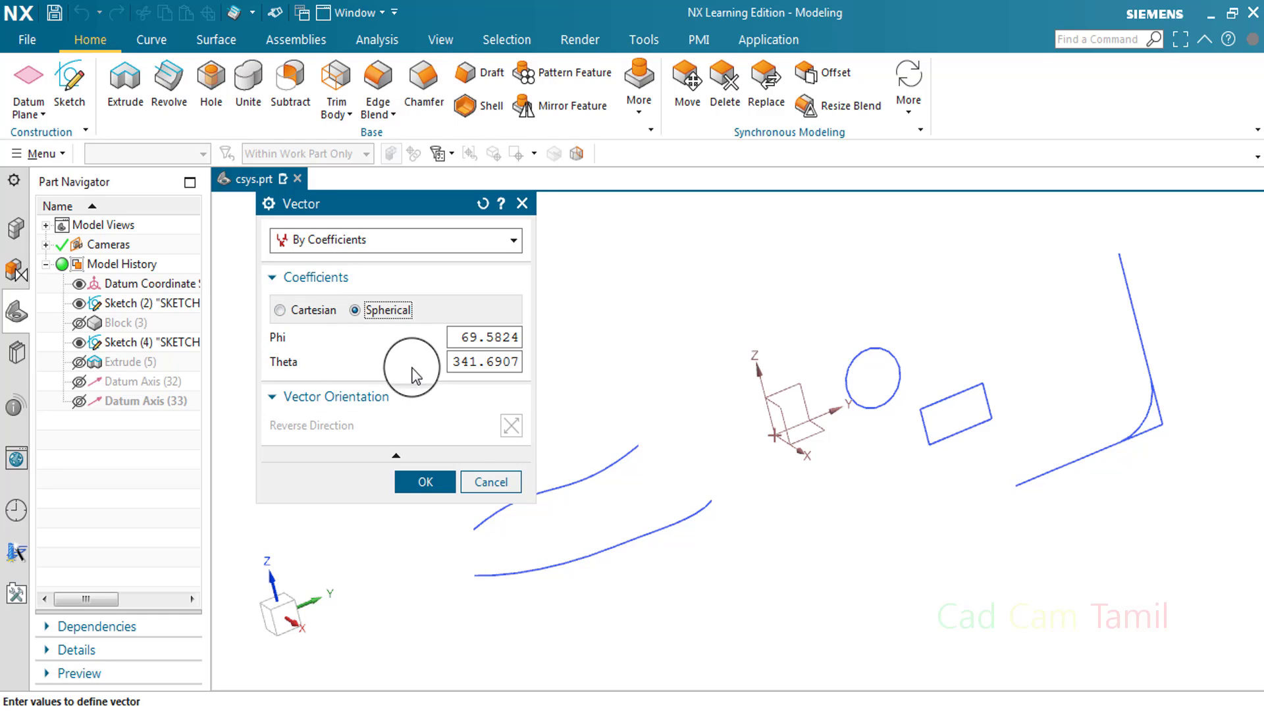
left_click(448, 491)
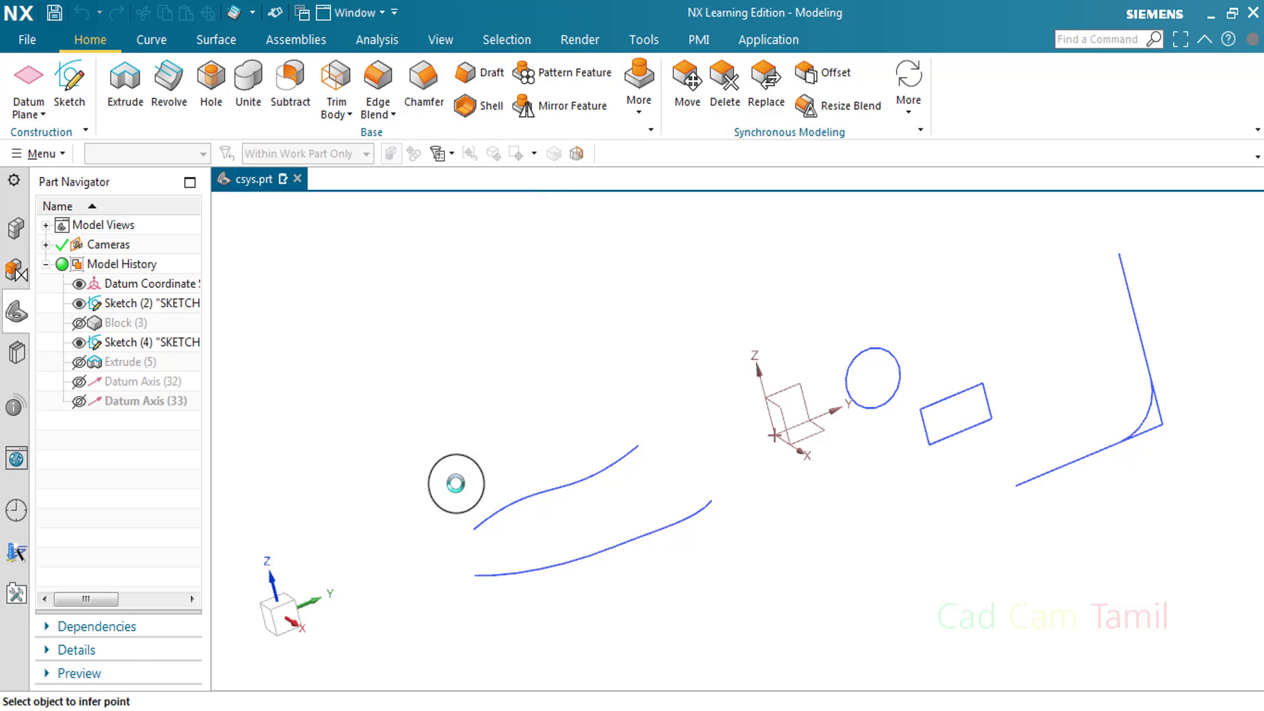
Reopen the vector definition with type By Expression, examine the Expressions dialog for creating a vector, and close that dialog
left_click(499, 367)
left_click(389, 239)
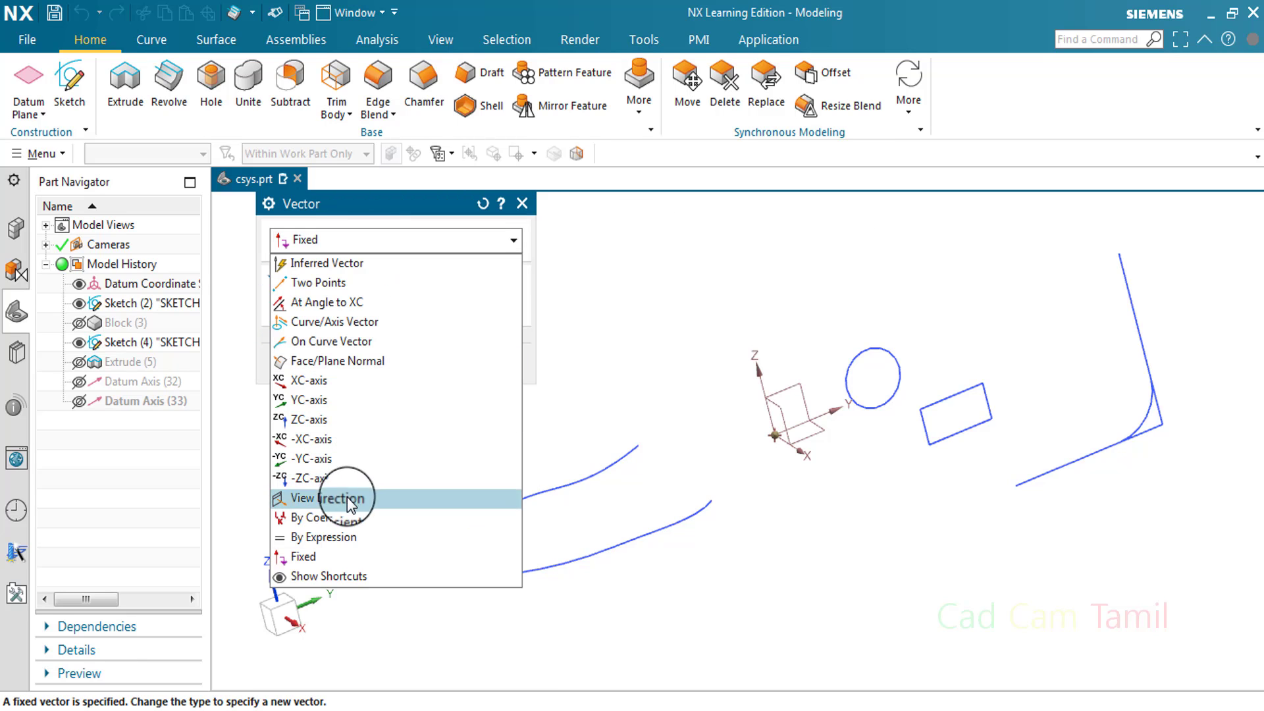
left_click(338, 536)
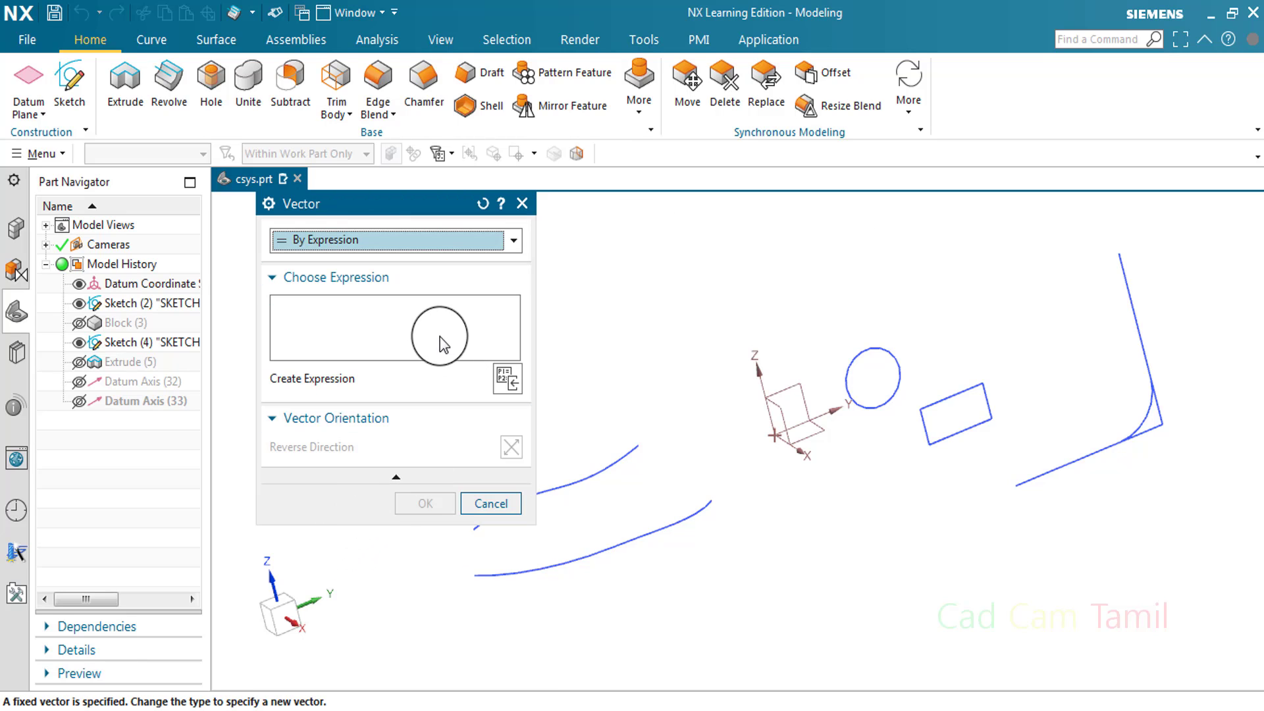
left_click(489, 396)
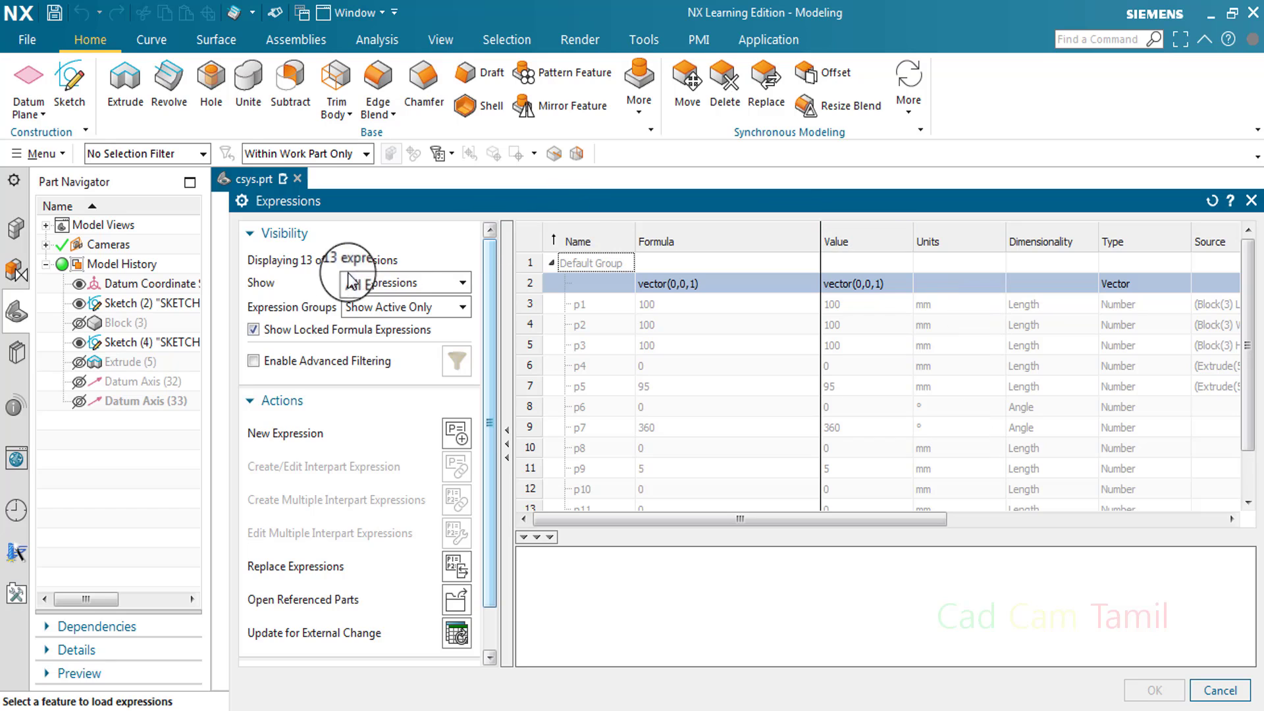
left_click(1250, 200)
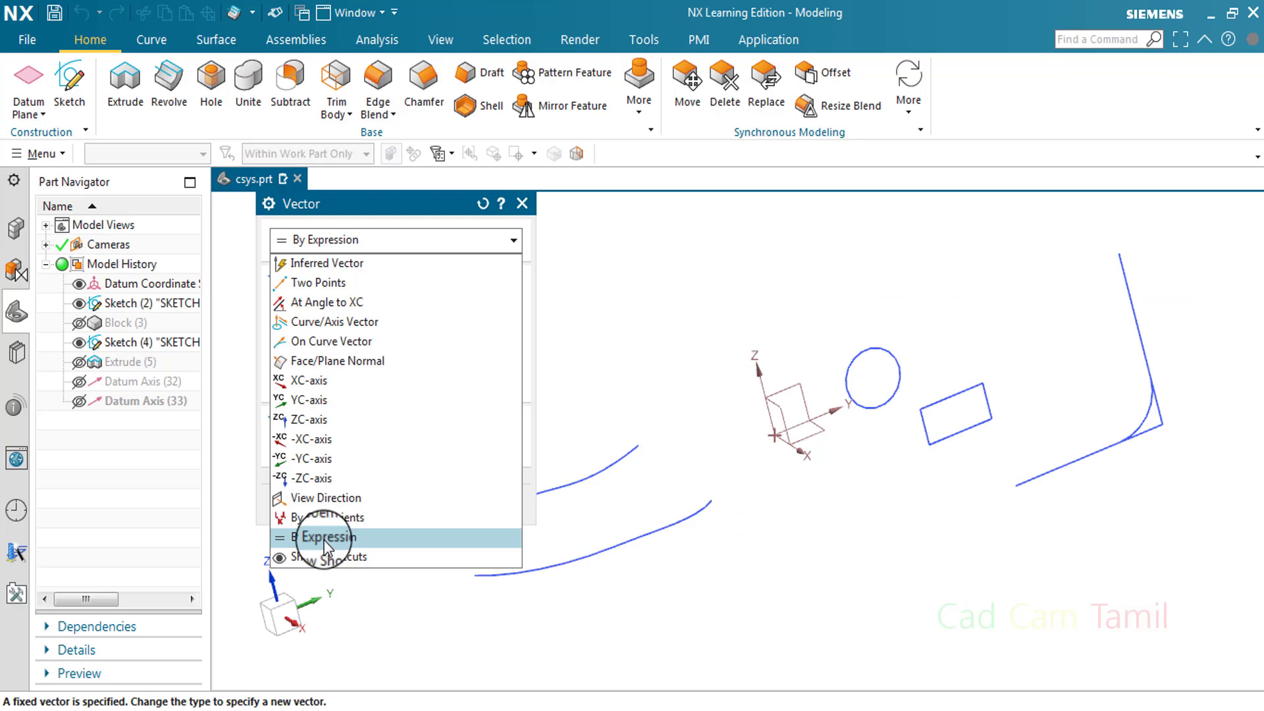
Try -ZC-axis as the vector type, reset the definition to Fixed, and cancel the vector changes
left_click(369, 479)
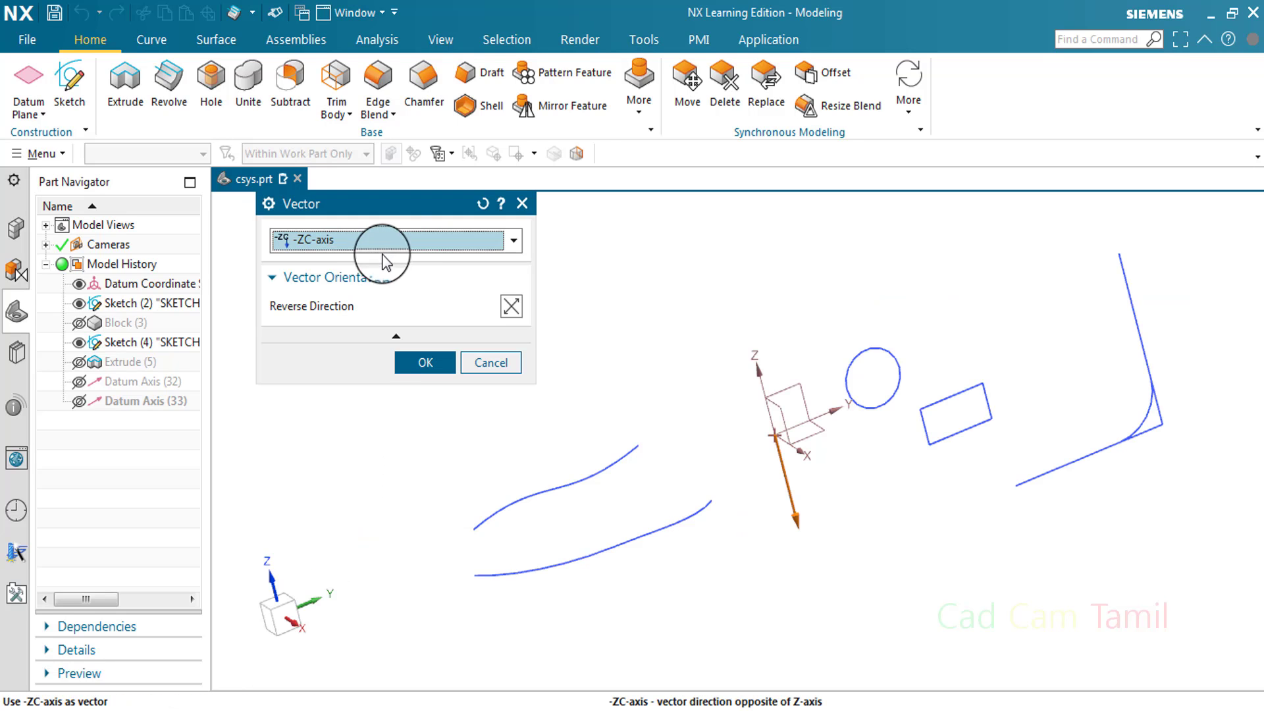
left_click(483, 203)
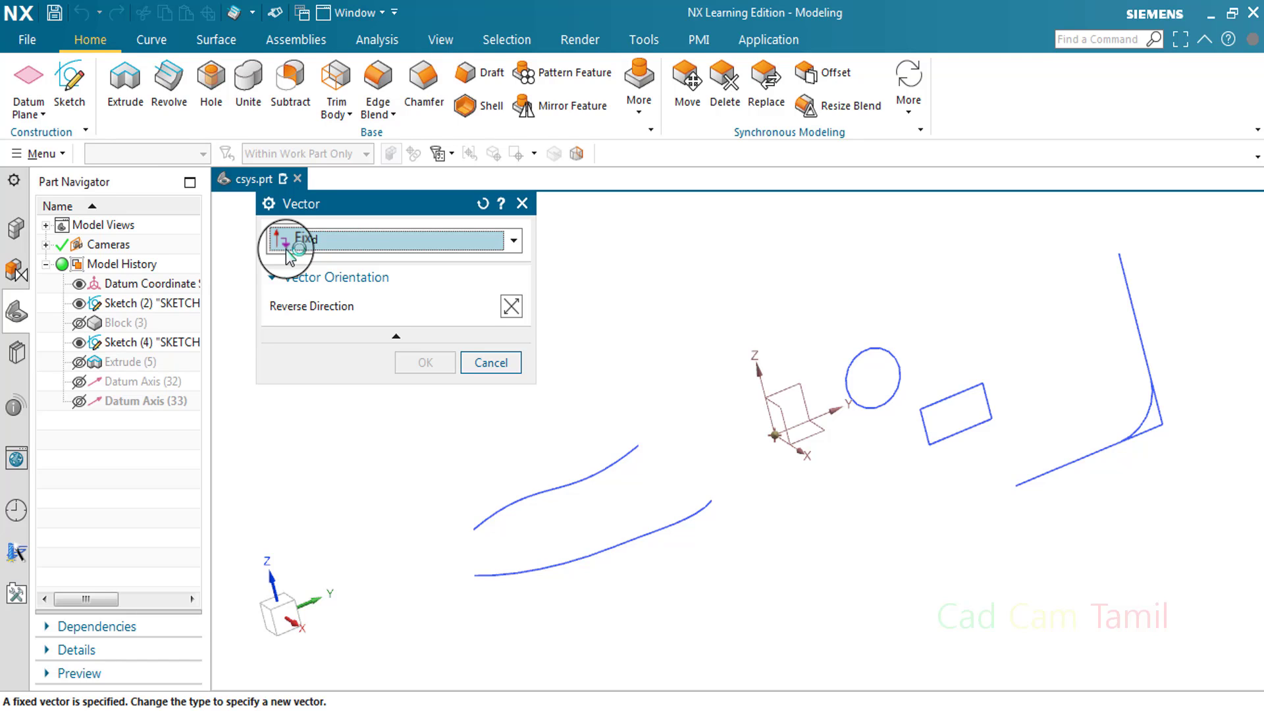
left_click(768, 437)
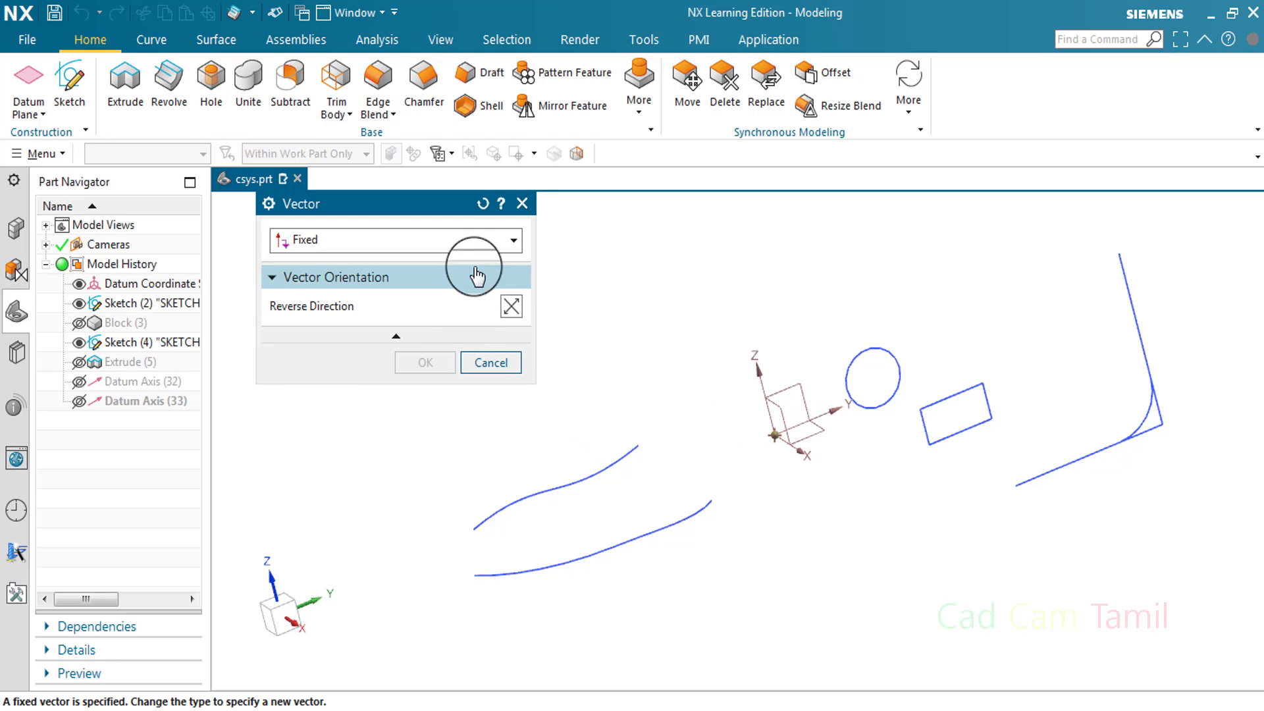
left_click(512, 241)
left_click(417, 558)
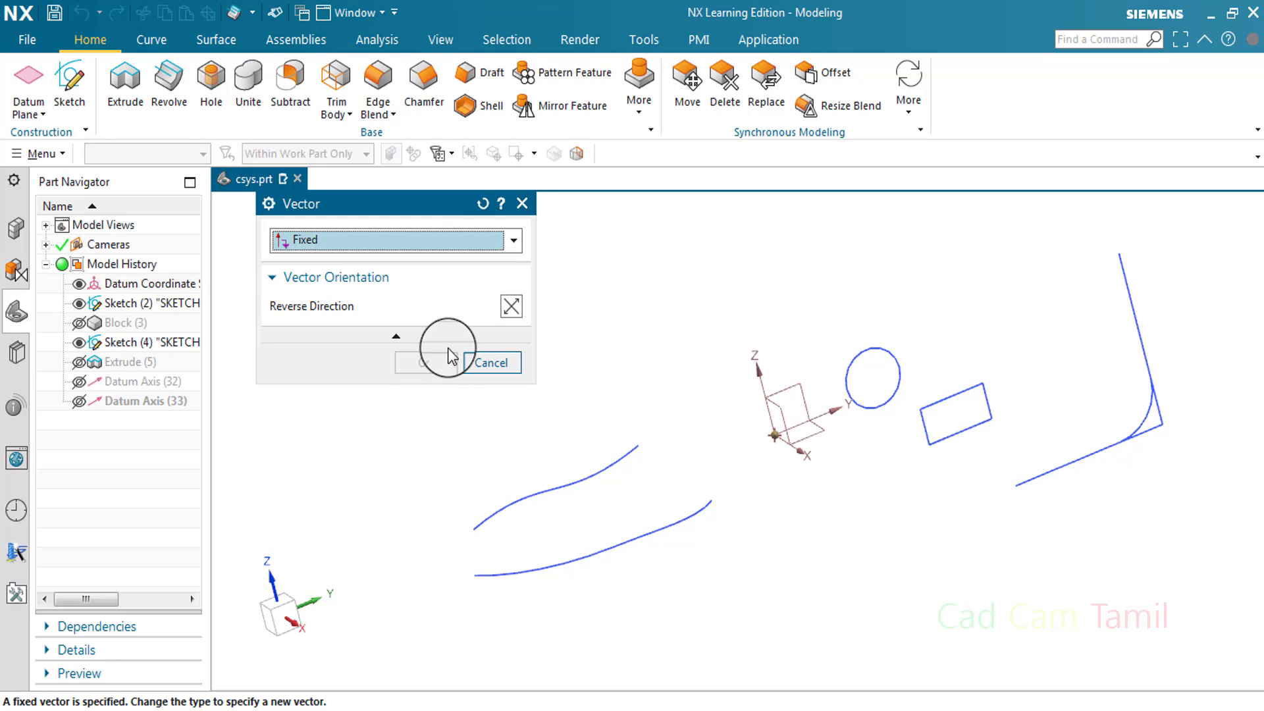
left_click(491, 362)
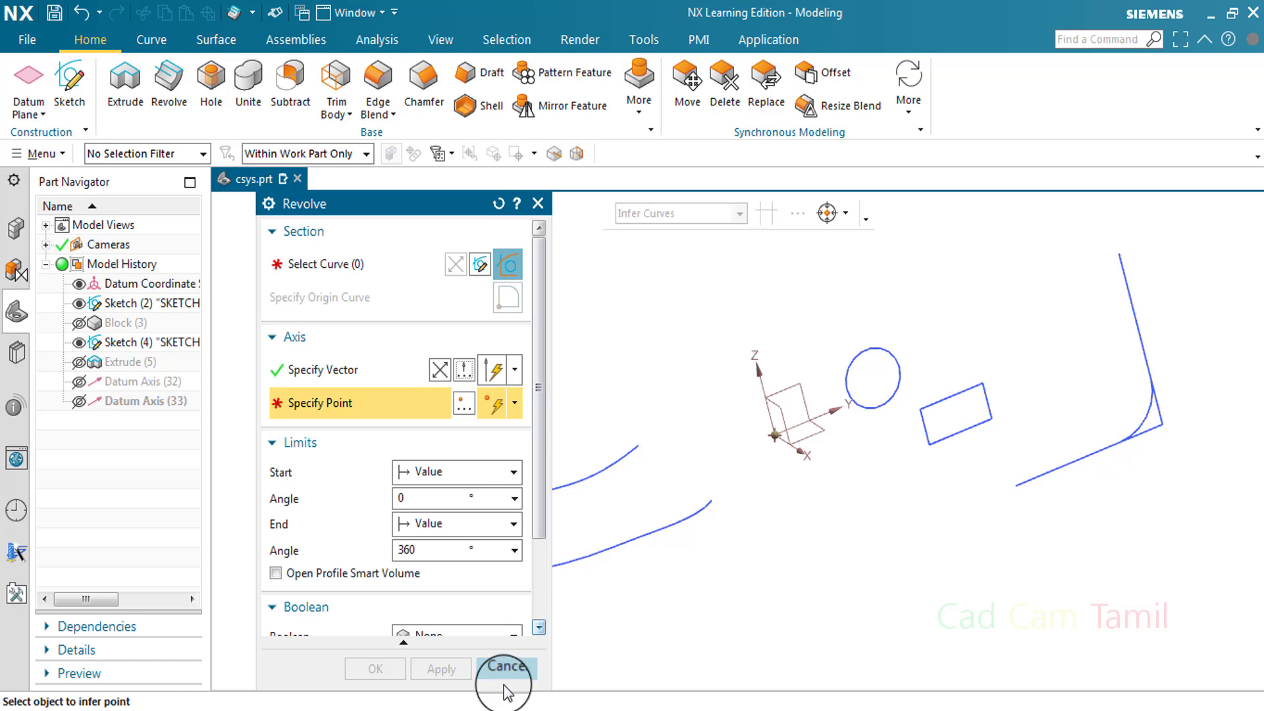